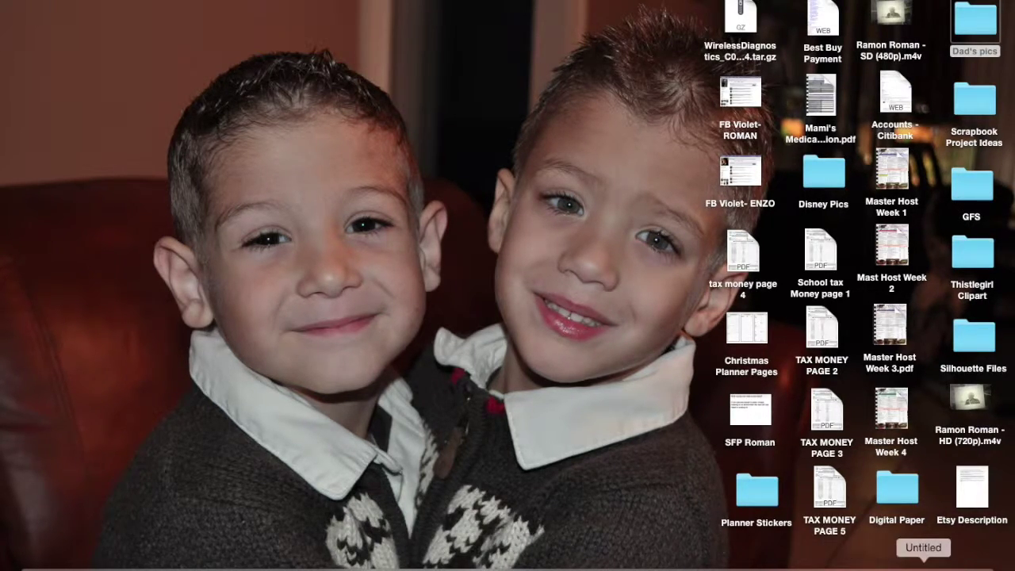
# Step: Restore the minimized Safari window showing the Vintage Glam Studio page from the Dock
pyautogui.click(924, 567)
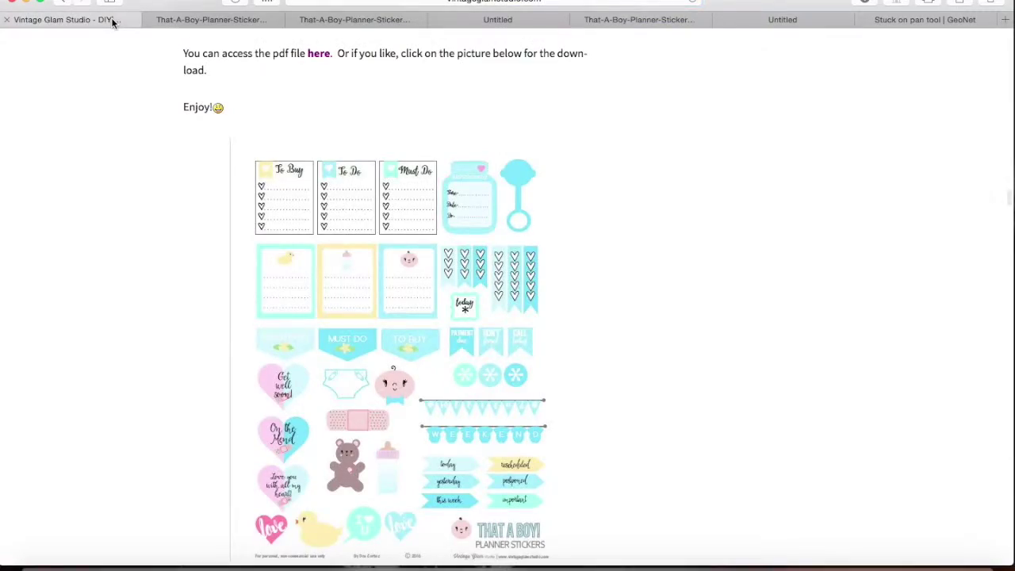
# Step: Scroll up to the Doodled Floral 2016 Annual Calendar post title, then down to its PDF download notes
pyautogui.scroll(10, 250, 247)
pyautogui.scroll(10, 251, 247)
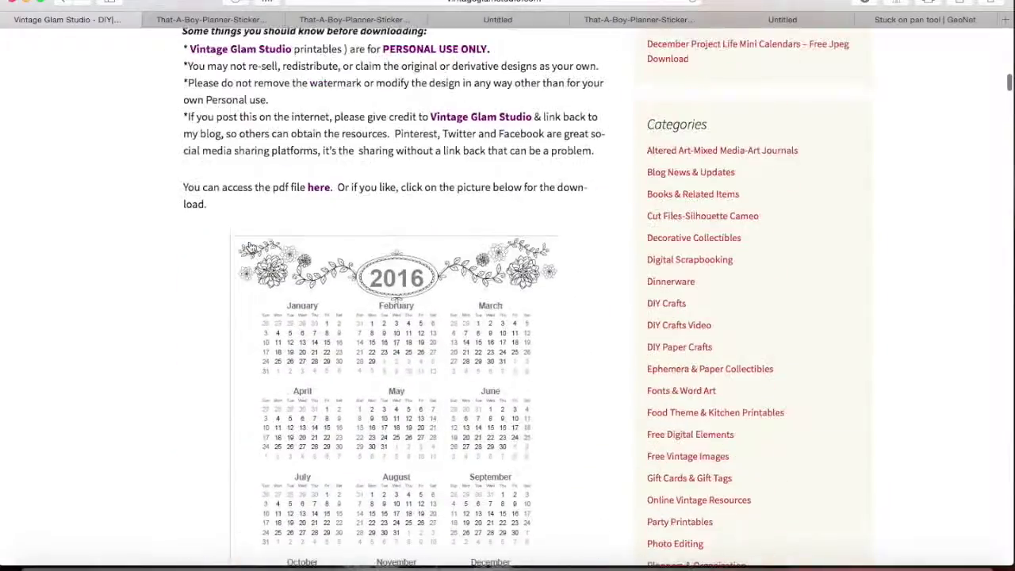
pyautogui.scroll(15, 250, 247)
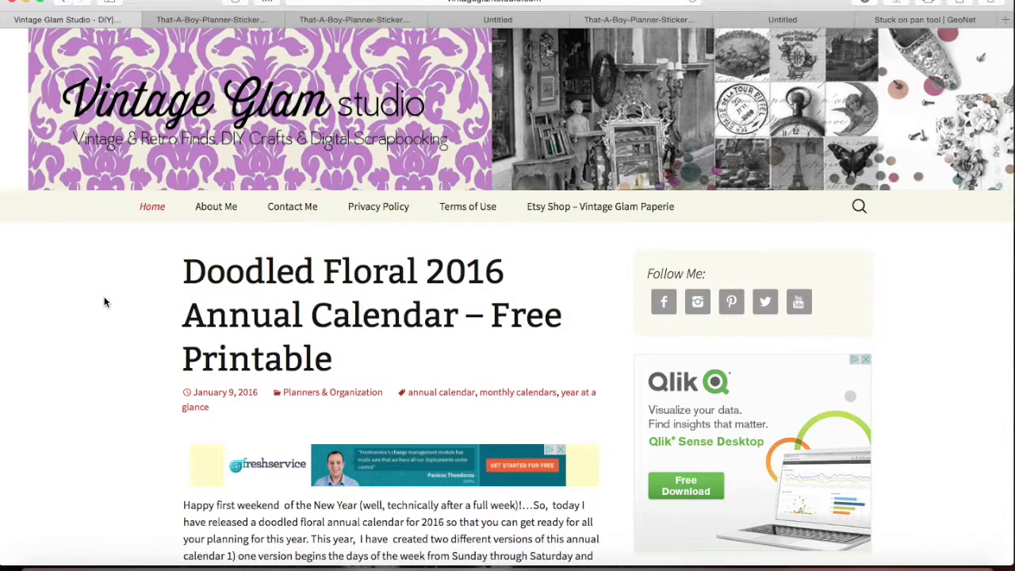
pyautogui.scroll(-20, 103, 301)
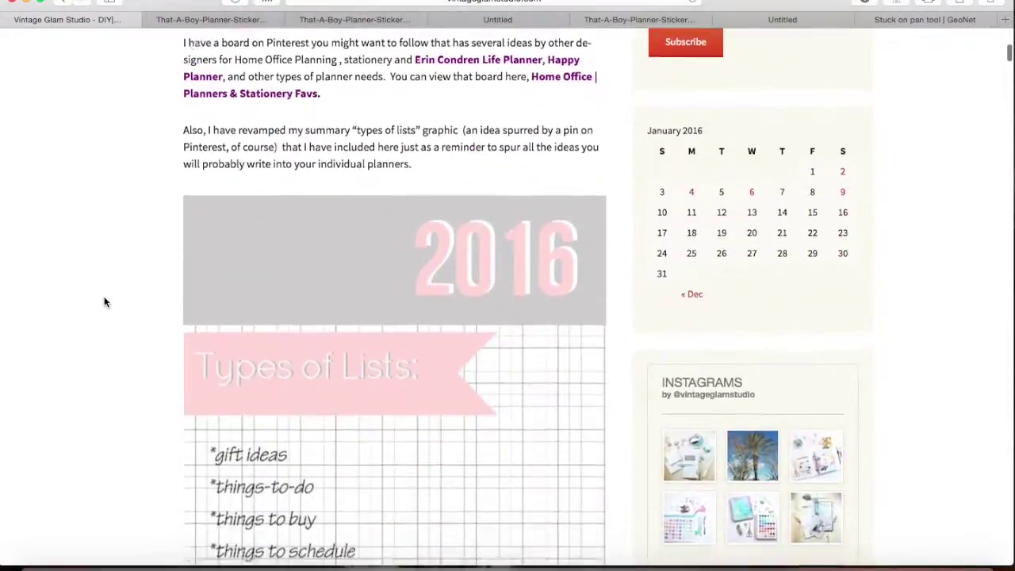
pyautogui.scroll(-20, 104, 301)
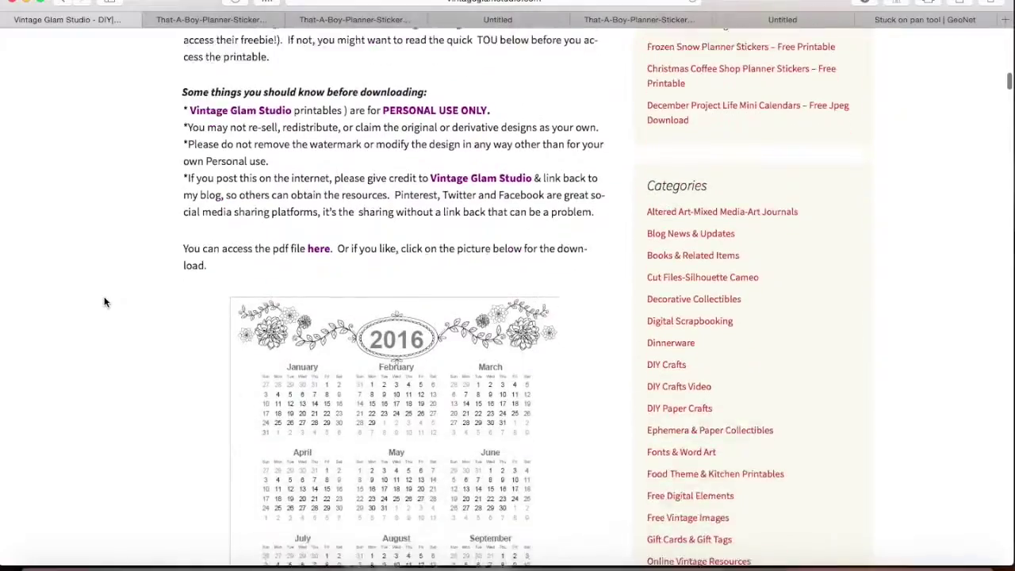
pyautogui.scroll(2, 104, 301)
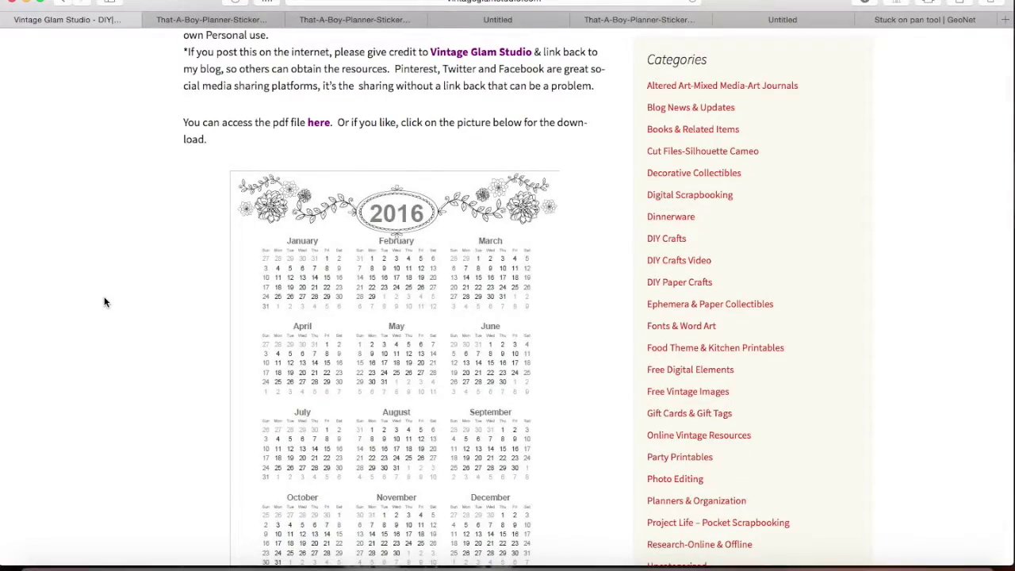
pyautogui.scroll(-3, 103, 302)
pyautogui.scroll(15, 104, 302)
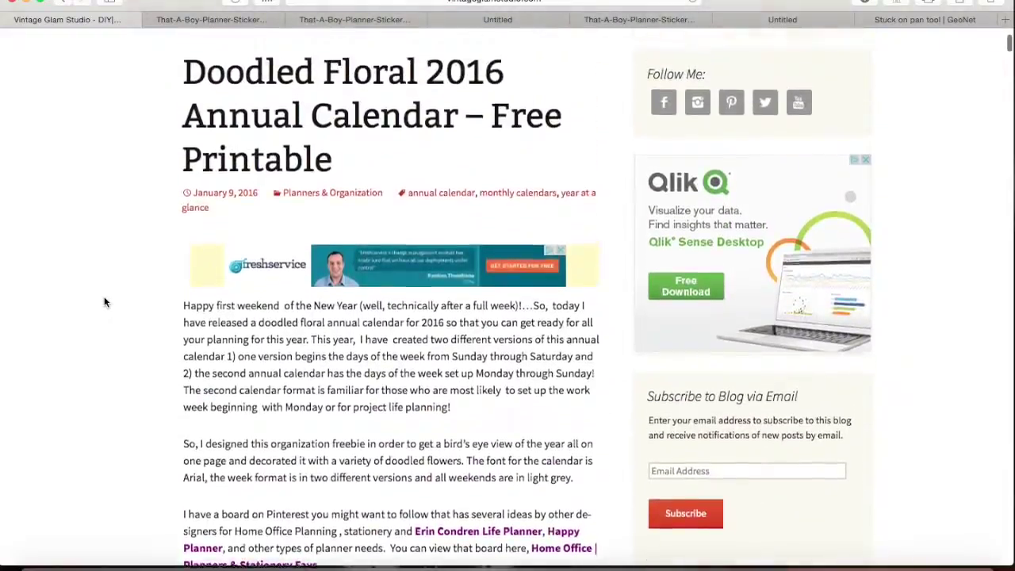
pyautogui.scroll(-10, 104, 301)
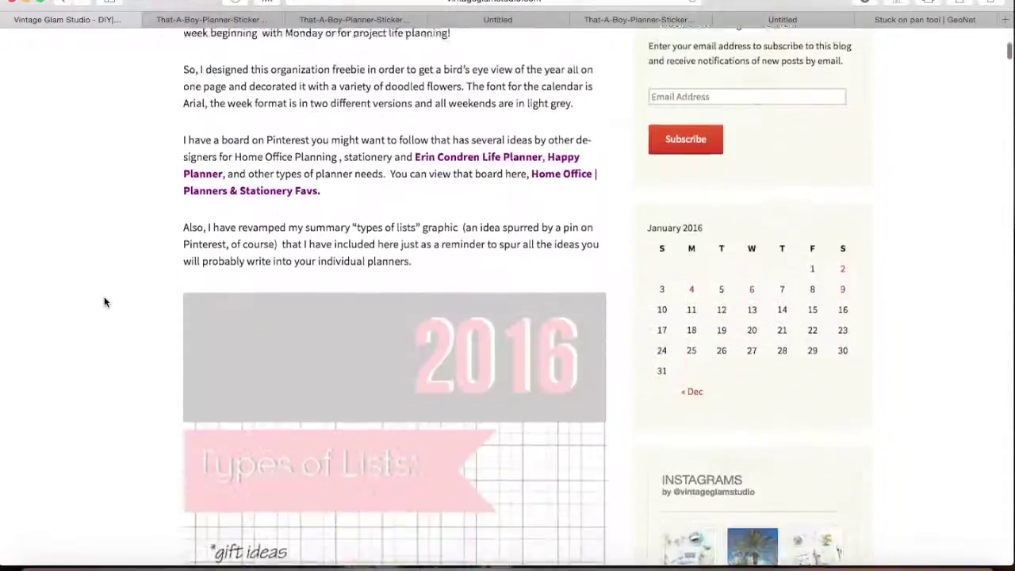
pyautogui.scroll(-10, 104, 301)
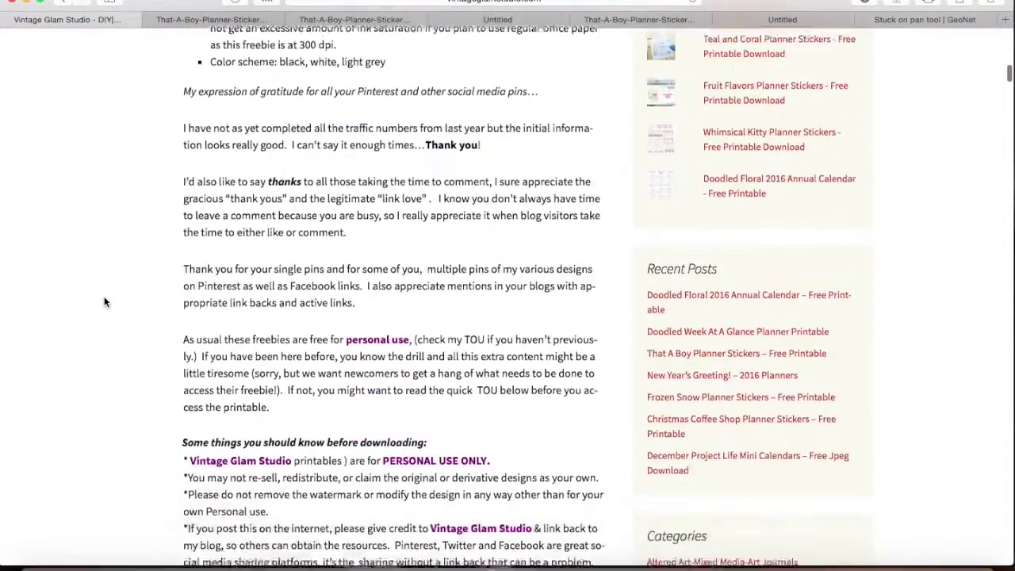
pyautogui.scroll(-5, 104, 301)
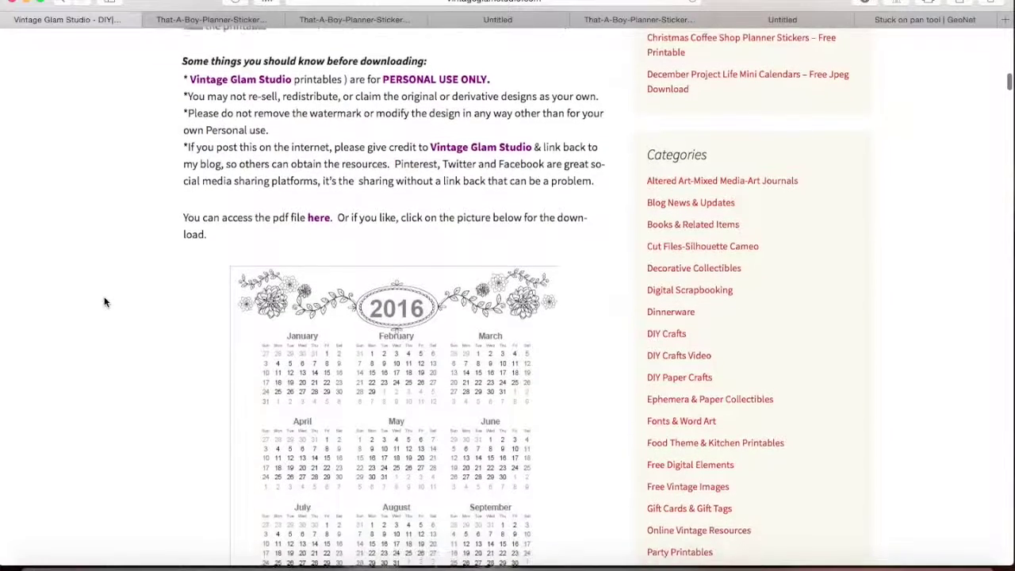
pyautogui.scroll(-1, 103, 301)
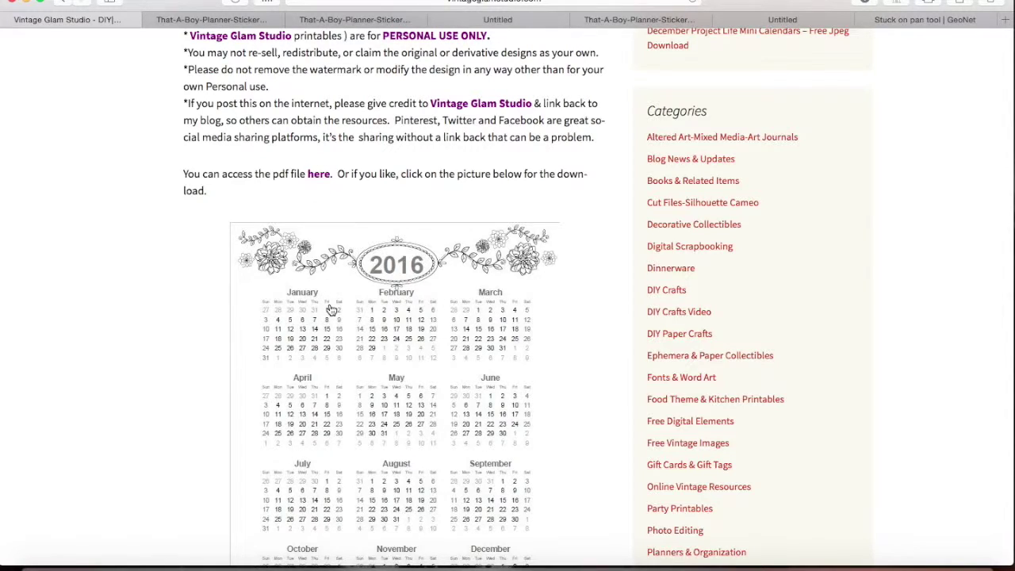
# Step: Scroll down past the weekly planner post to the That A Boy Planner Stickers section
pyautogui.scroll(-10, 331, 309)
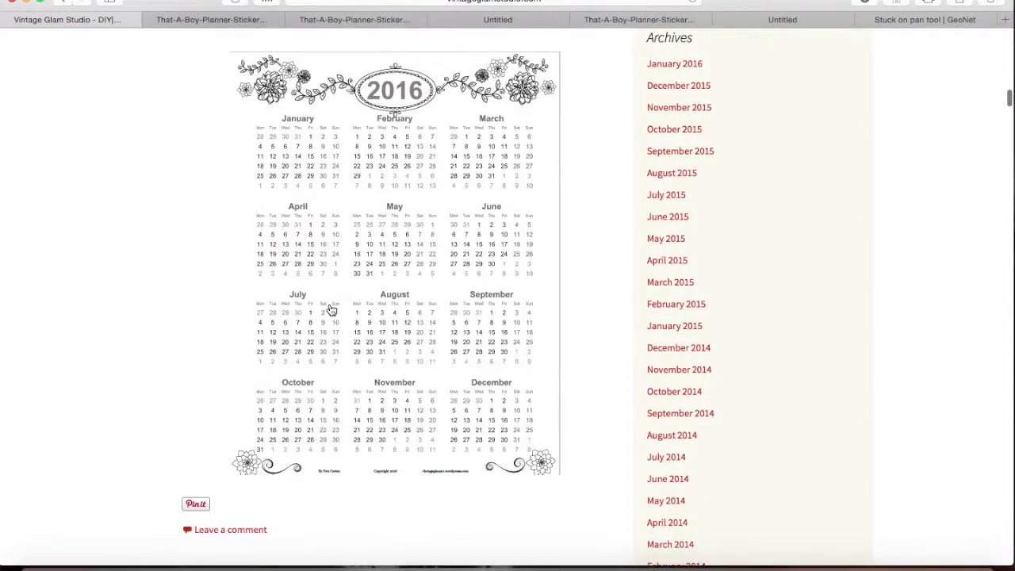
pyautogui.scroll(-9, 331, 309)
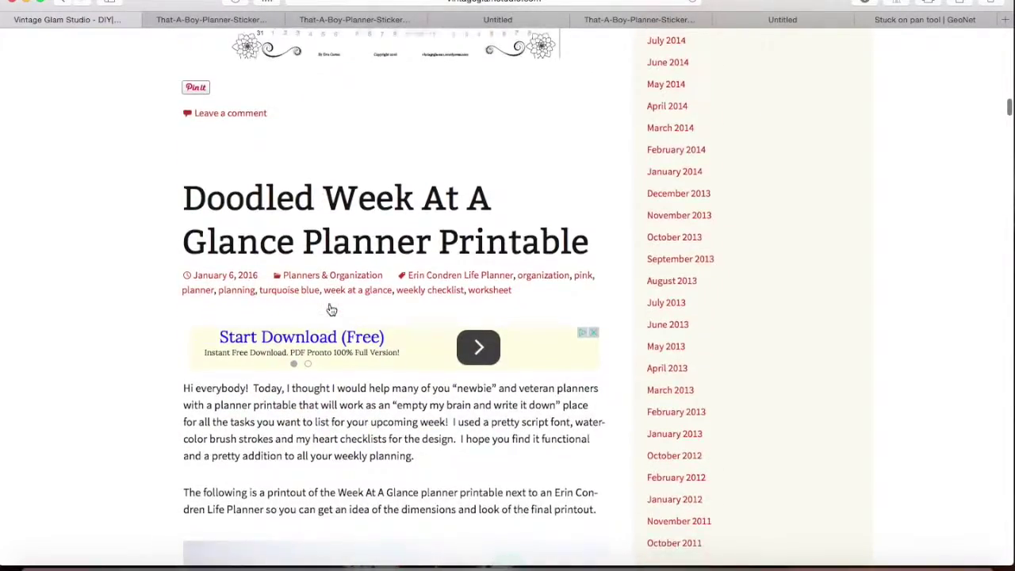
pyautogui.scroll(-10, 332, 309)
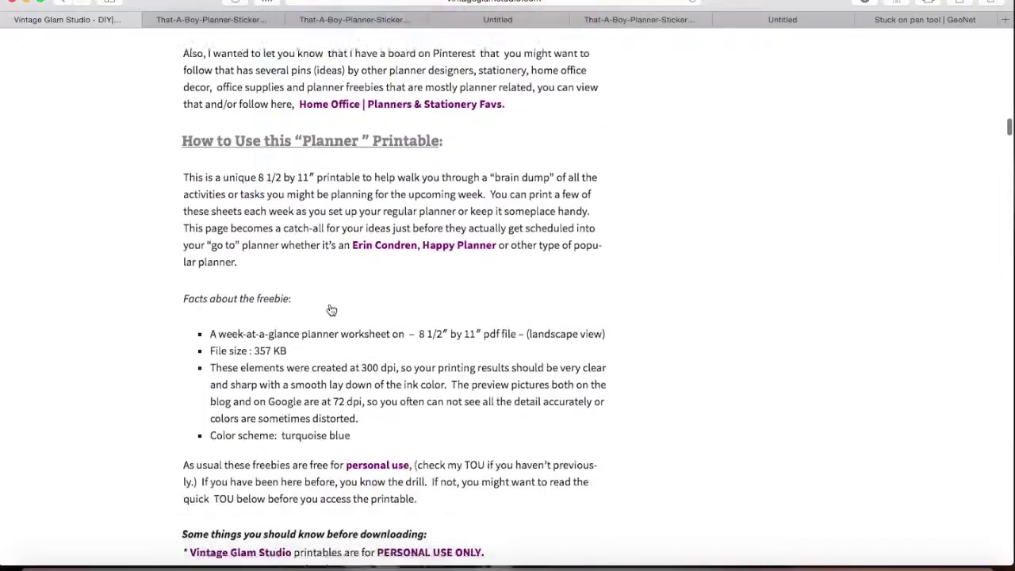
pyautogui.scroll(-6, 331, 309)
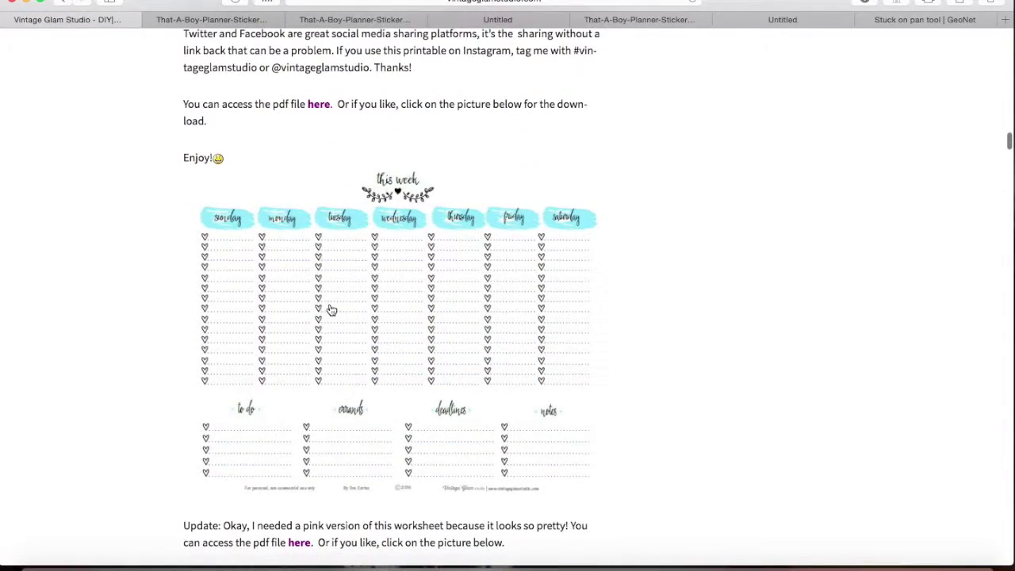
pyautogui.scroll(-5, 332, 309)
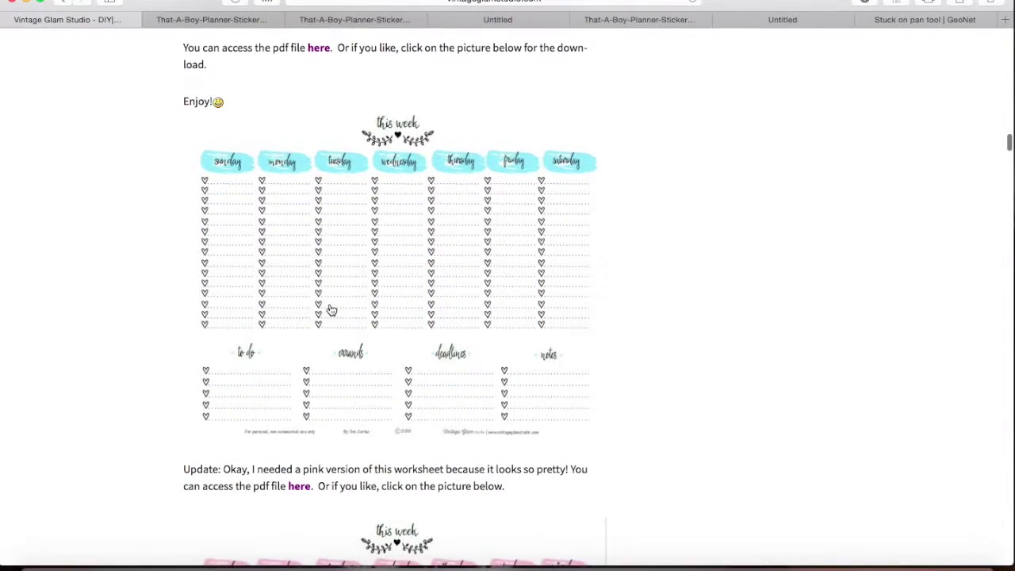
pyautogui.scroll(-9, 331, 309)
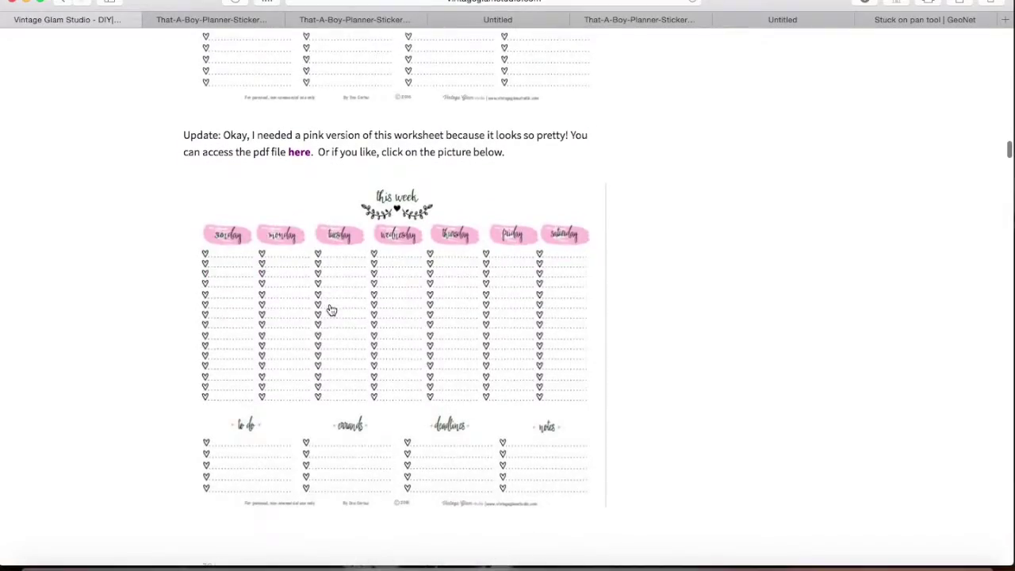
pyautogui.scroll(-15, 332, 310)
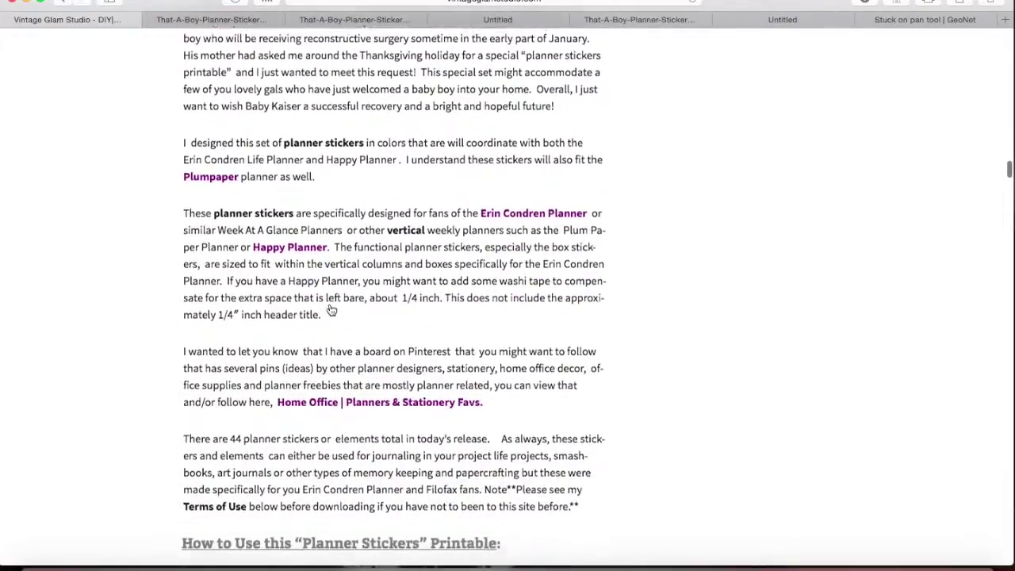
pyautogui.scroll(-20, 329, 303)
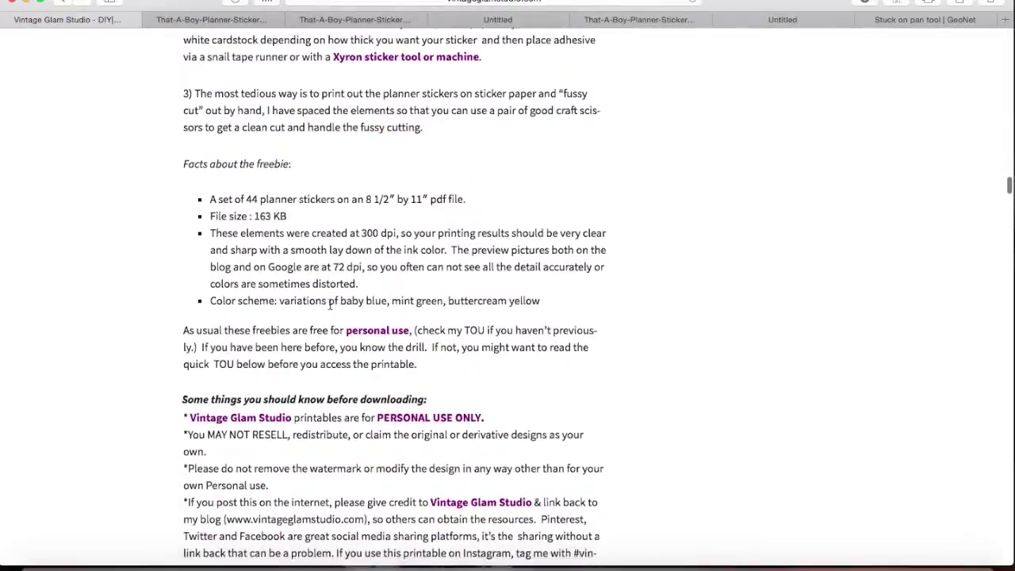
pyautogui.scroll(-8, 330, 305)
# Step: Open That-A-Boy-Planner-Stickers_VintageGlamStudio.pdf from the post's download link
pyautogui.scroll(3, 331, 310)
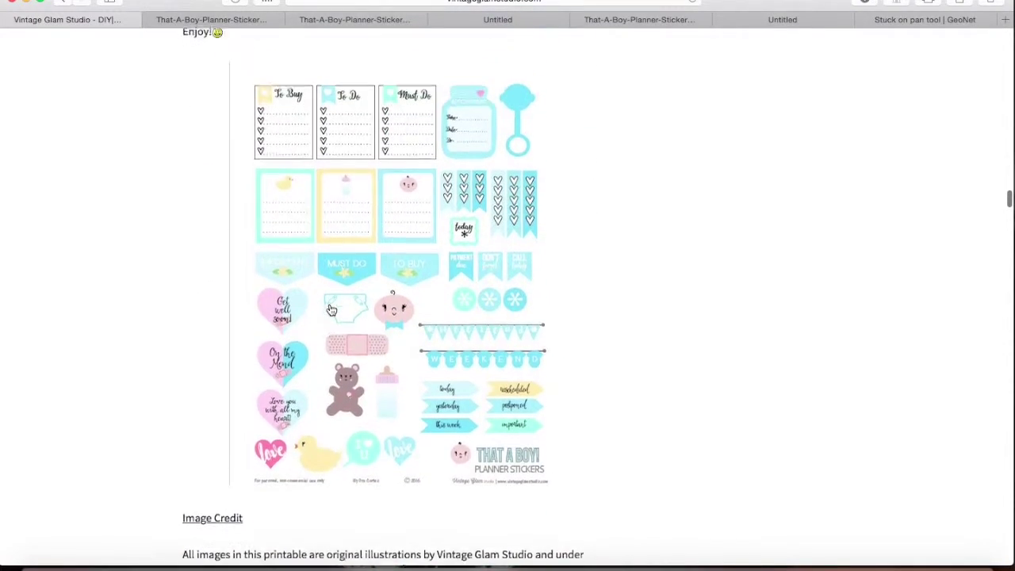
pyautogui.scroll(2, 331, 310)
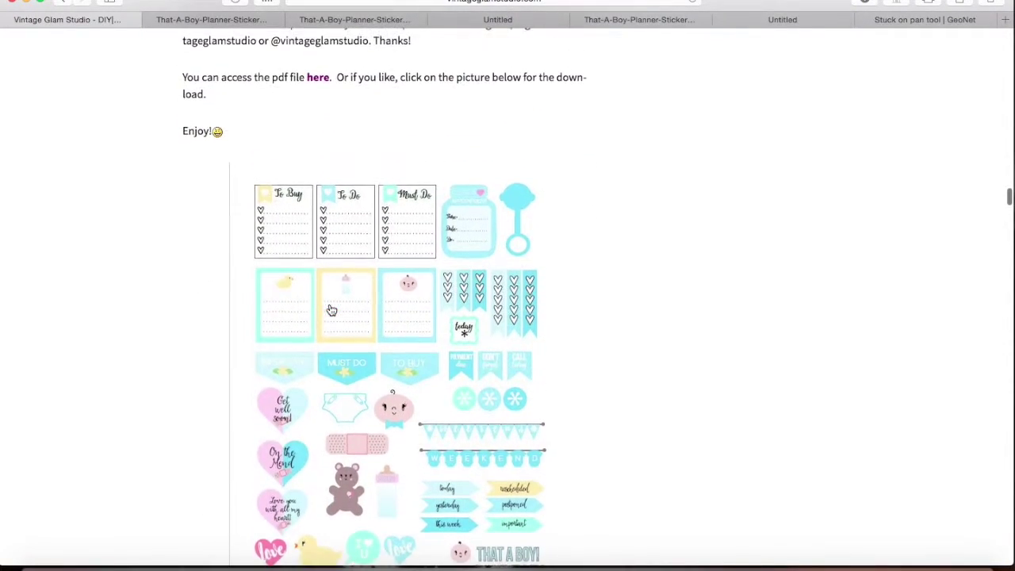
pyautogui.scroll(-1, 331, 310)
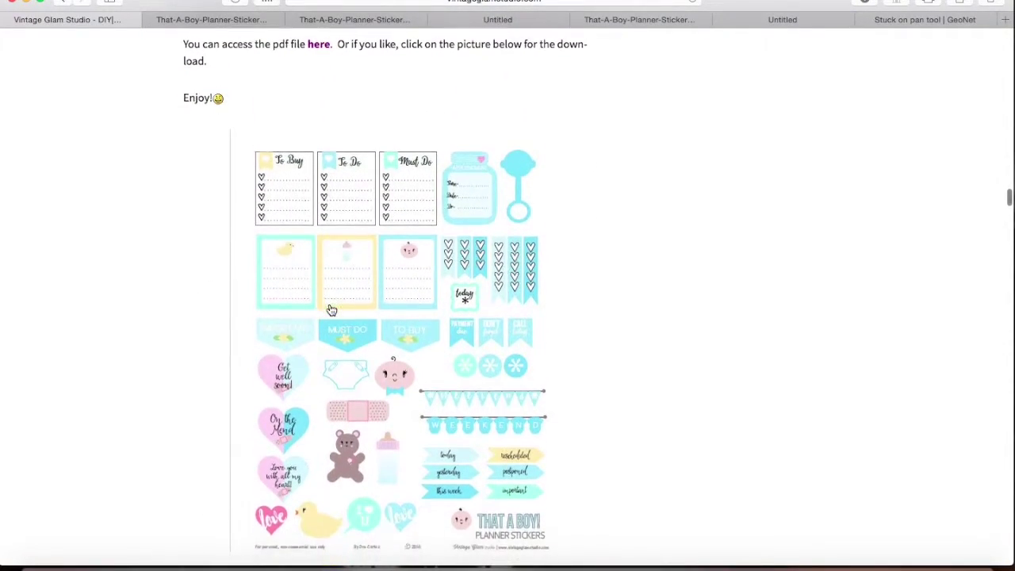
pyautogui.click(319, 45)
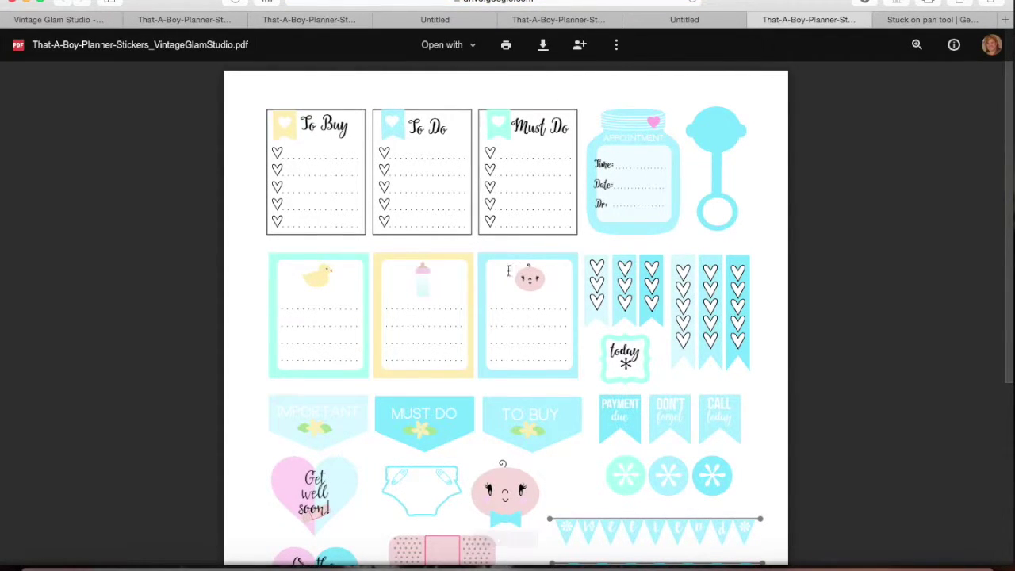
# Step: Scroll through the one-page That A Boy sticker sheet in the Google Drive viewer
pyautogui.scroll(-5, 507, 264)
pyautogui.scroll(2, 507, 264)
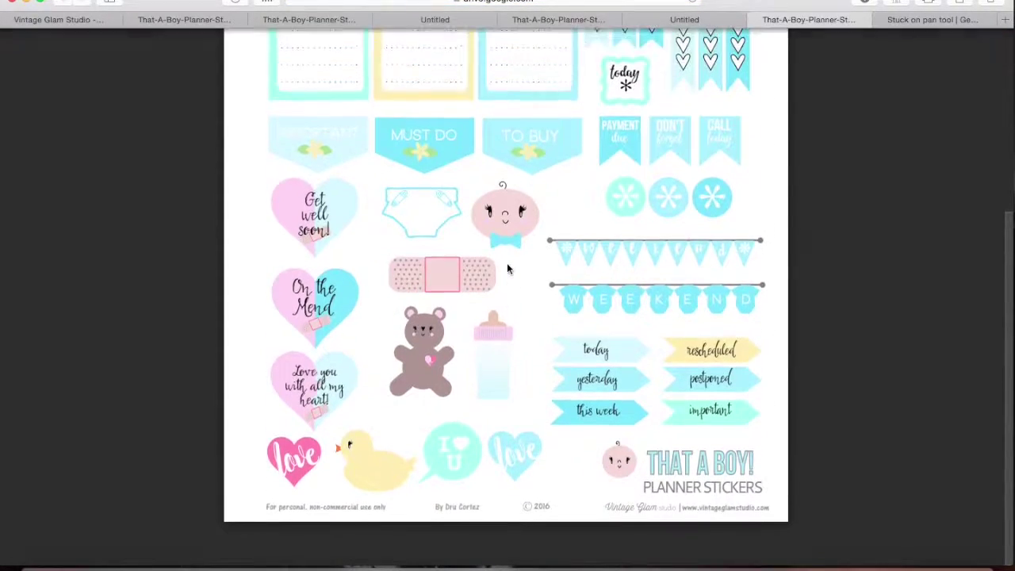
pyautogui.scroll(4, 507, 264)
pyautogui.scroll(-1, 508, 264)
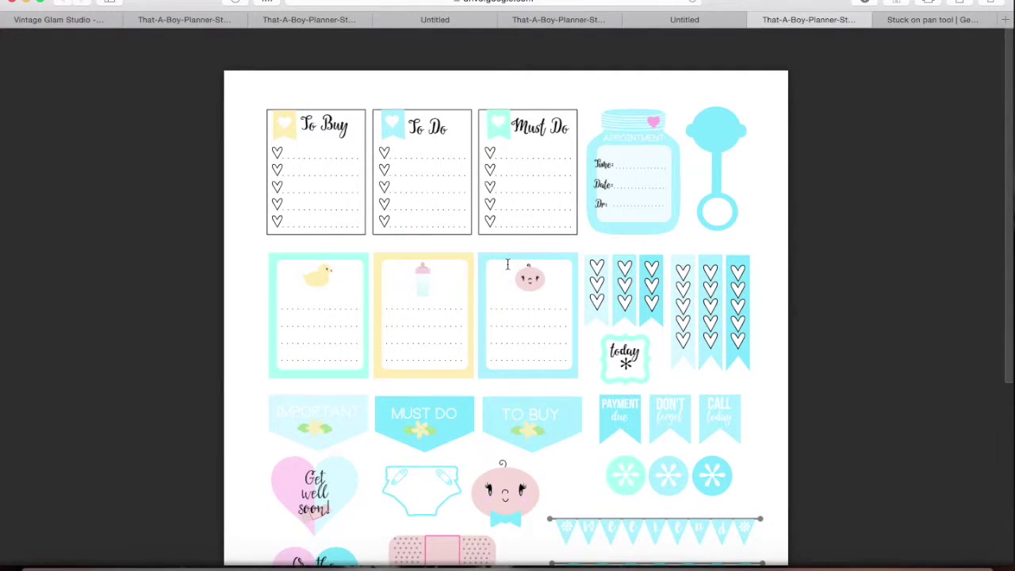
pyautogui.scroll(-5, 507, 264)
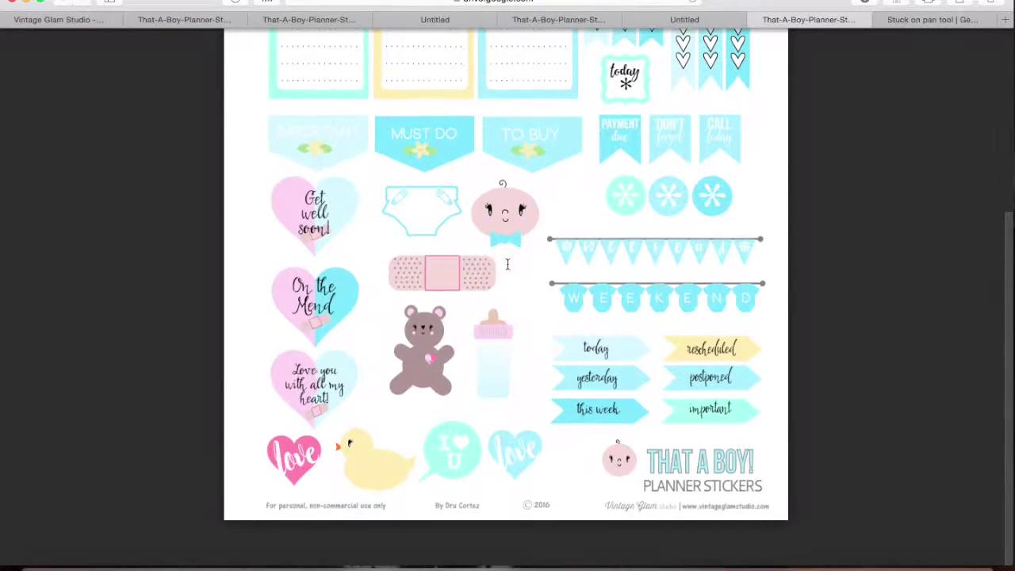
pyautogui.scroll(5, 508, 264)
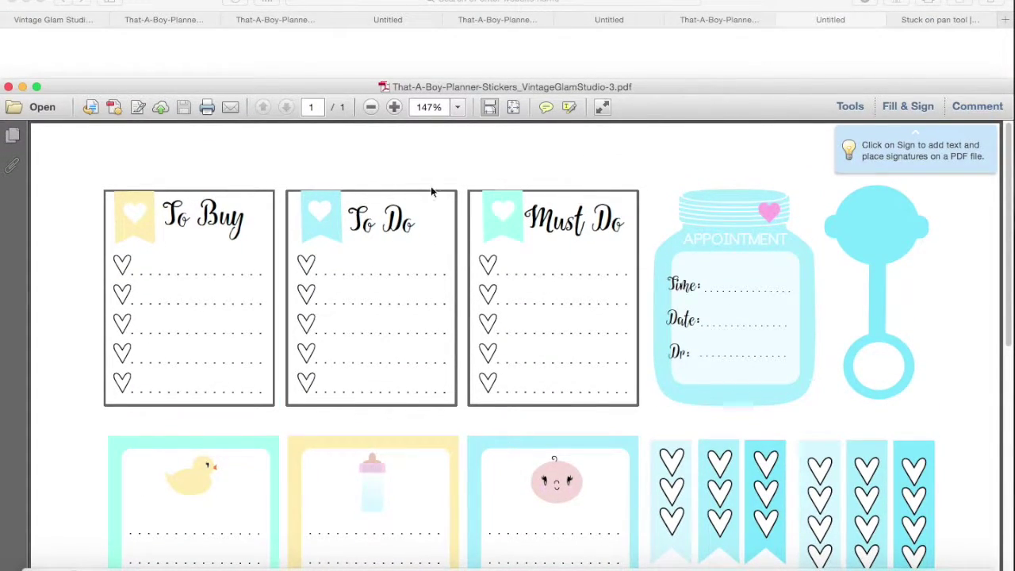
# Step: Scroll through That-A-Boy-Planner-Stickers_VintageGlamStudio-3.pdf in Acrobat Reader
pyautogui.scroll(-10, 342, 253)
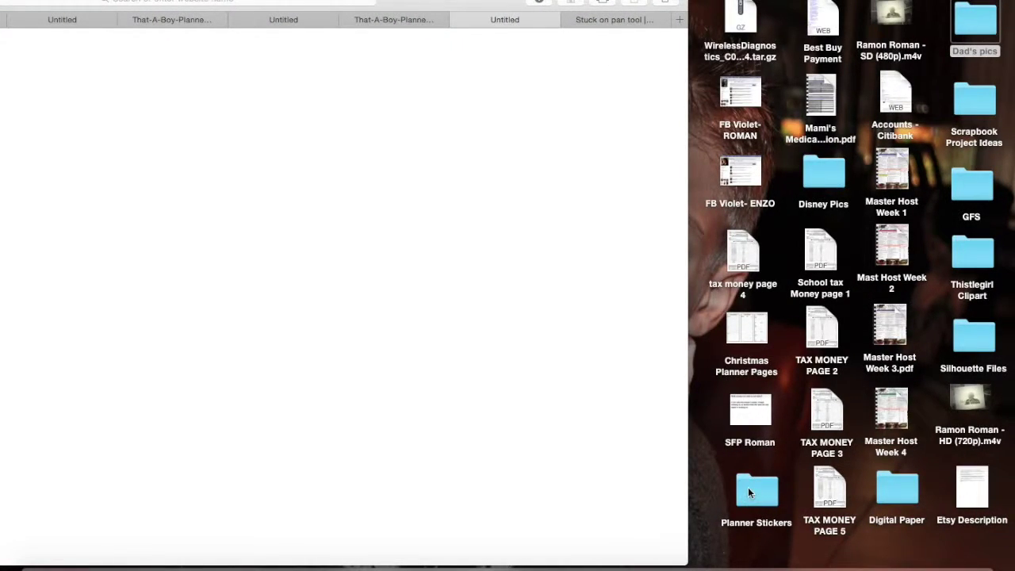
# Step: Check Safari's recent downloads, then open the desktop Planner Stickers folder in Finder
pyautogui.click(541, 2)
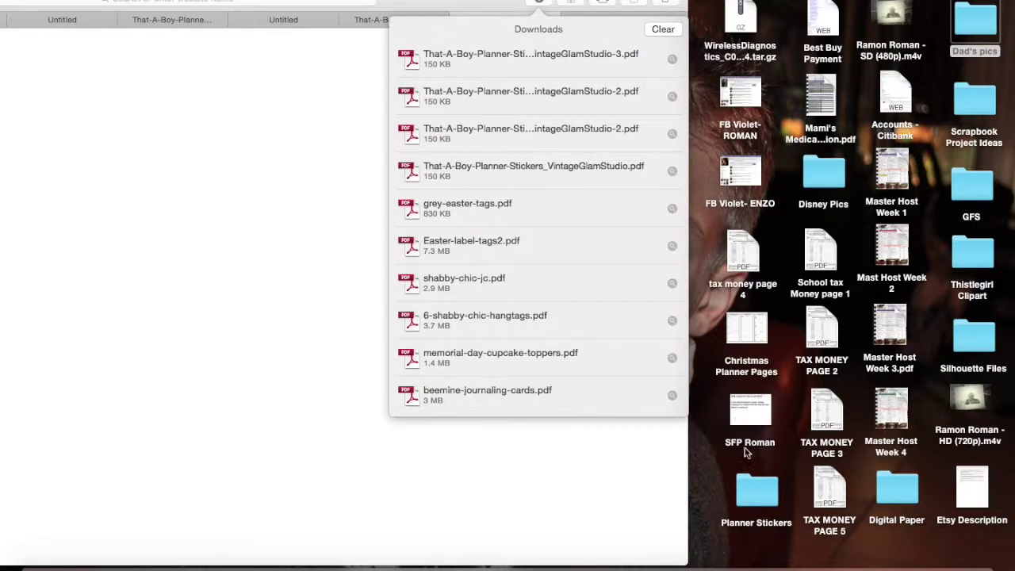
pyautogui.click(750, 490)
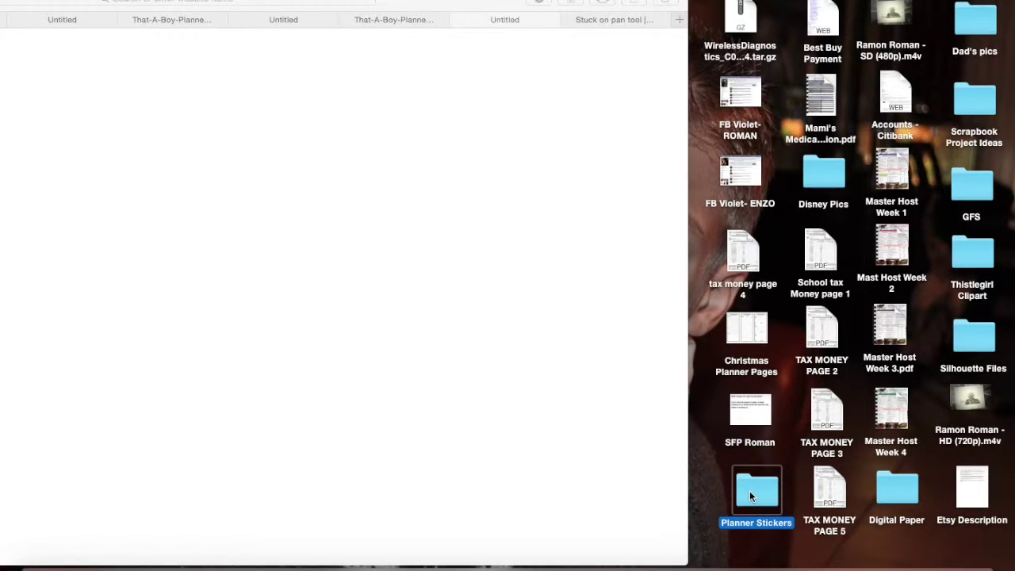
pyautogui.doubleClick(749, 490)
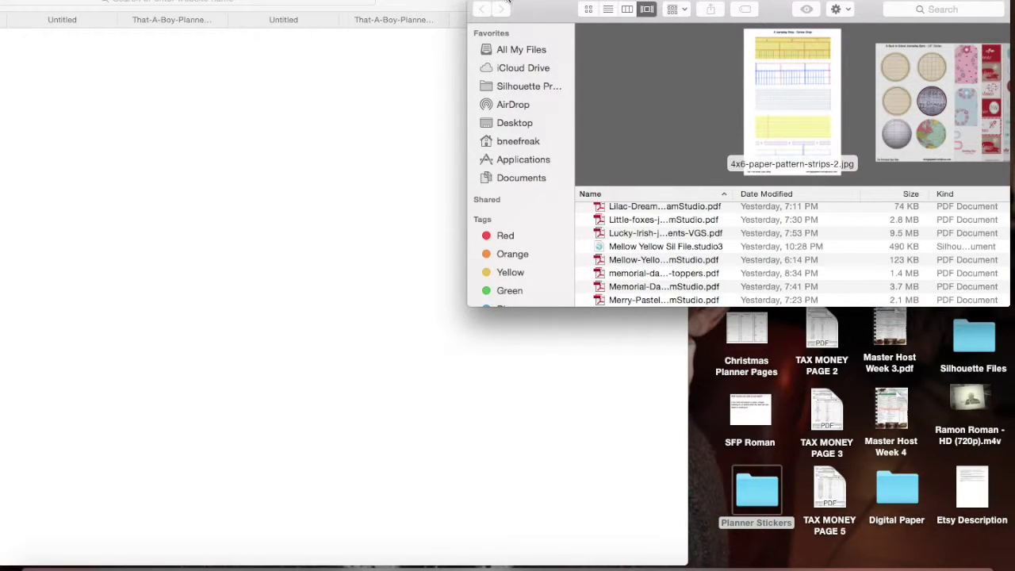
# Step: Make the Planner Stickers window full screen and enlarge the Cover Flow previews
pyautogui.click(505, 3)
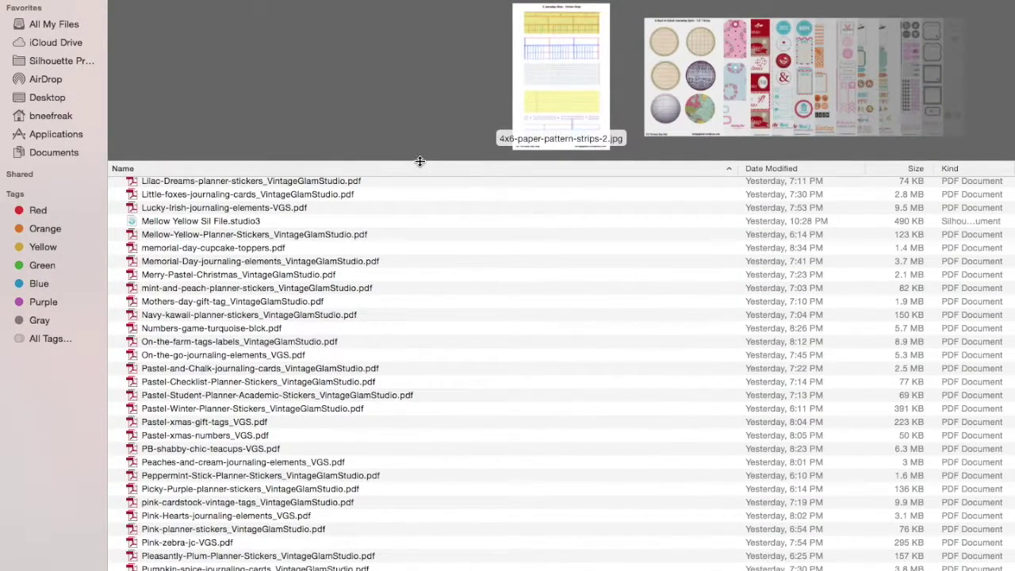
pyautogui.scroll(15, 419, 294)
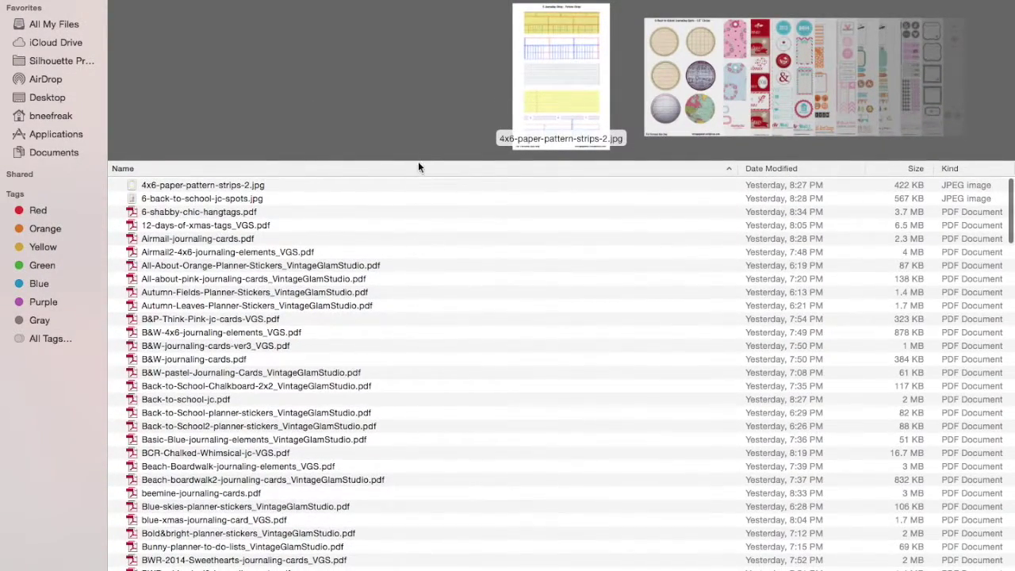
pyautogui.moveTo(419, 160); pyautogui.dragTo(416, 494)
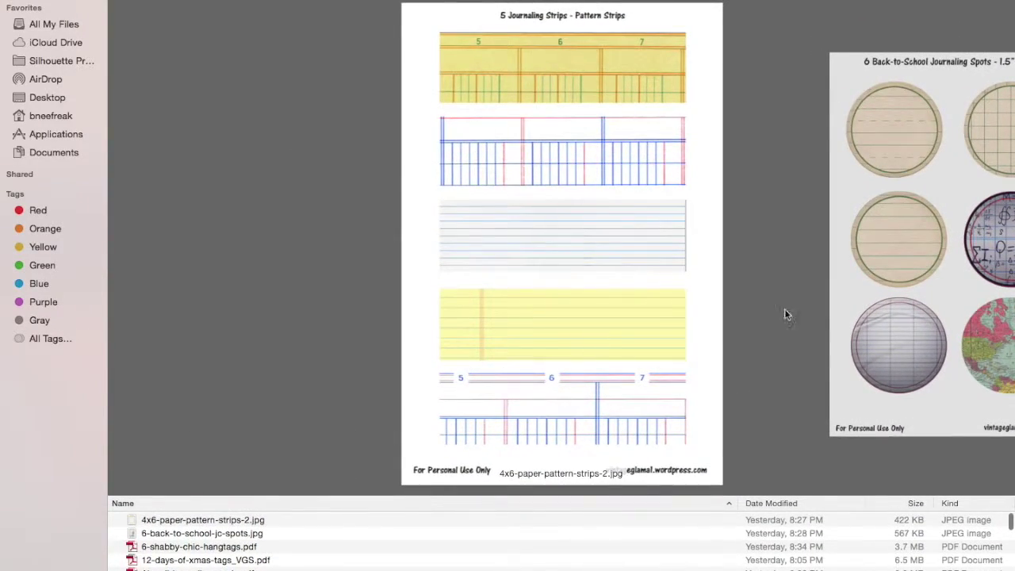
# Step: Flip through the sticker sheets from back-to-school journaling spots up to Back-to-School2
pyautogui.click(842, 307)
pyautogui.click(842, 307)
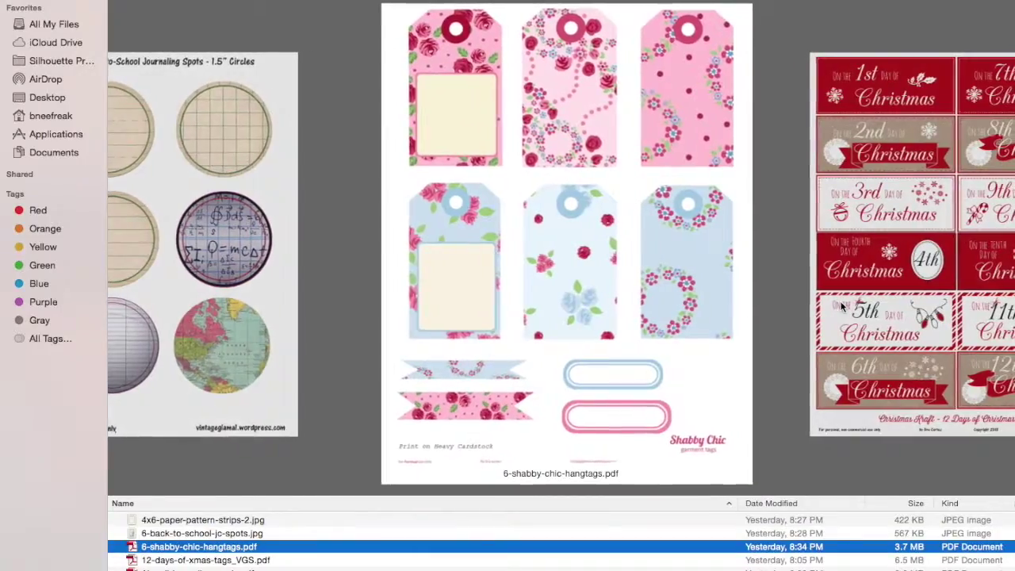
pyautogui.click(840, 301)
pyautogui.click(840, 301)
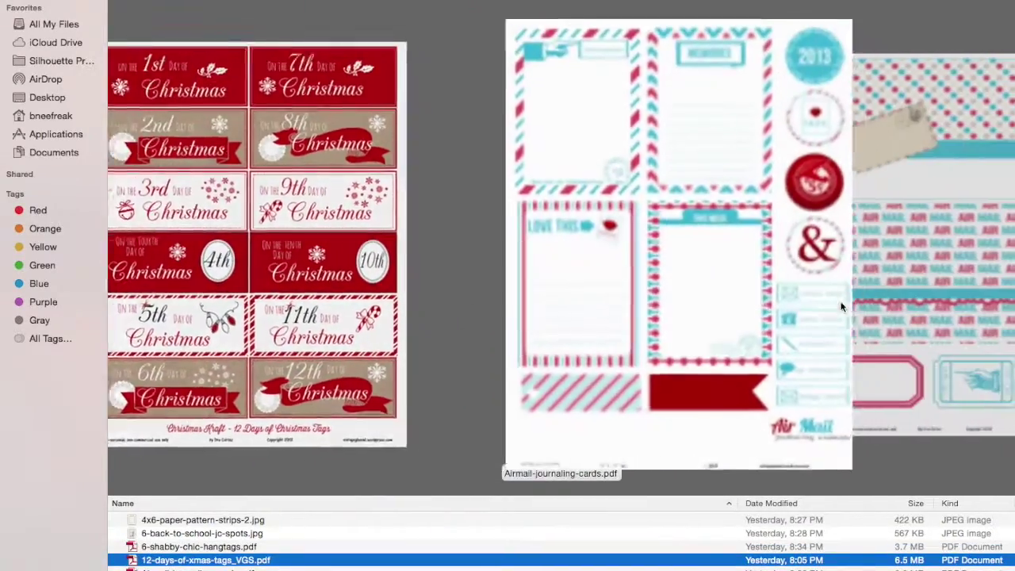
pyautogui.click(840, 301)
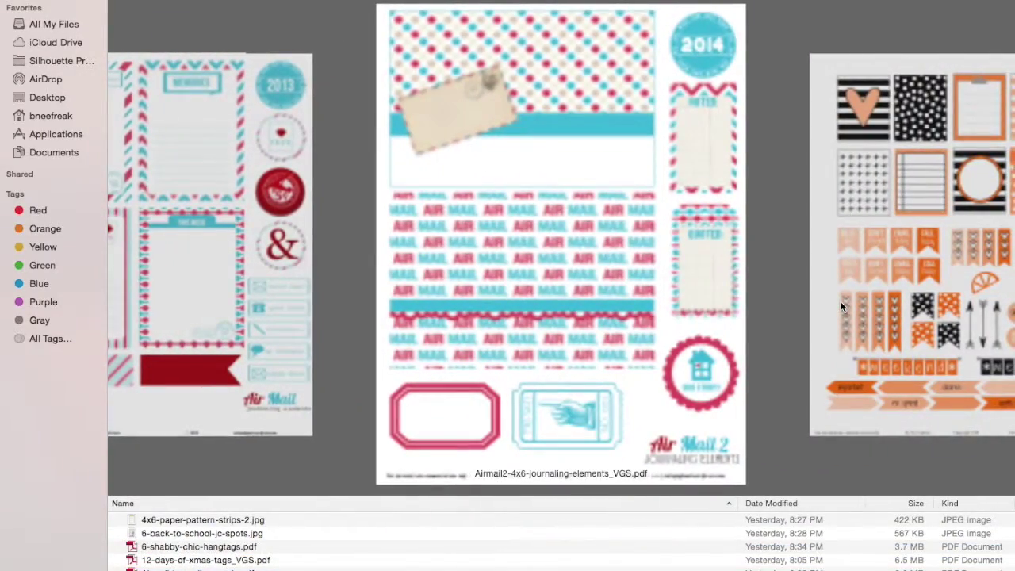
pyautogui.click(842, 307)
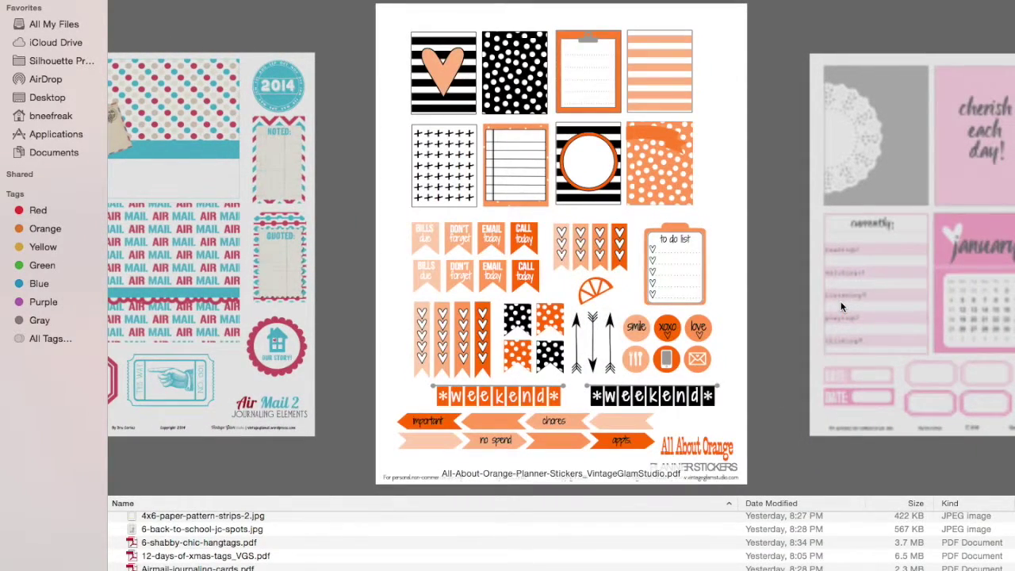
pyautogui.click(842, 307)
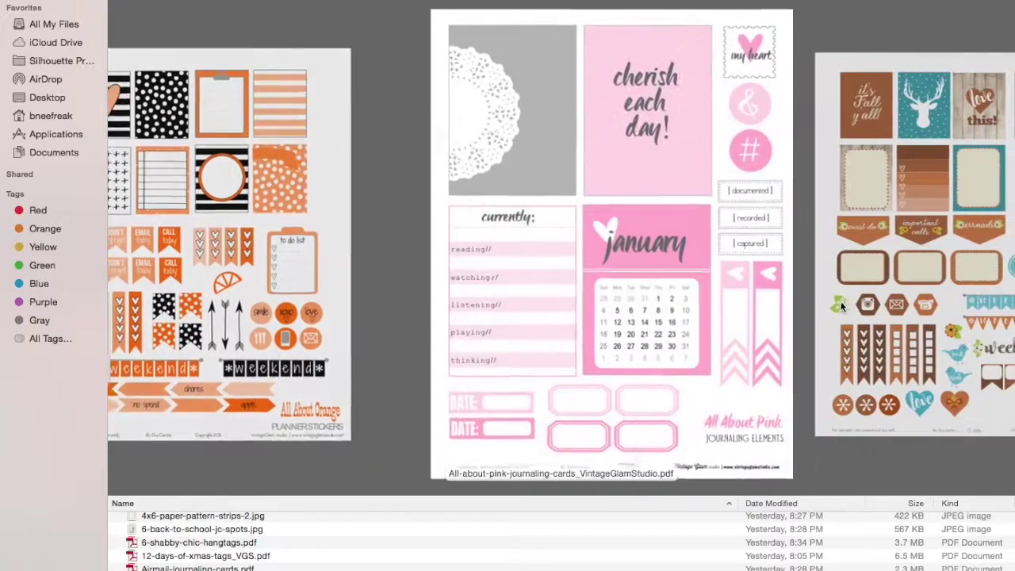
pyautogui.click(842, 307)
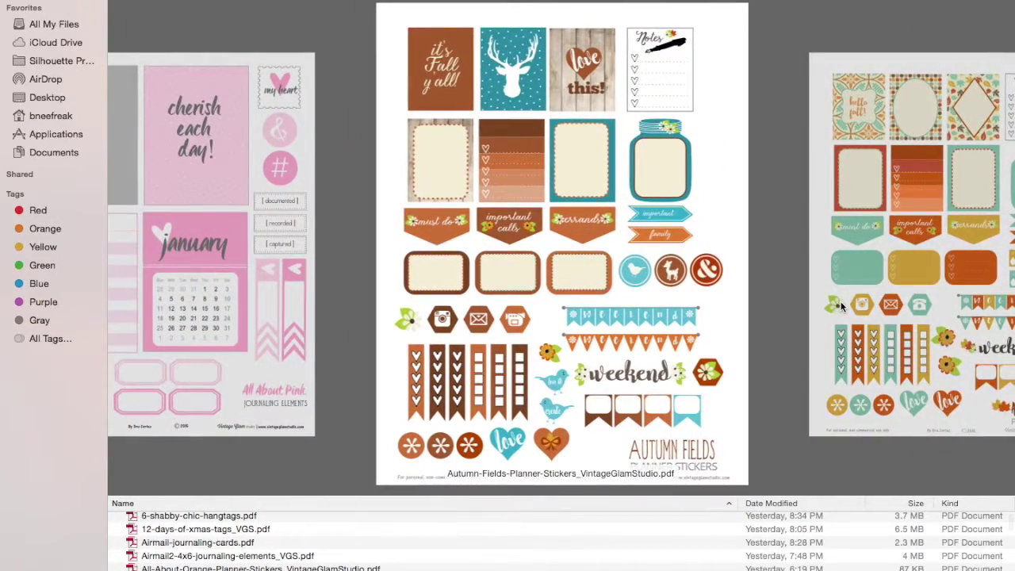
pyautogui.click(898, 106)
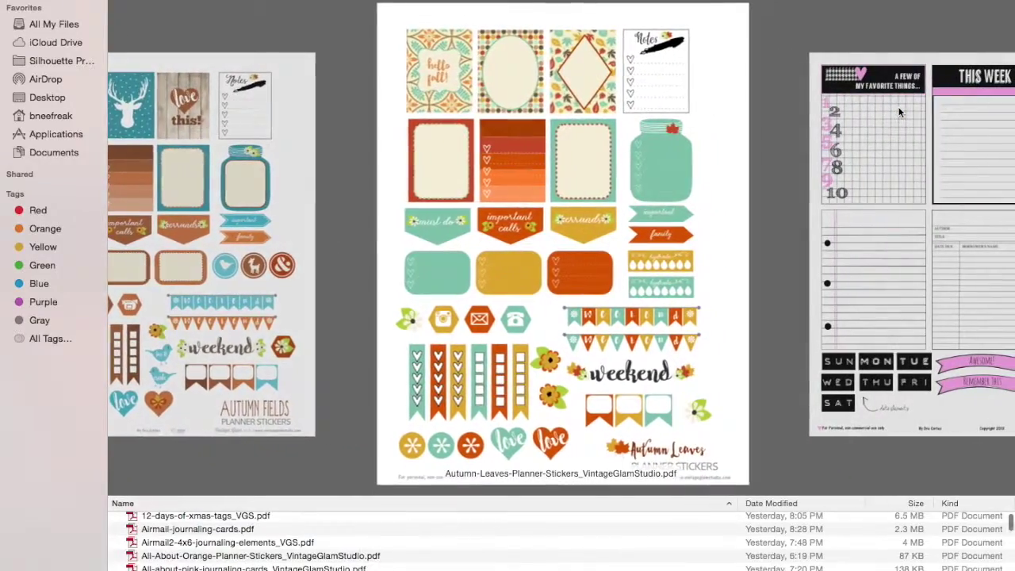
pyautogui.click(897, 106)
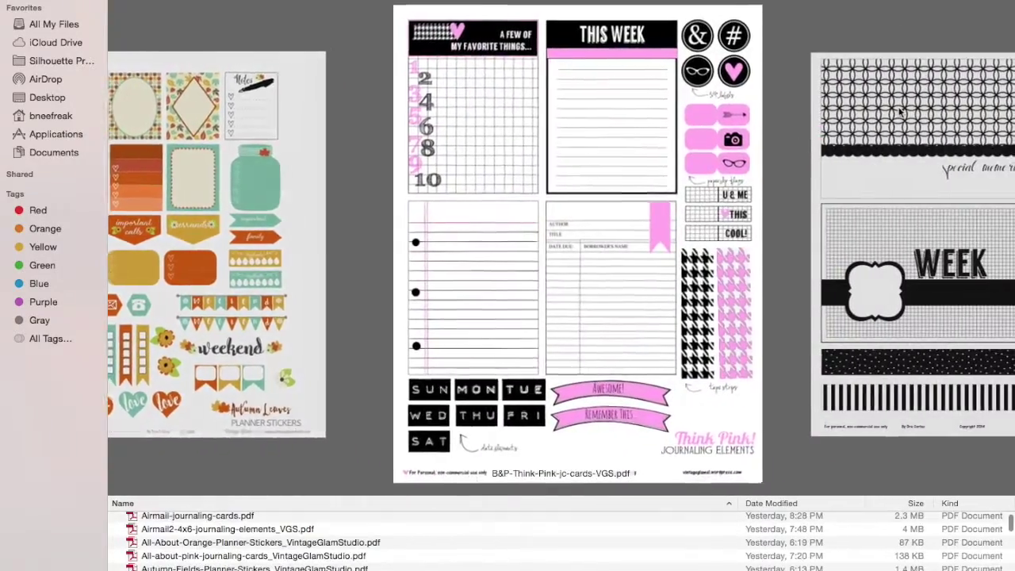
pyautogui.click(898, 109)
pyautogui.click(898, 108)
pyautogui.click(899, 109)
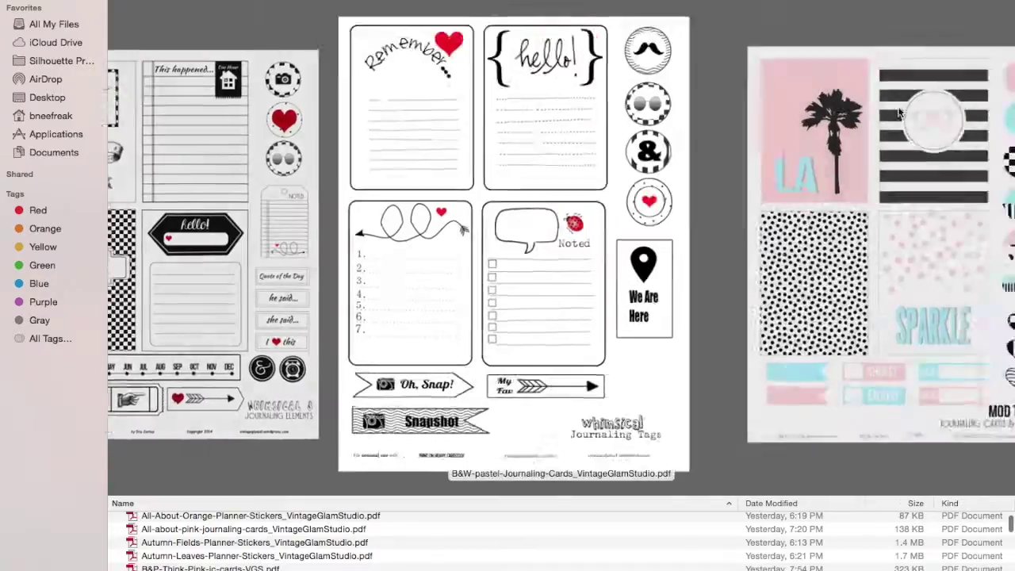
pyautogui.click(898, 109)
pyautogui.click(898, 108)
pyautogui.click(899, 109)
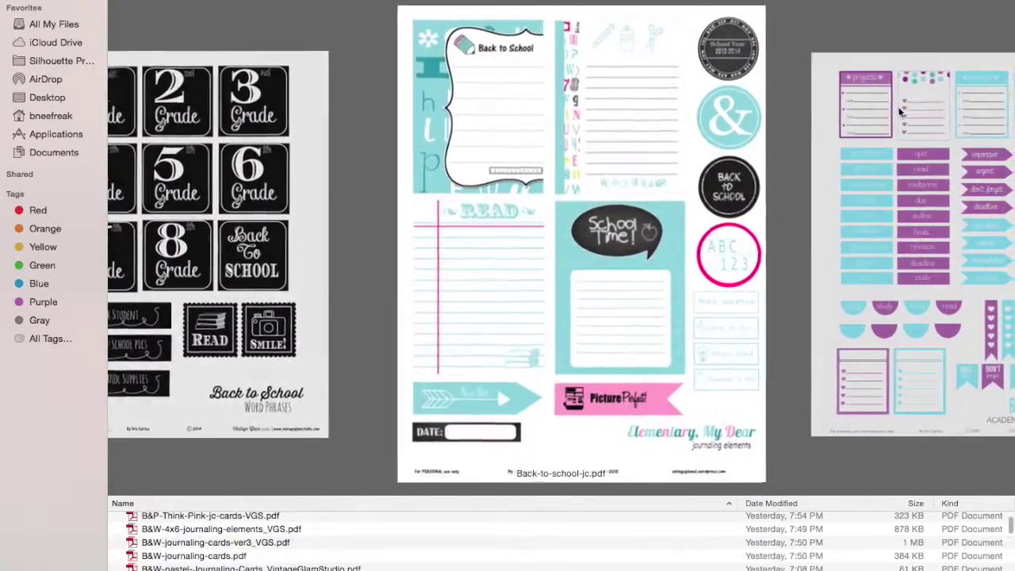
pyautogui.click(899, 111)
pyautogui.click(899, 111)
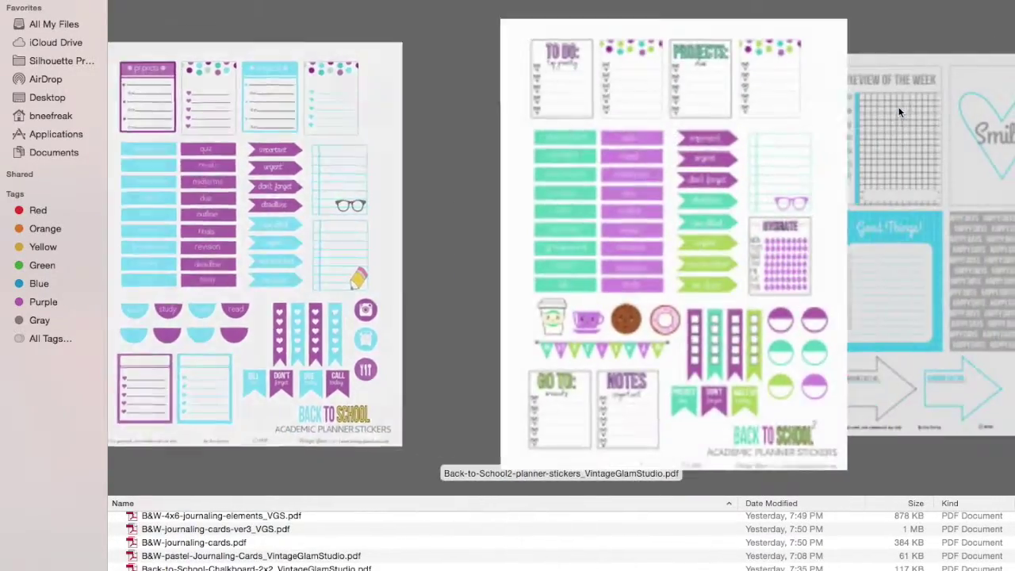
# Step: Continue past the Beach-Boardwalk and blue-xmas sheets and settle on Bold&bright-planner-stickers
pyautogui.click(898, 106)
pyautogui.click(898, 106)
pyautogui.click(897, 106)
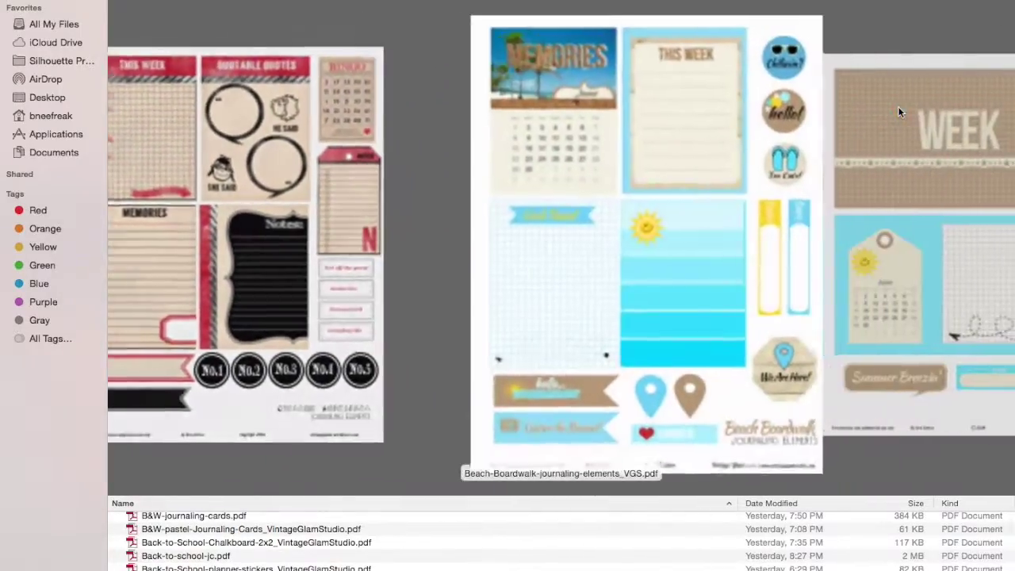
pyautogui.click(898, 107)
pyautogui.click(897, 106)
pyautogui.click(898, 106)
pyautogui.click(898, 106)
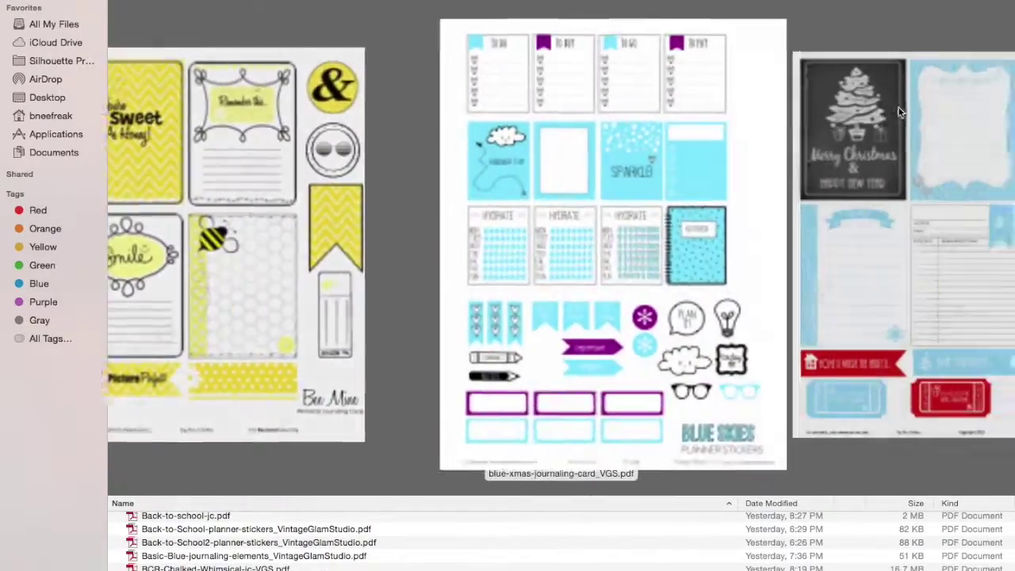
pyautogui.click(897, 107)
pyautogui.click(898, 106)
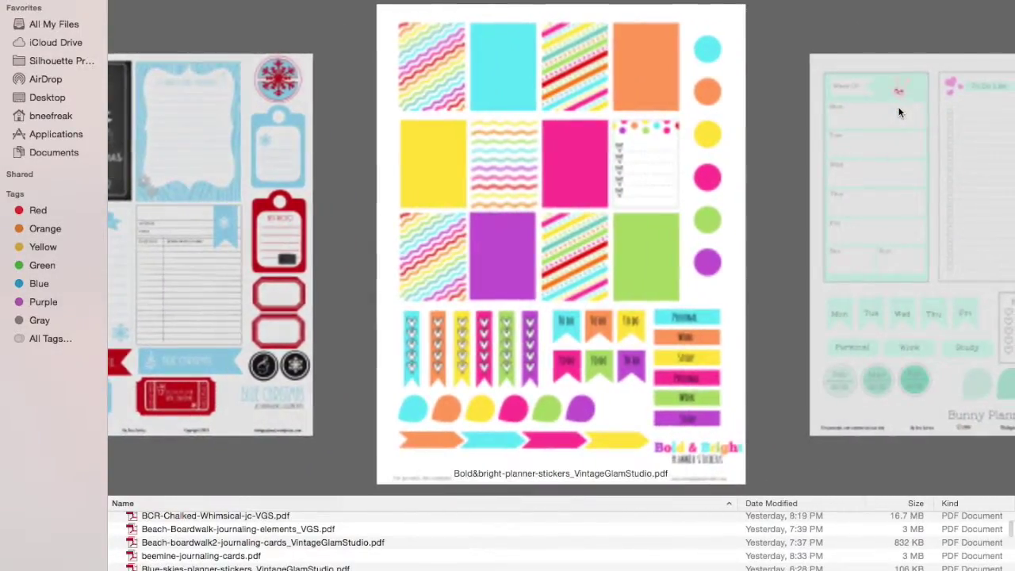
pyautogui.click(898, 107)
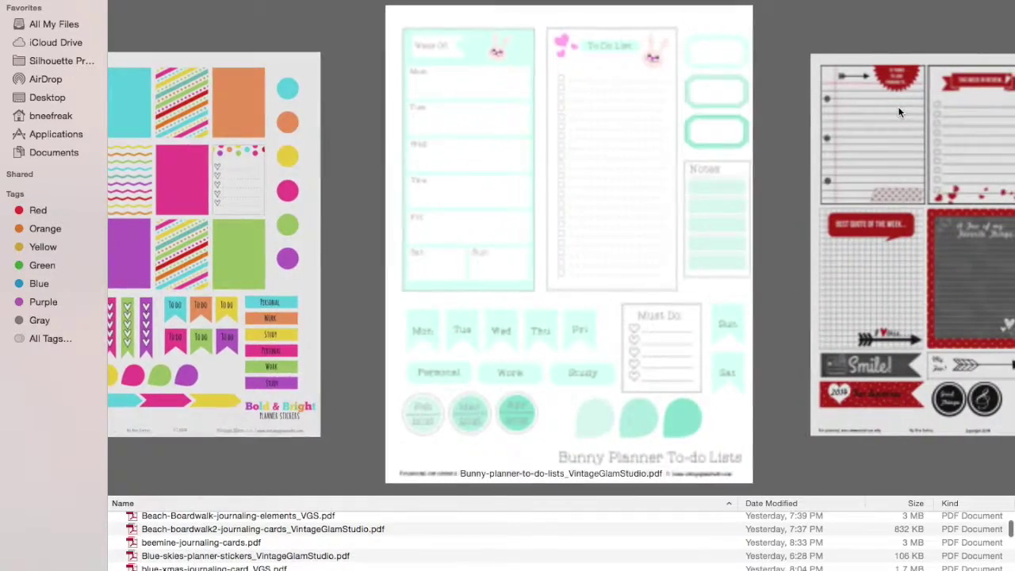
pyautogui.press('Left')
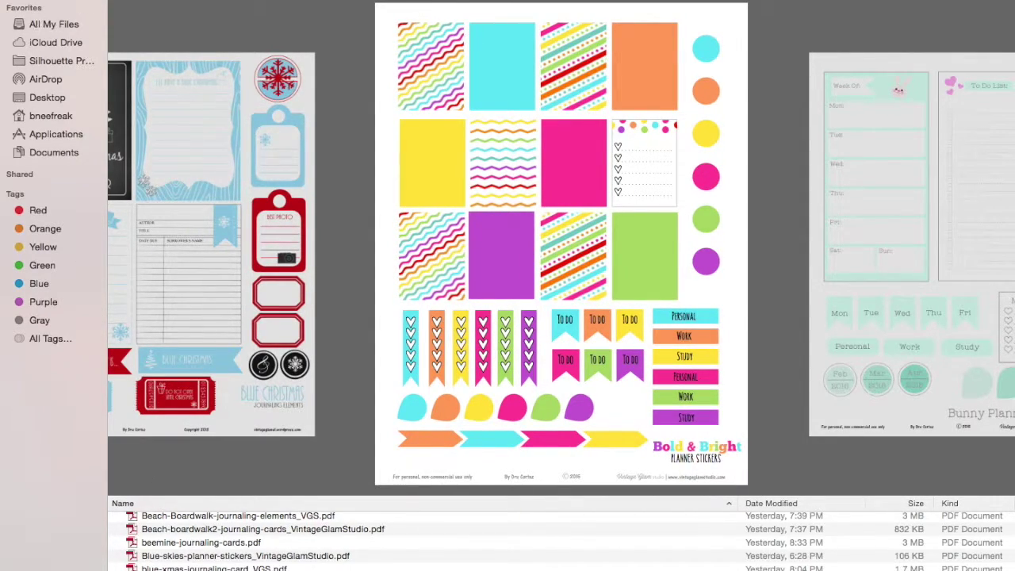
# Step: Exit Finder full screen, move the window lower right, and restore Silhouette Studio
pyautogui.press('ctrl+super+f')
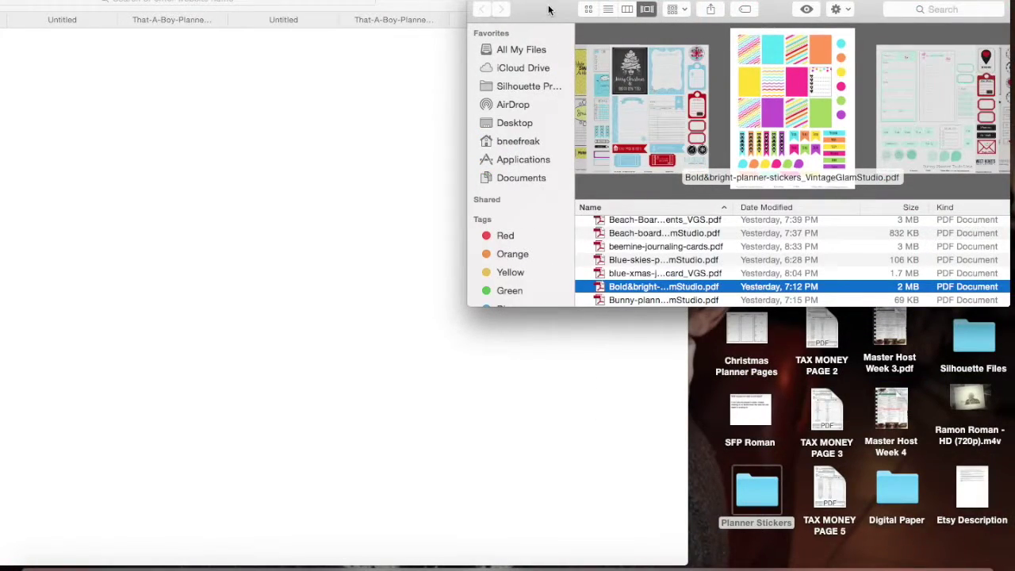
pyautogui.moveTo(549, 10); pyautogui.dragTo(776, 90)
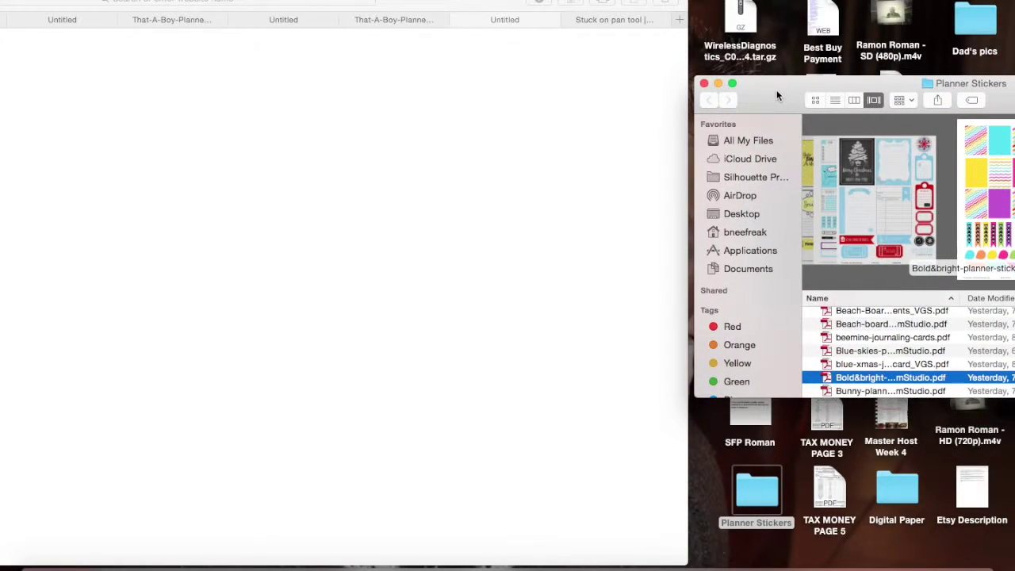
pyautogui.click(795, 564)
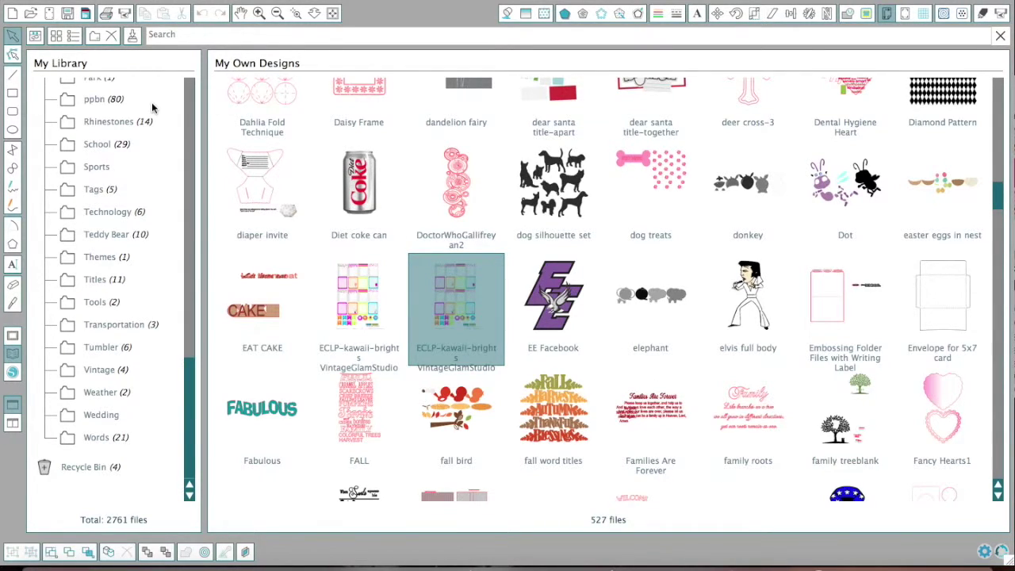
# Step: Switch to the design page, drag the Bold&bright PDF onto it, and minimize Safari
pyautogui.click(12, 336)
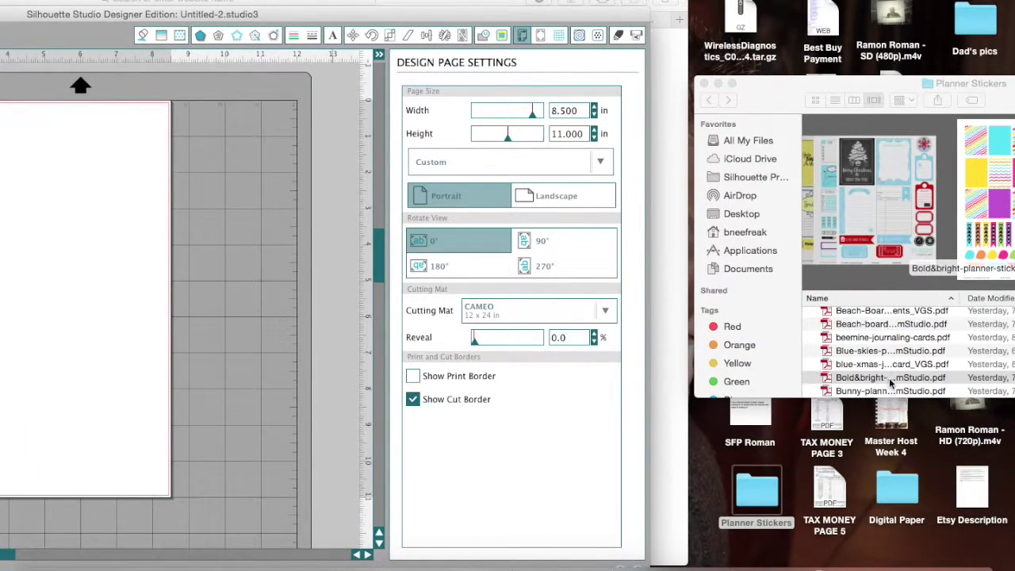
pyautogui.moveTo(890, 383); pyautogui.dragTo(23, 261)
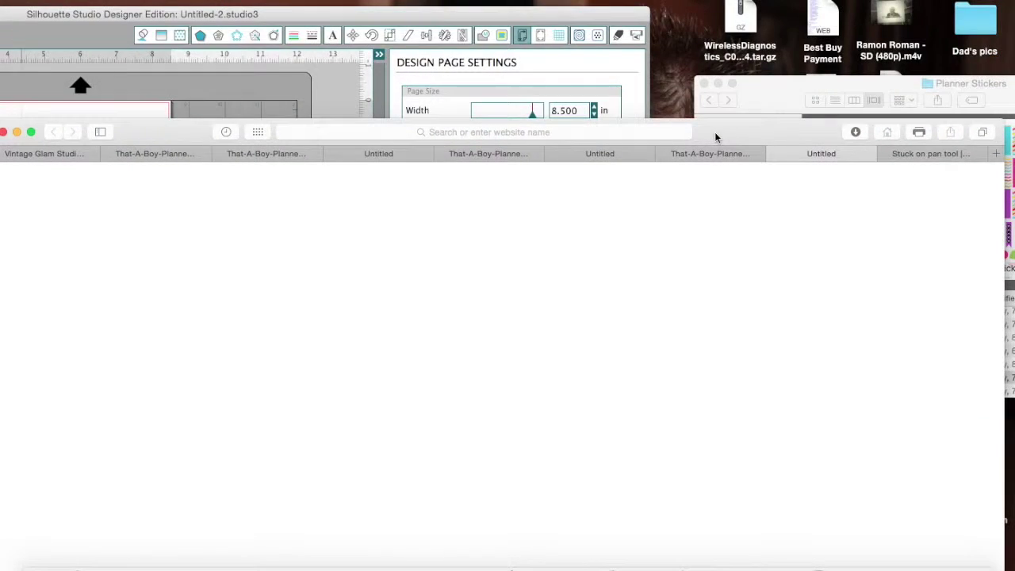
pyautogui.moveTo(150, 140); pyautogui.dragTo(522, 148)
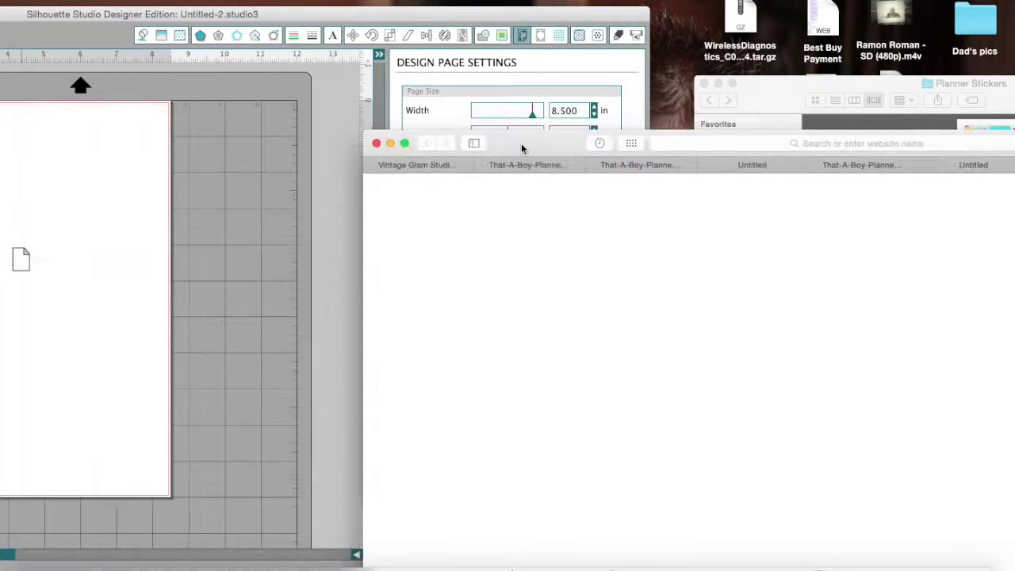
pyautogui.click(390, 143)
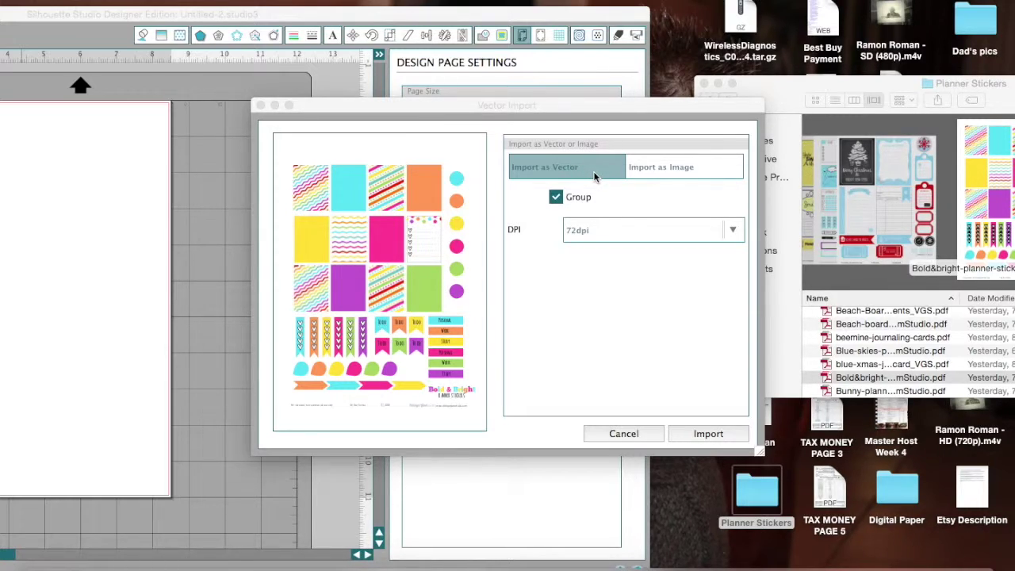
# Step: Import the Bold&bright sticker PDF using Import as Image, keeping 72dpi resolution
pyautogui.click(735, 231)
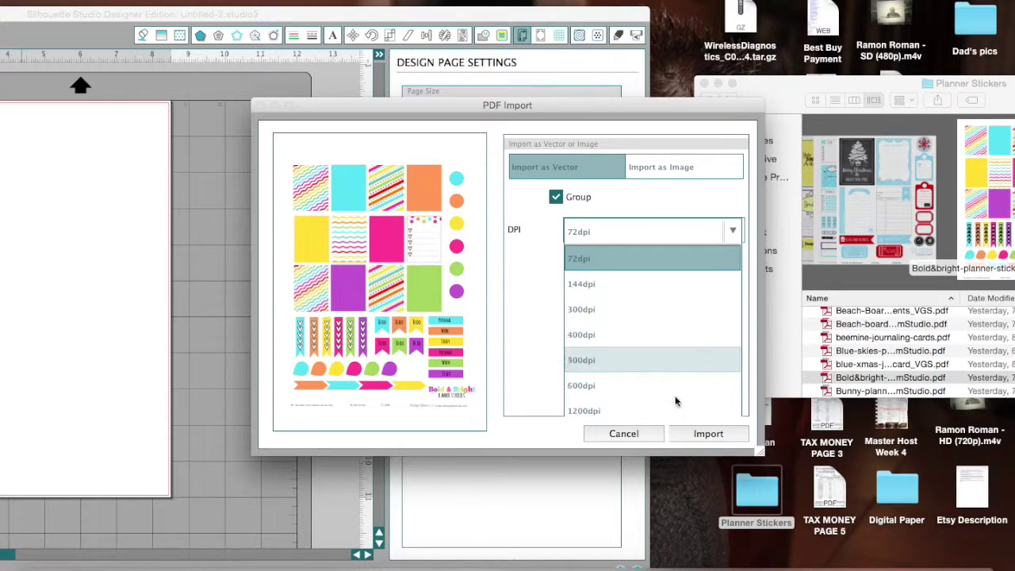
pyautogui.click(670, 176)
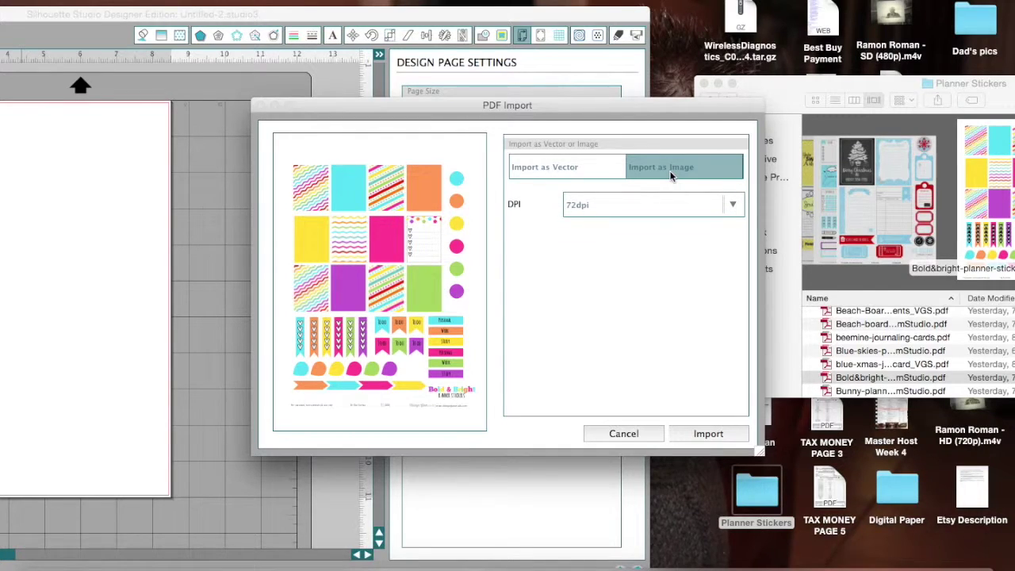
pyautogui.click(734, 206)
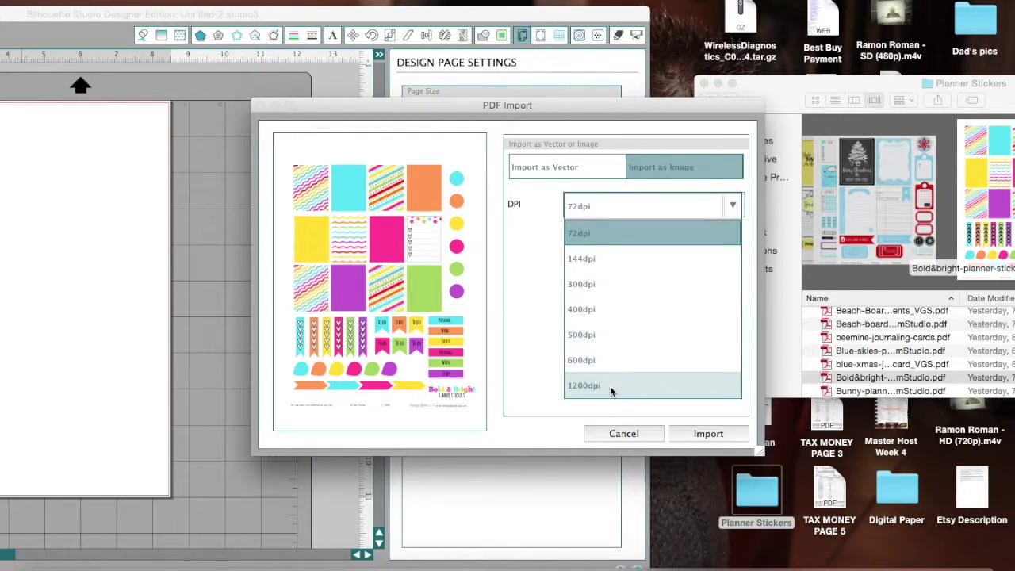
pyautogui.click(409, 339)
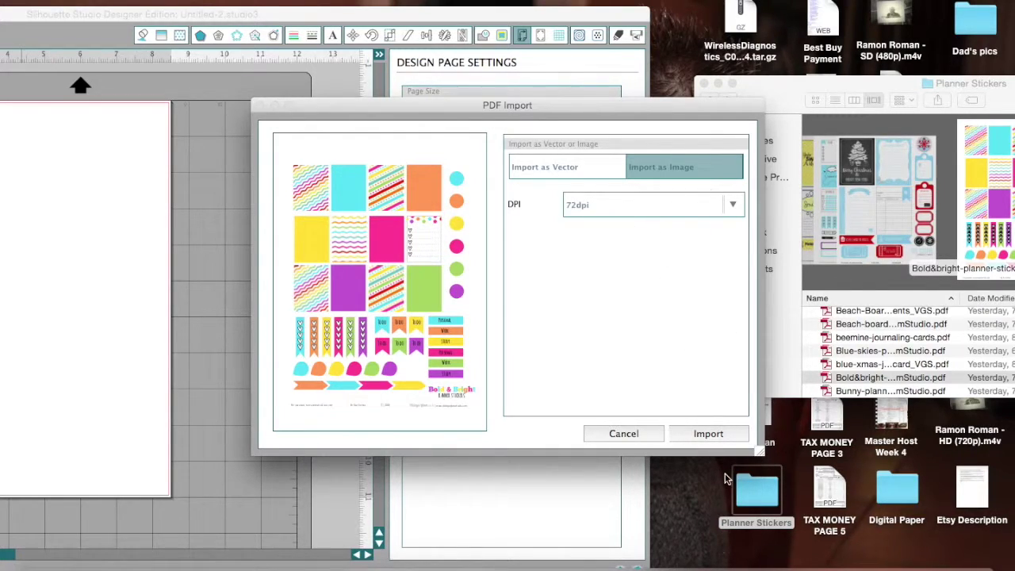
pyautogui.click(708, 434)
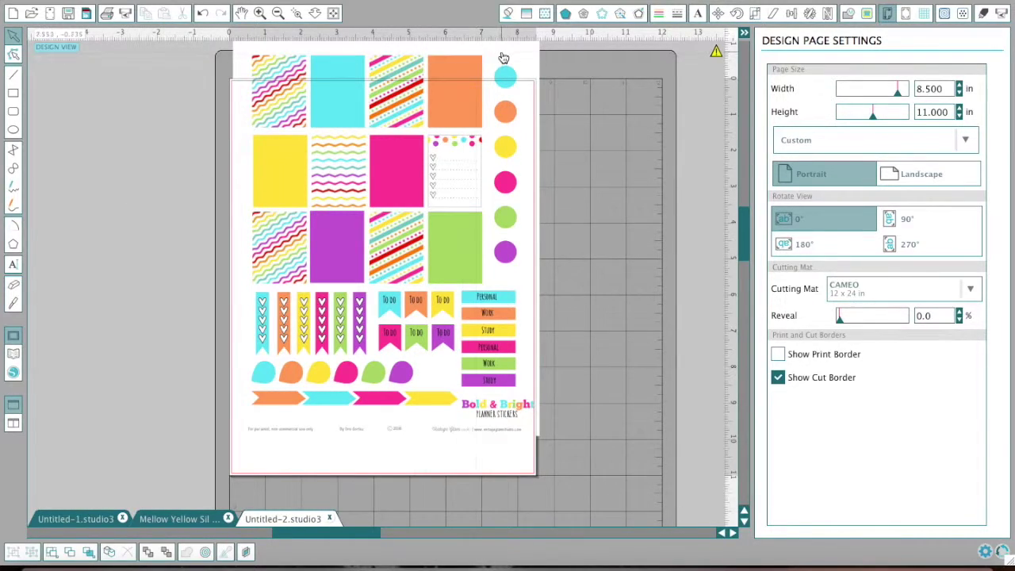
# Step: Drag the sticker-sheet image off the left of the page and open the Registration Marks settings
pyautogui.moveTo(502, 57); pyautogui.dragTo(164, 86)
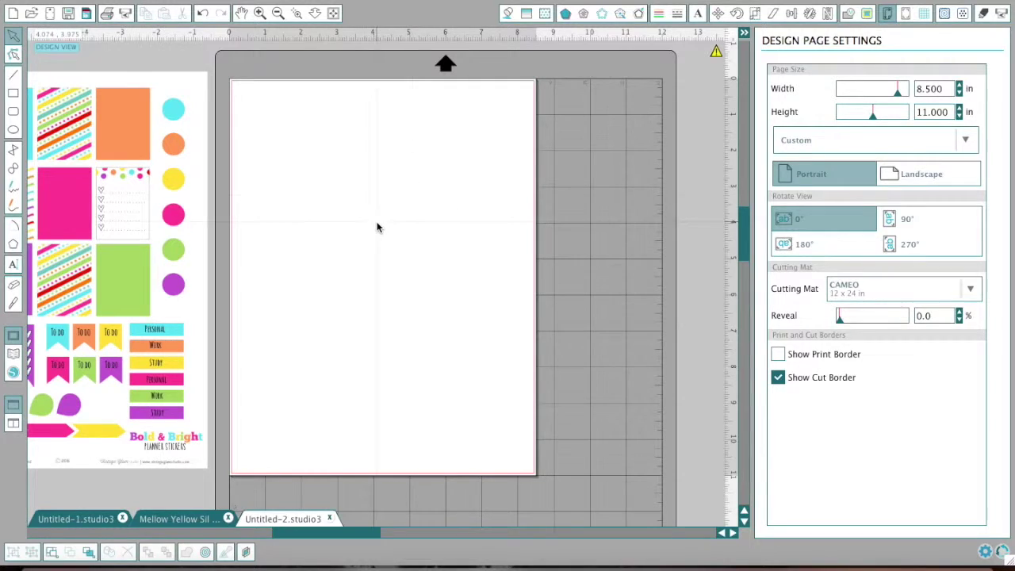
pyautogui.moveTo(716, 53)
pyautogui.click(907, 13)
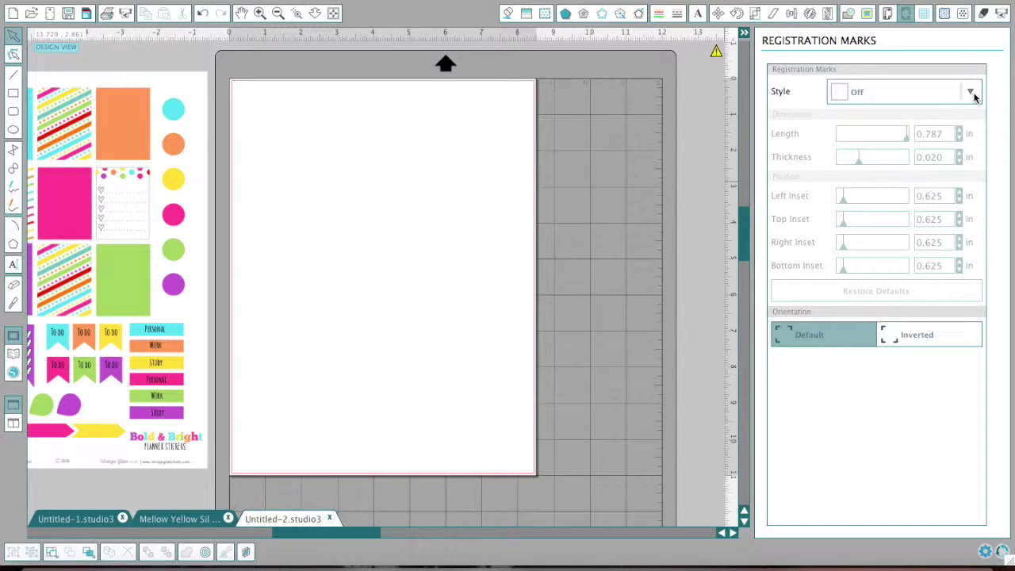
# Step: Choose Type 1 registration marks, then place the sticker sheet on the page and shrink it to 7.988 in wide
pyautogui.click(972, 93)
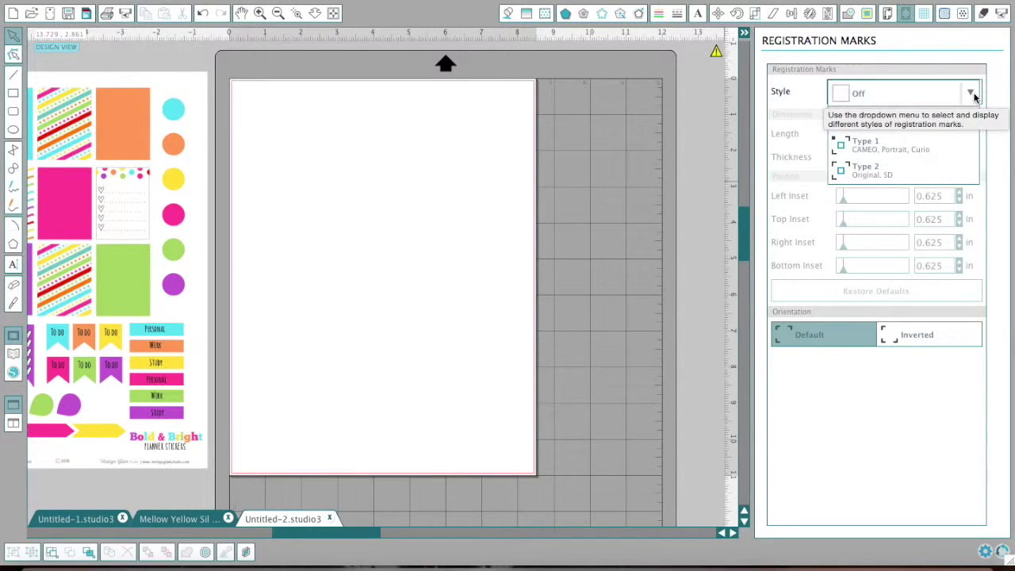
pyautogui.click(933, 148)
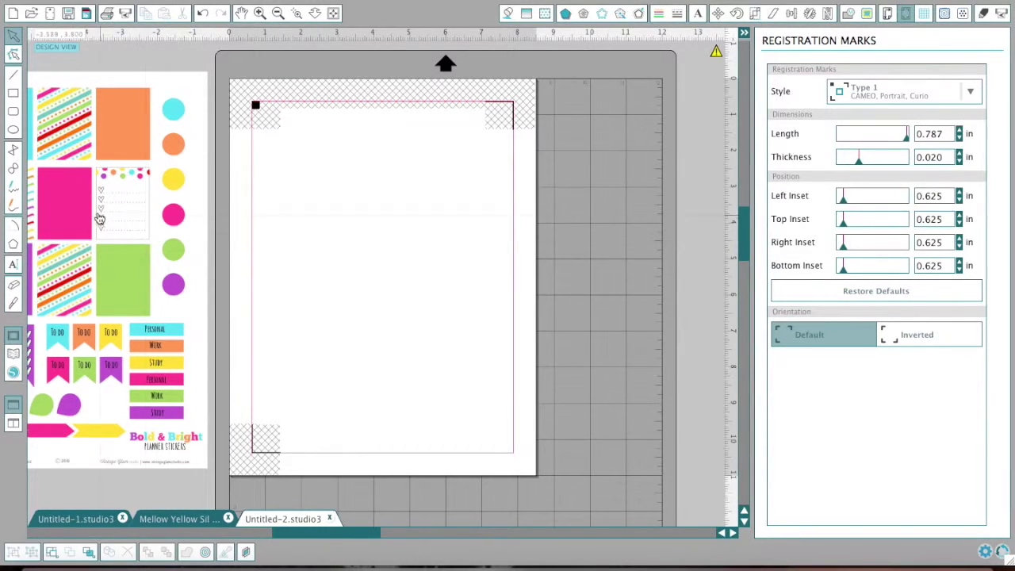
pyautogui.moveTo(96, 213); pyautogui.dragTo(441, 230)
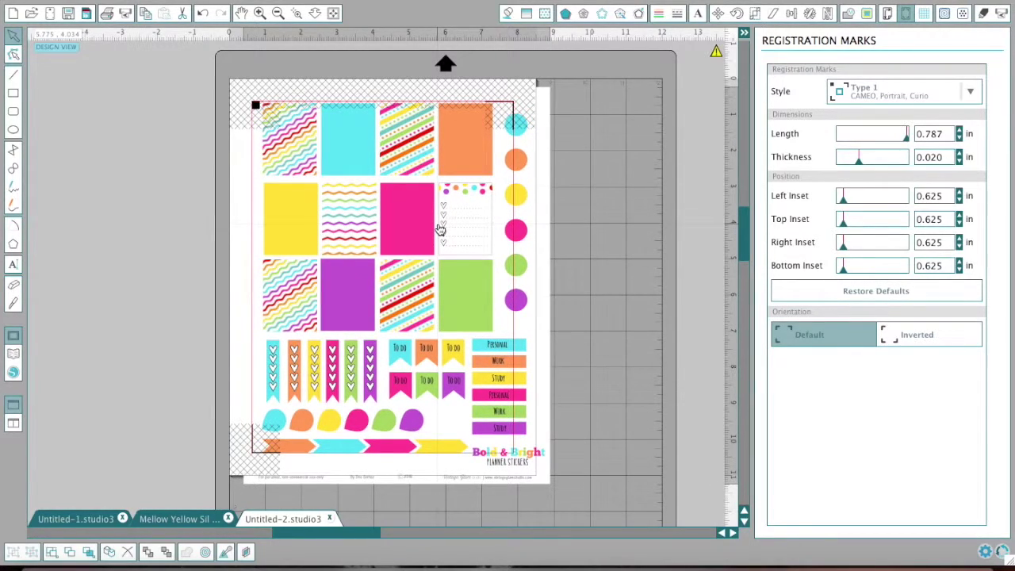
pyautogui.click(548, 424)
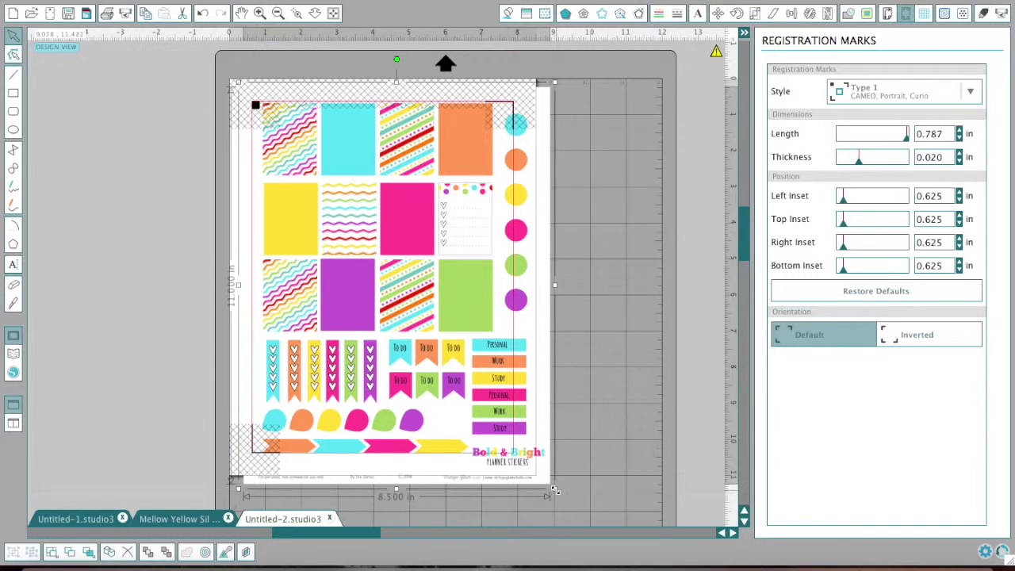
pyautogui.moveTo(553, 487); pyautogui.dragTo(527, 471)
pyautogui.moveTo(444, 324); pyautogui.dragTo(445, 326)
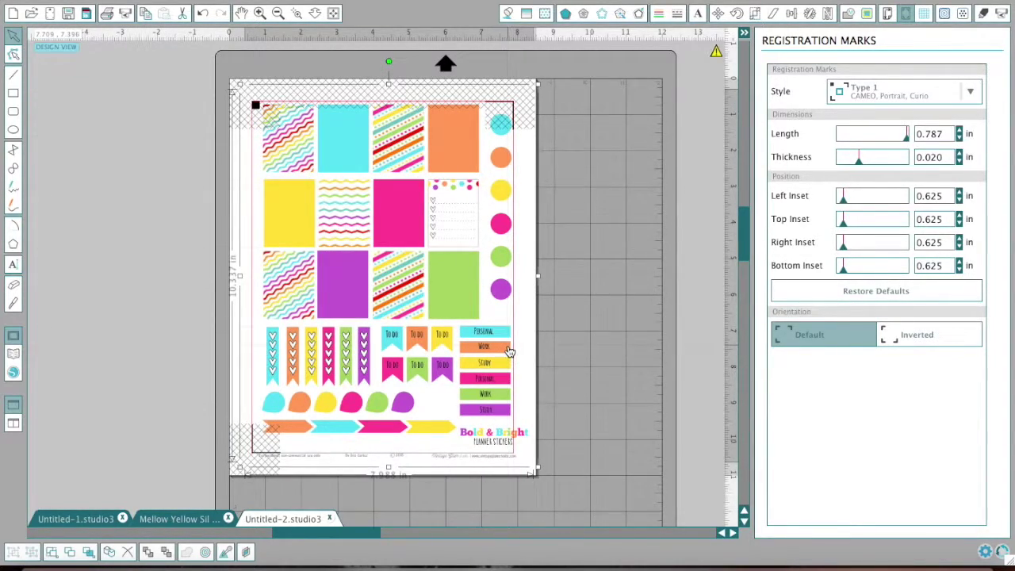
# Step: Trace the outer edges of the whole sticker image with High Pass Filter at 300 and Threshold 45%
pyautogui.click(278, 13)
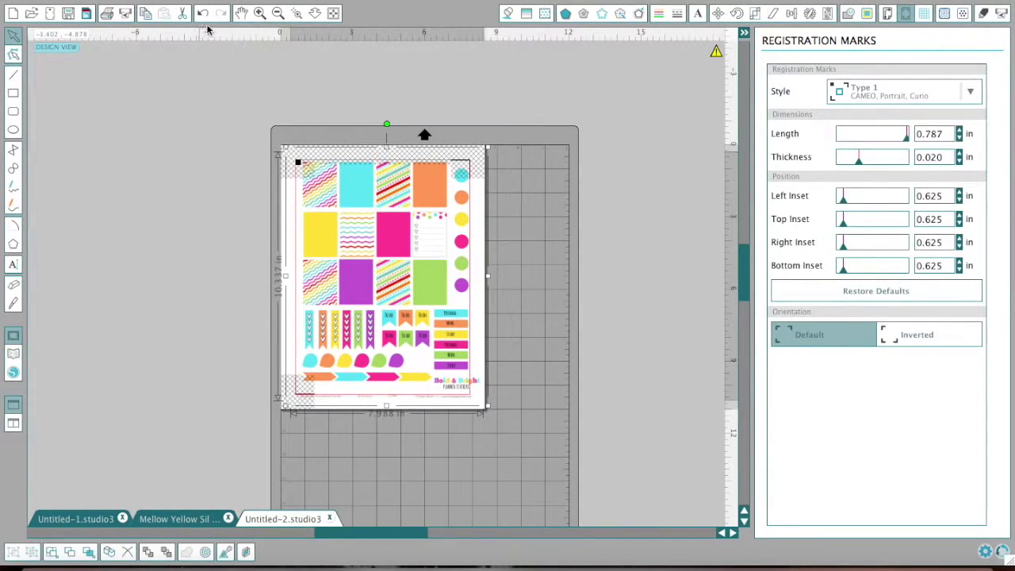
pyautogui.click(868, 14)
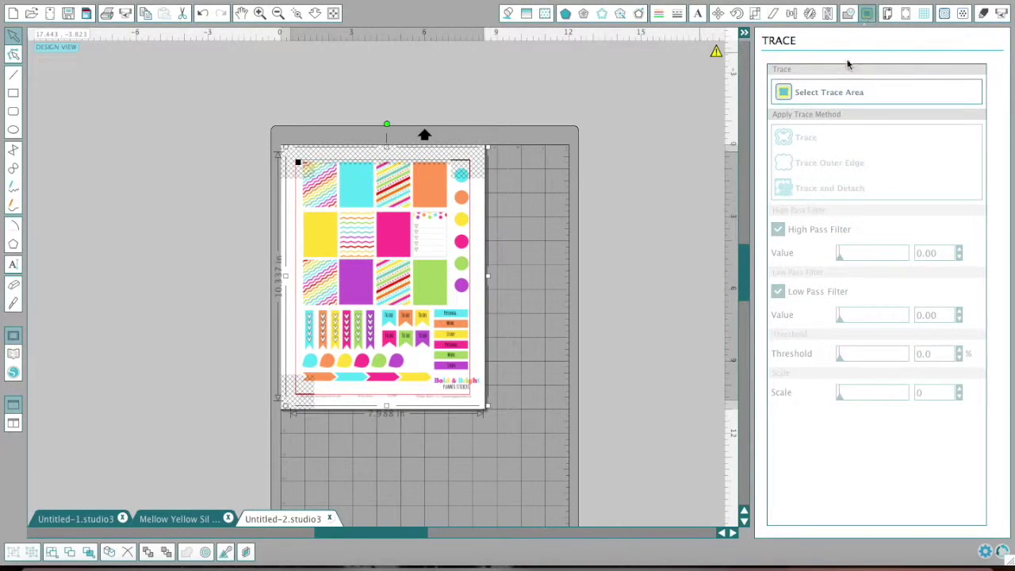
pyautogui.click(830, 94)
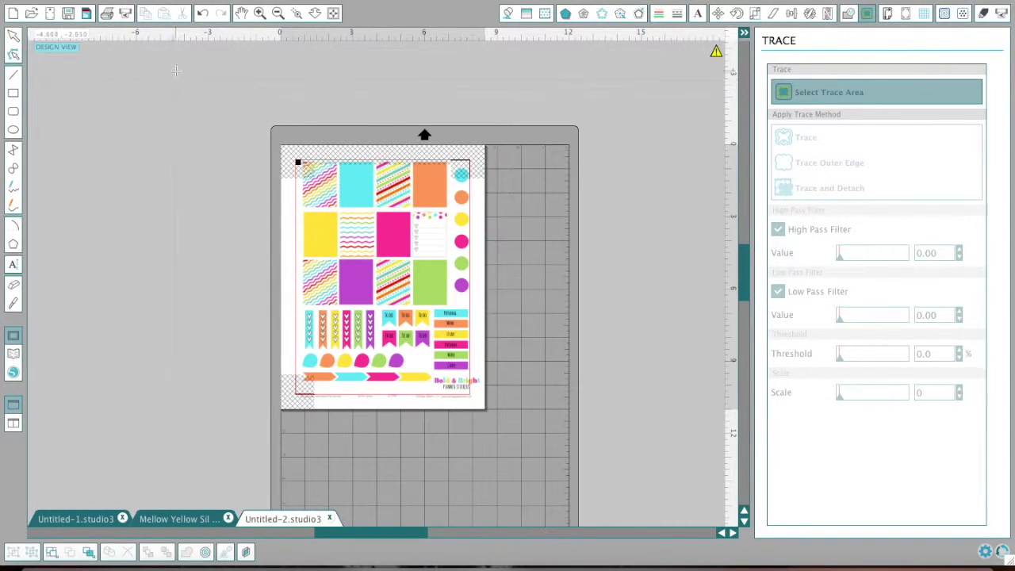
pyautogui.moveTo(176, 70)
pyautogui.mouseDown()
pyautogui.moveTo(335, 482)
pyautogui.moveTo(656, 473)
pyautogui.mouseUp()
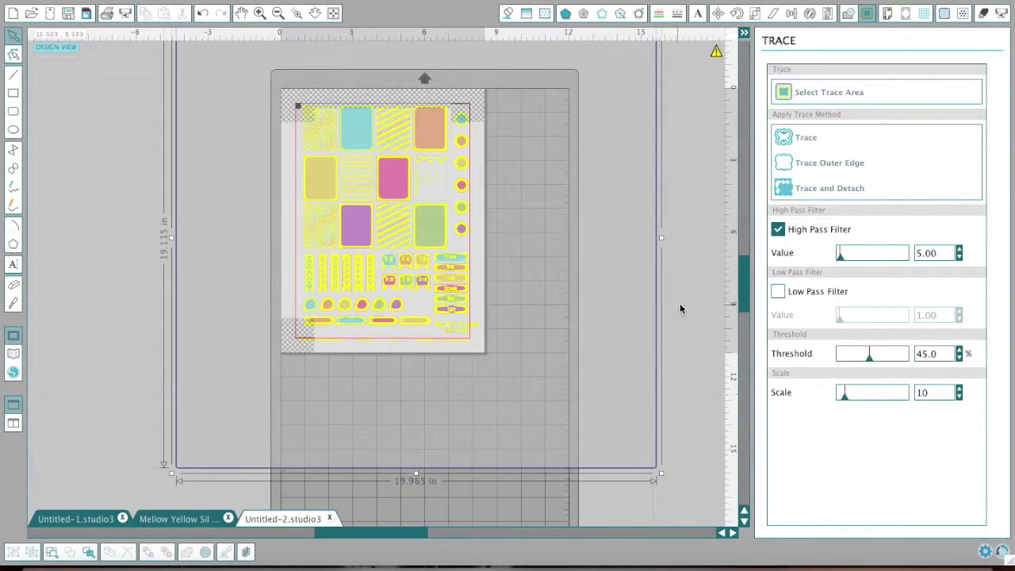
pyautogui.scroll(1, 680, 306)
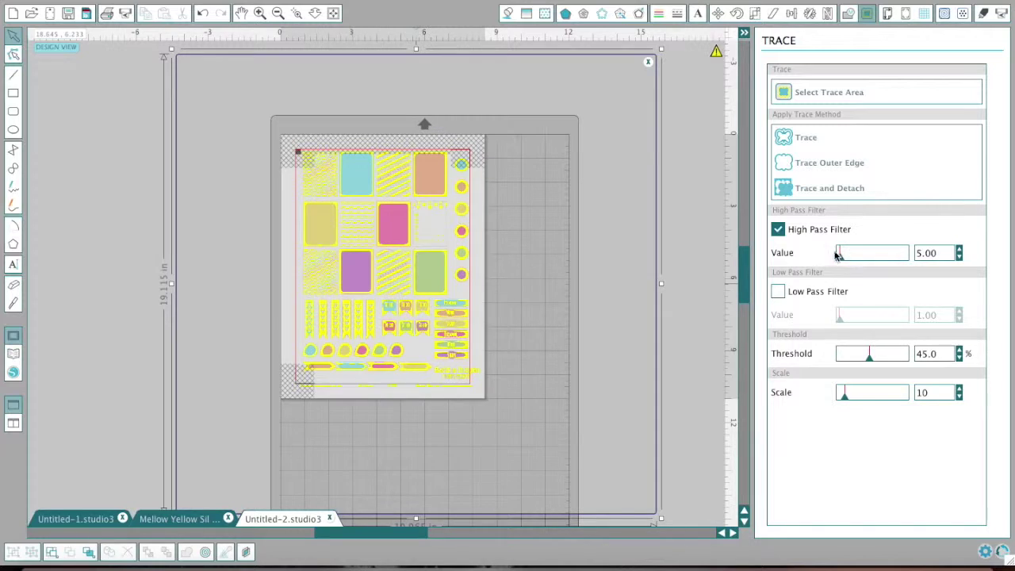
pyautogui.moveTo(840, 260); pyautogui.dragTo(911, 265)
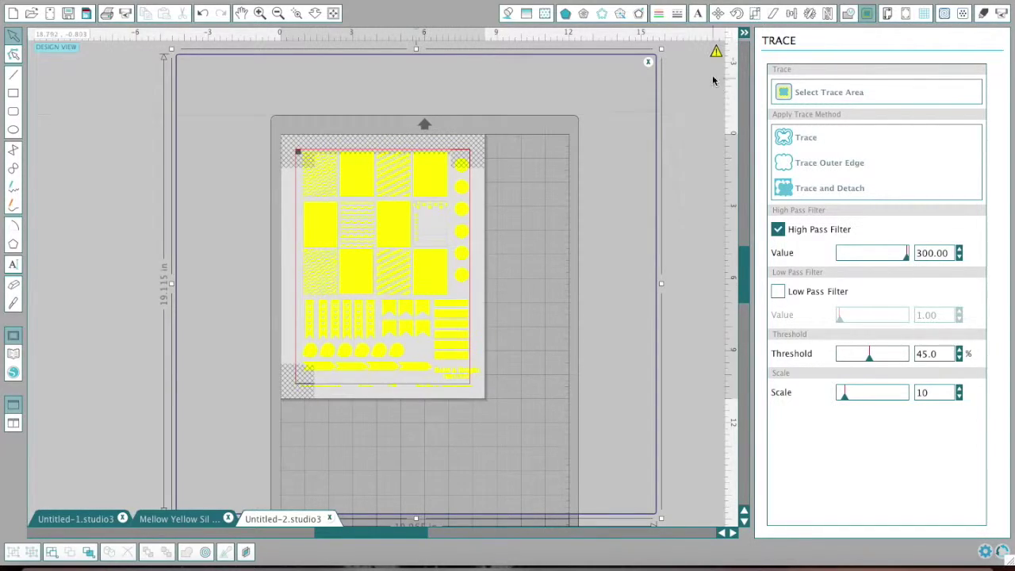
pyautogui.click(827, 162)
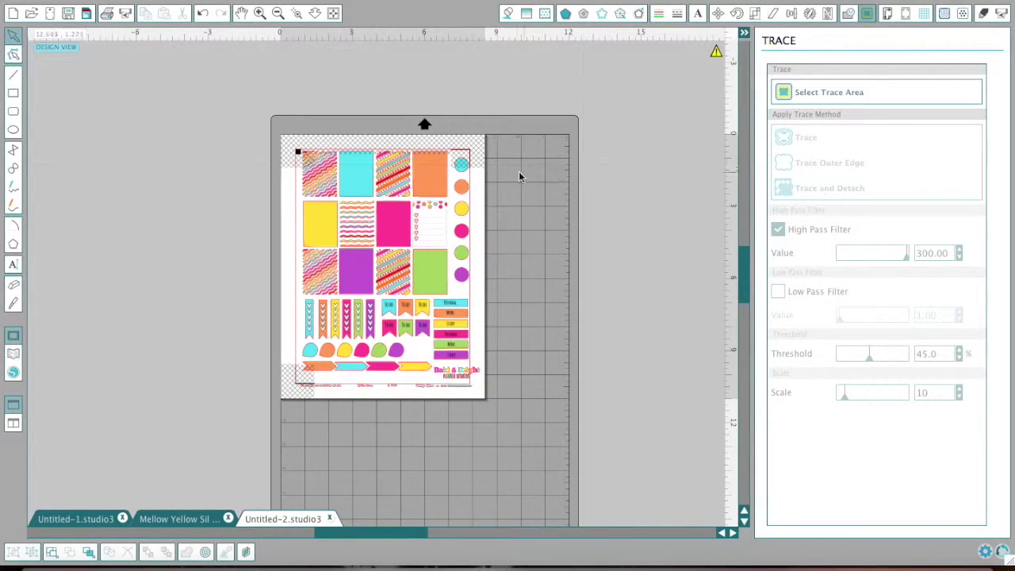
# Step: Move the coloured image right, off the traced outlines, and zoom in twice on the outlines
pyautogui.moveTo(479, 214)
pyautogui.mouseDown()
pyautogui.moveTo(730, 218)
pyautogui.moveTo(709, 207)
pyautogui.mouseUp()
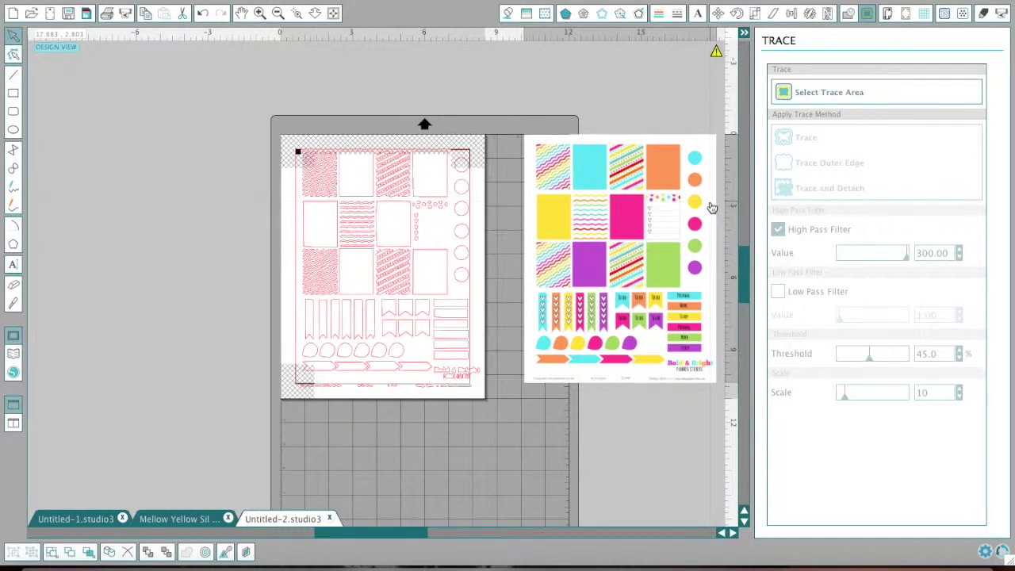
pyautogui.click(260, 14)
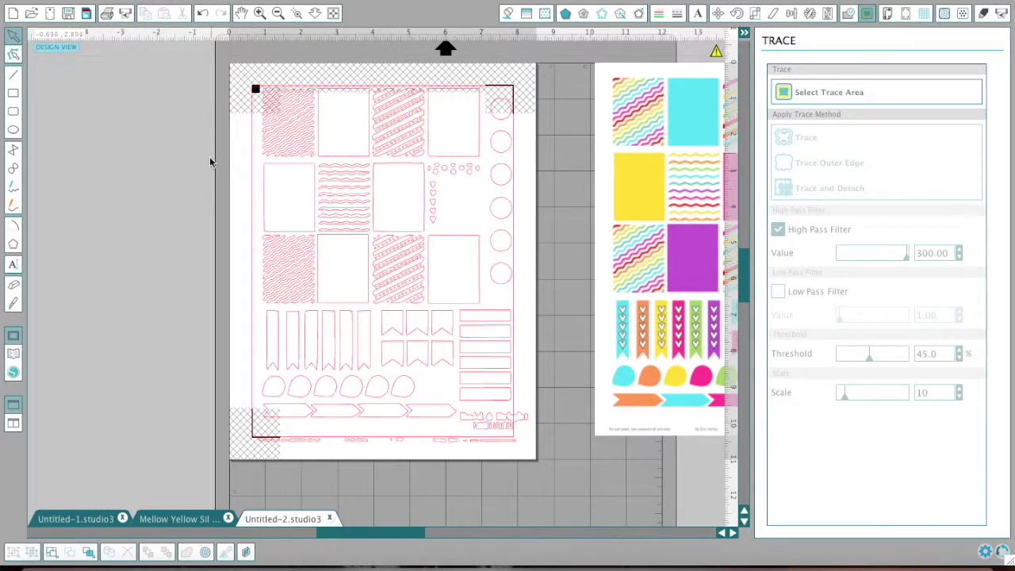
pyautogui.scroll(2, 210, 161)
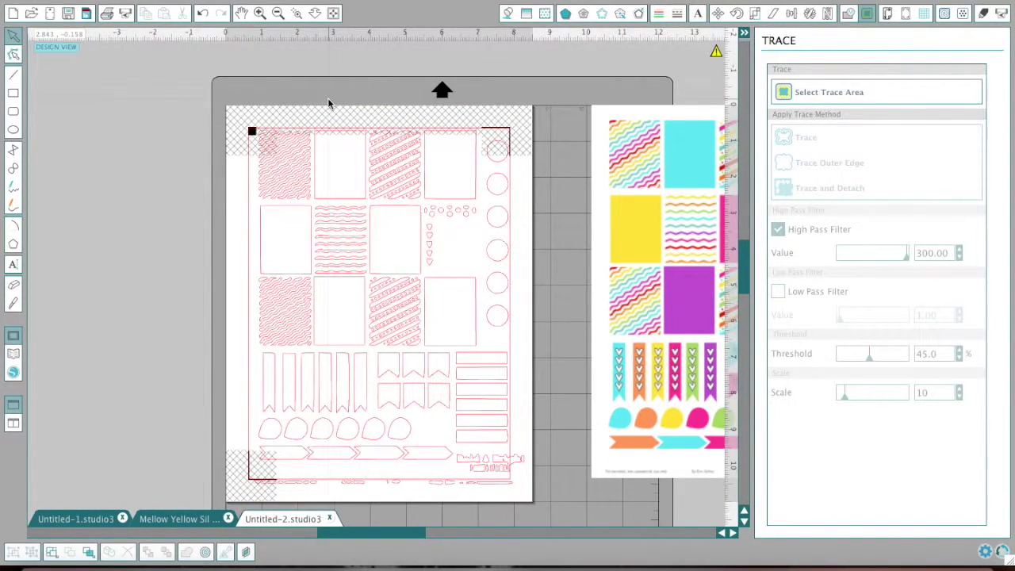
pyautogui.click(259, 14)
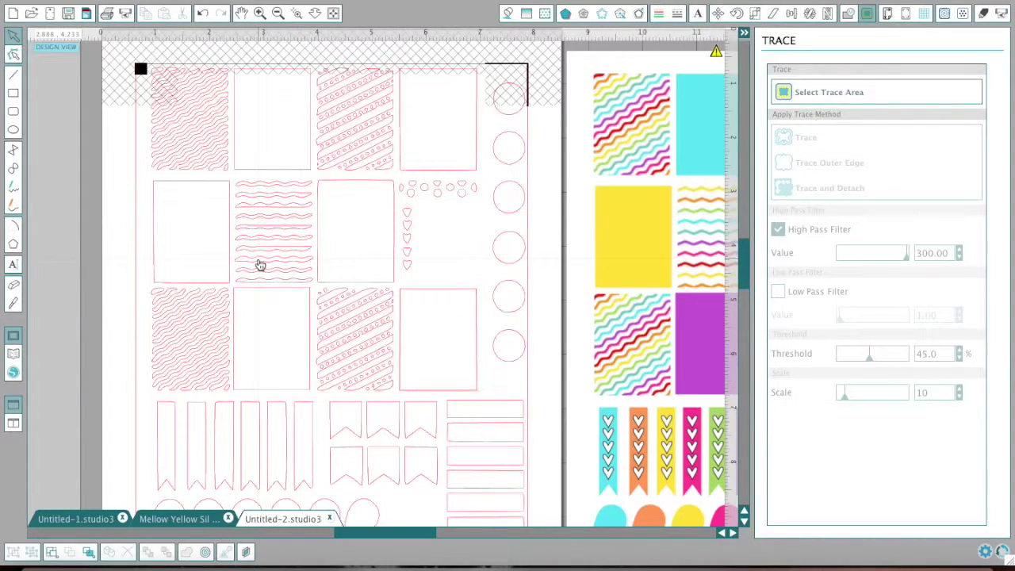
pyautogui.rightClick(156, 272)
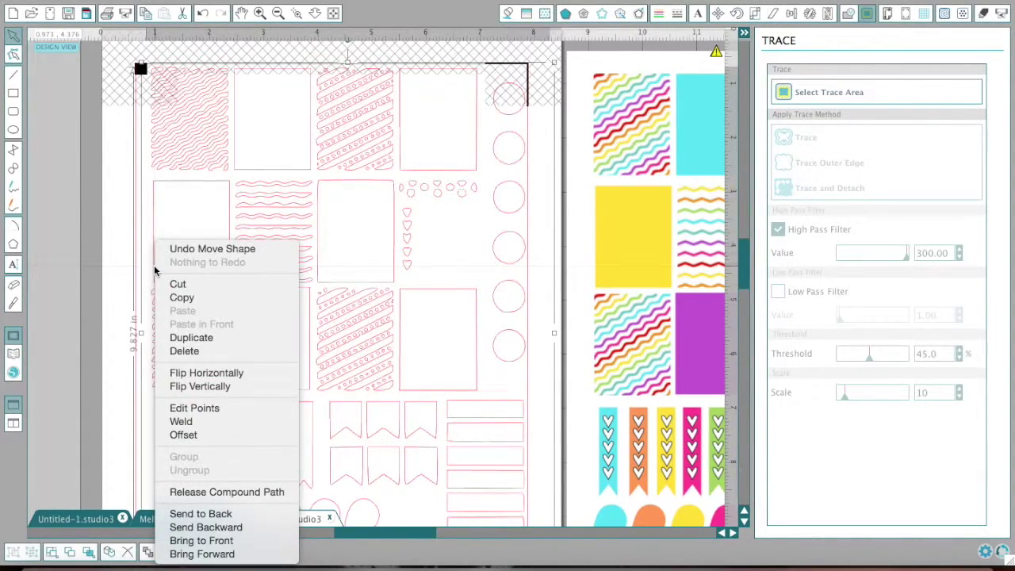
# Step: Release the compound path and delete the wavy, diagonal-dot and dots-and-hearts pattern lines in the top row
pyautogui.click(208, 495)
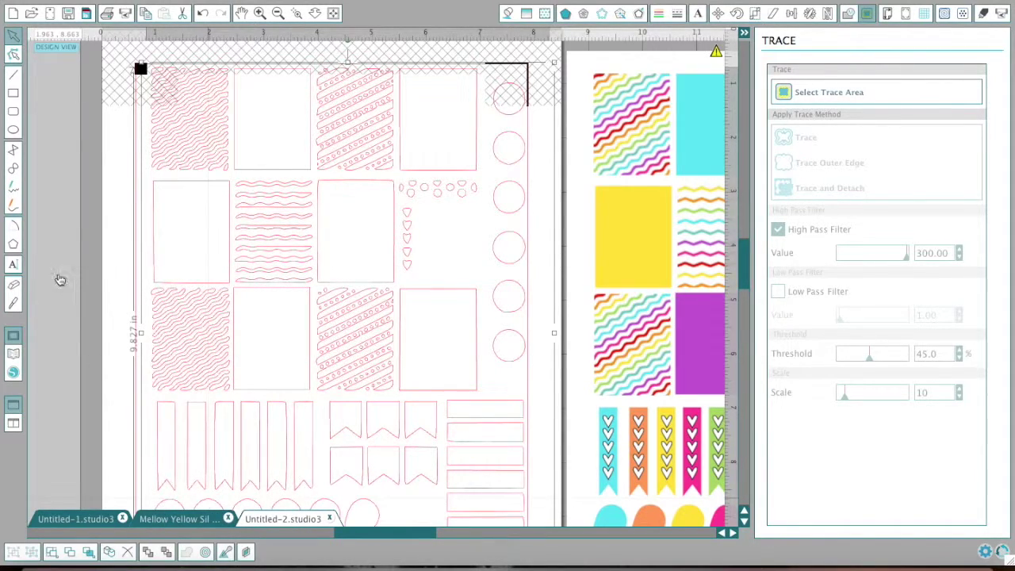
pyautogui.click(37, 253)
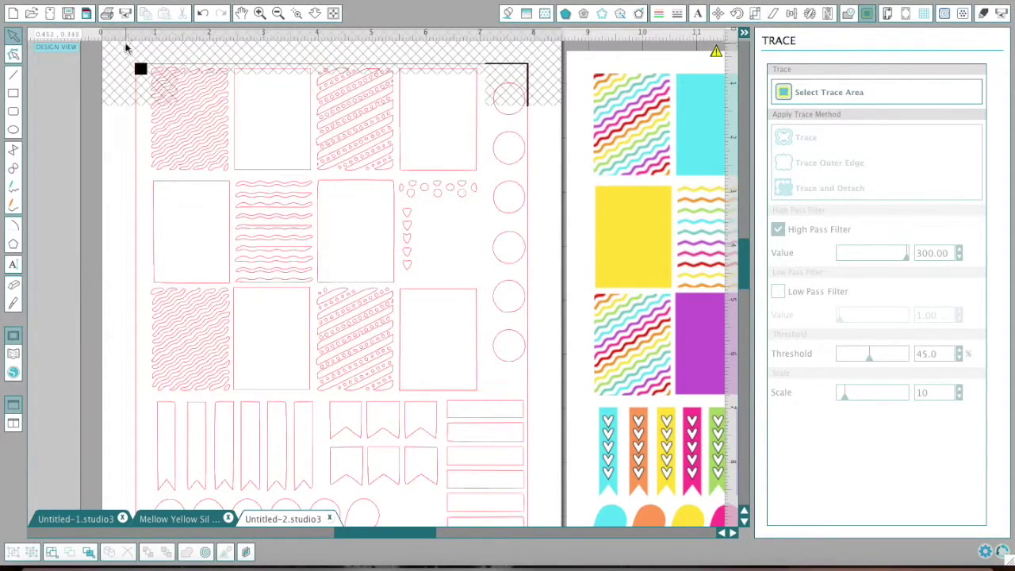
pyautogui.moveTo(121, 46)
pyautogui.mouseDown()
pyautogui.moveTo(147, 199)
pyautogui.moveTo(242, 185)
pyautogui.mouseUp()
pyautogui.press('Delete')
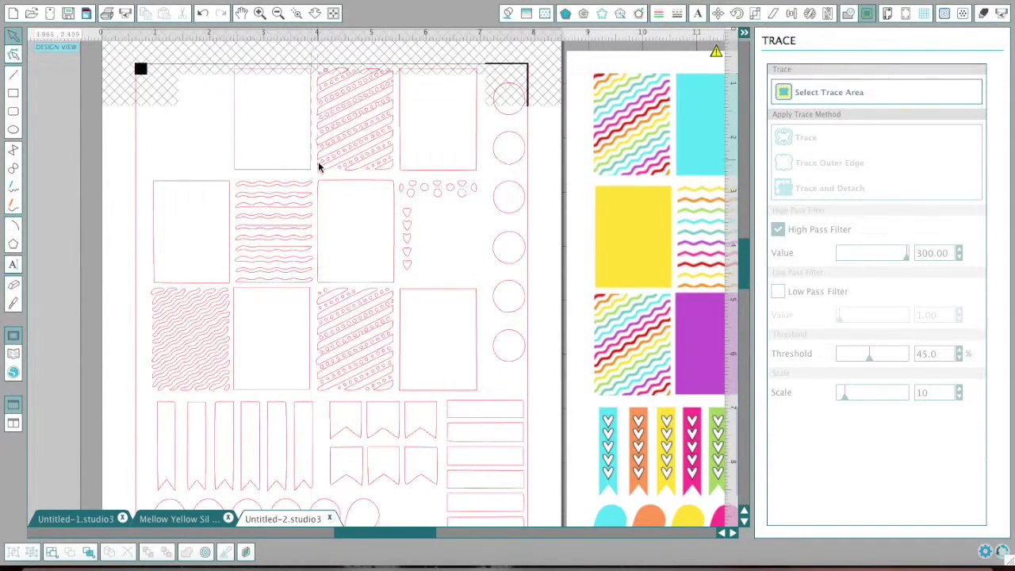
pyautogui.moveTo(309, 61); pyautogui.dragTo(407, 188)
pyautogui.press('Delete')
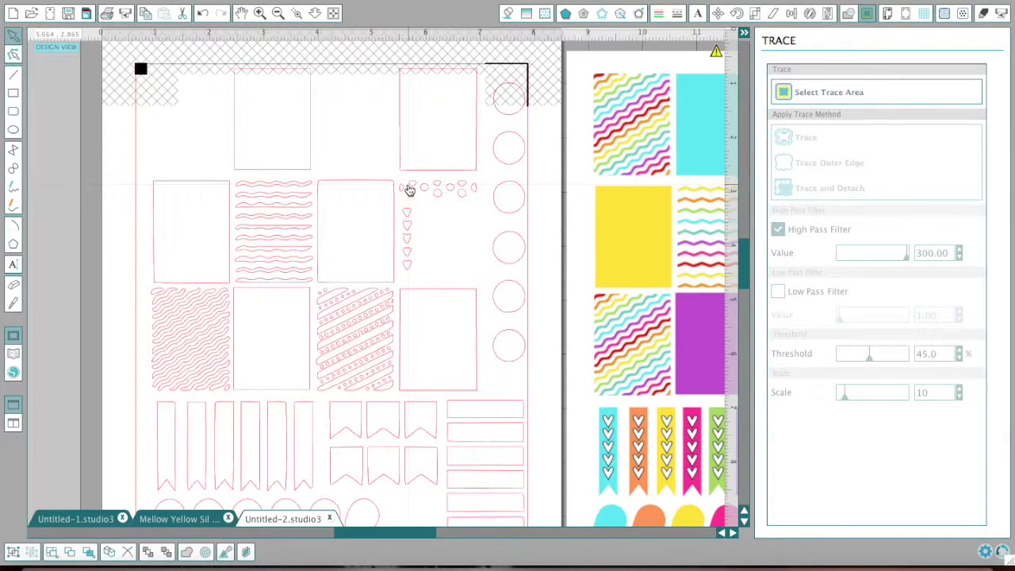
pyautogui.moveTo(389, 159); pyautogui.dragTo(478, 287)
pyautogui.press('Delete')
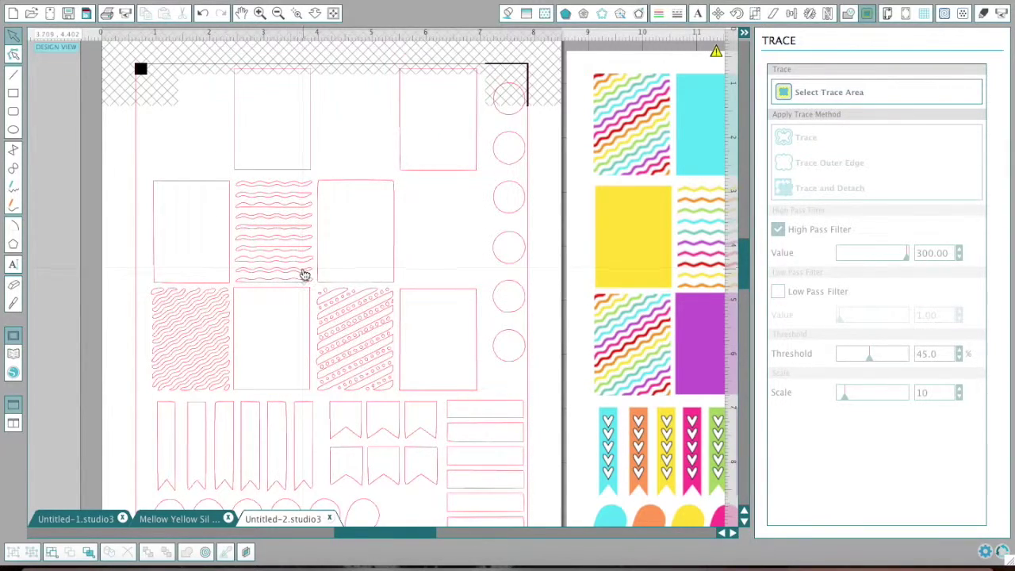
# Step: Delete the diagonal-dots, middle wavy and lower-left wavy pattern lines in the lower row
pyautogui.click(304, 275)
pyautogui.click(303, 271)
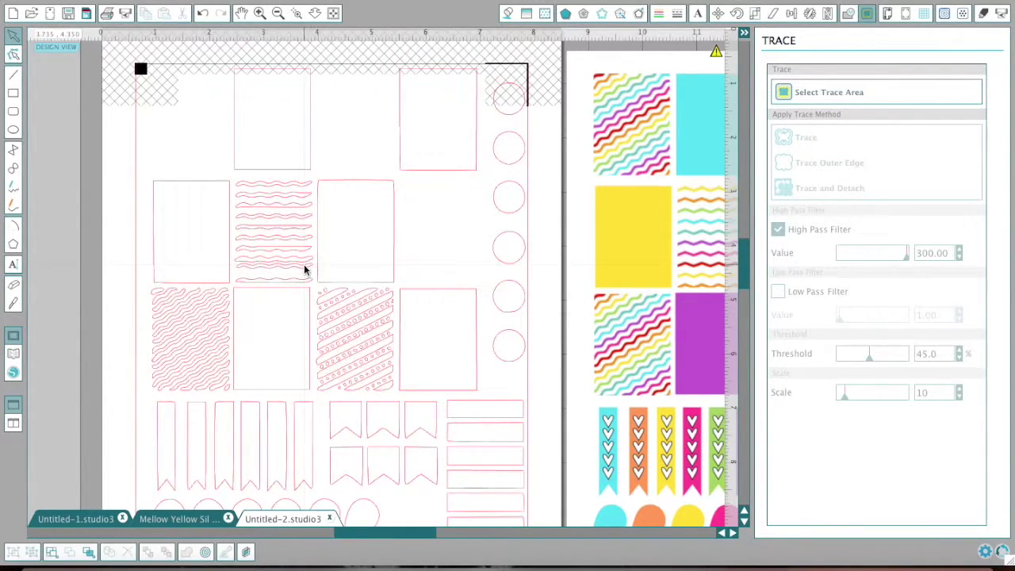
pyautogui.moveTo(413, 267); pyautogui.dragTo(296, 410)
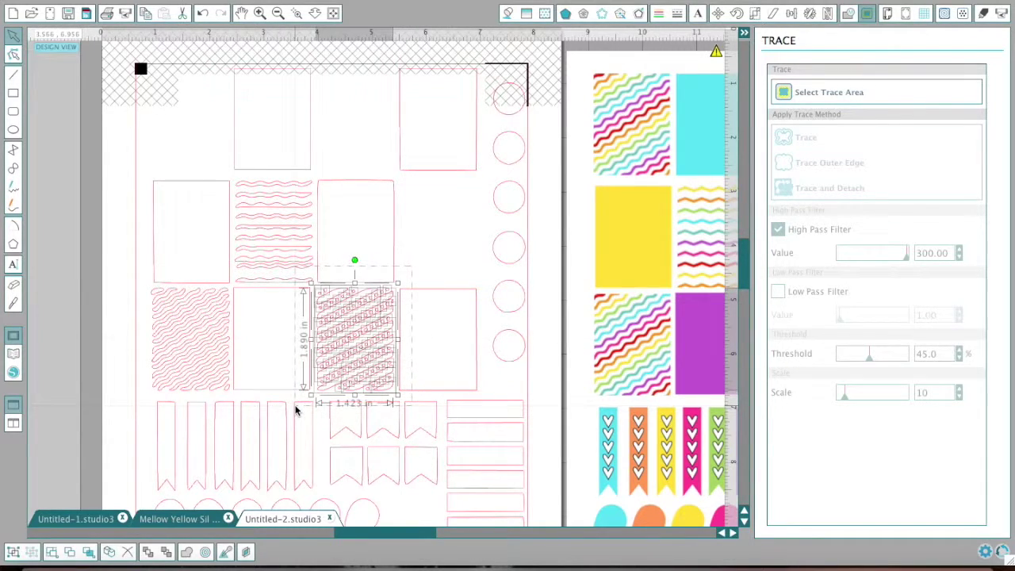
pyautogui.press('Delete')
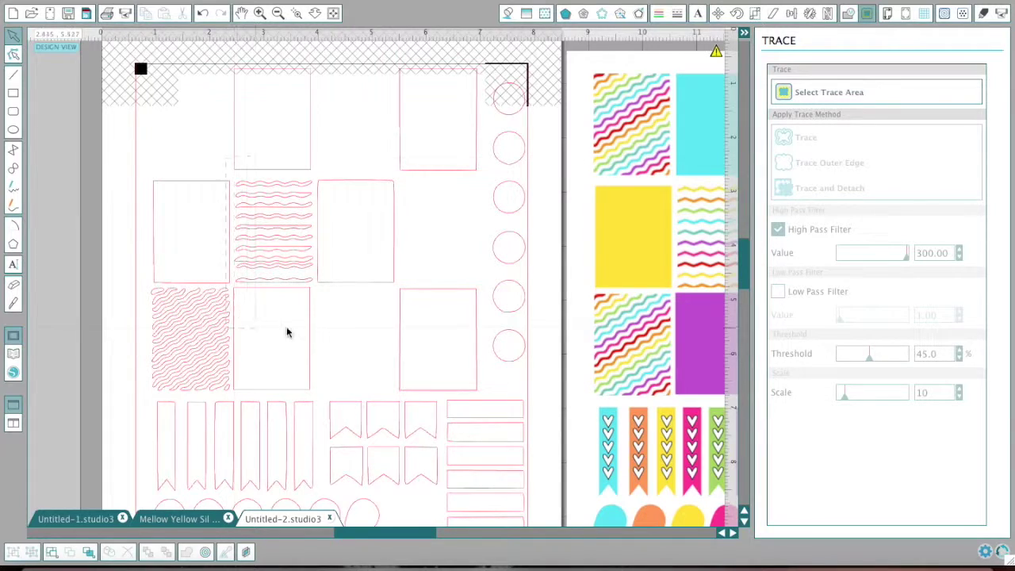
pyautogui.moveTo(287, 333); pyautogui.dragTo(343, 330)
pyautogui.press('Delete')
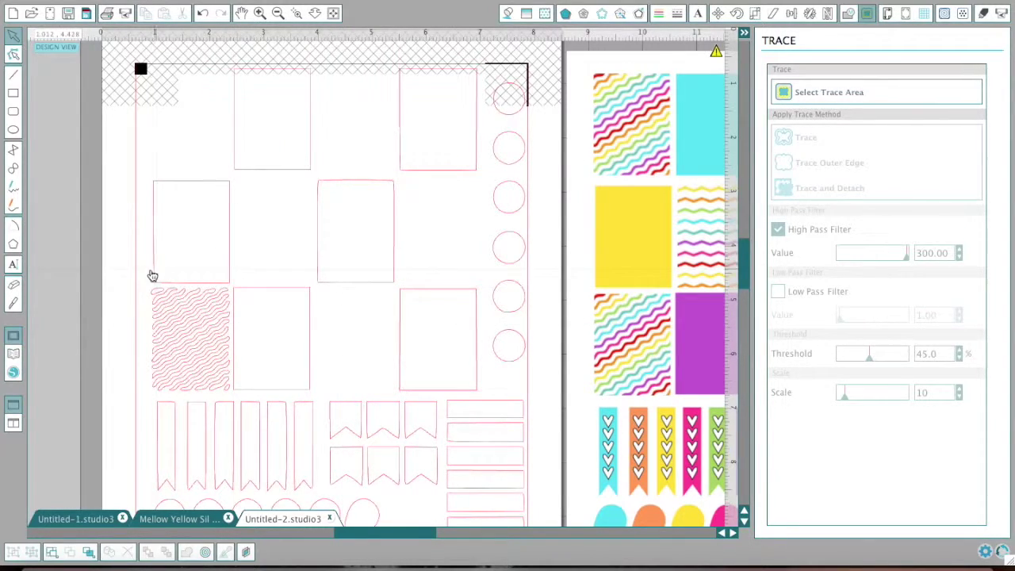
pyautogui.moveTo(132, 269)
pyautogui.mouseDown()
pyautogui.moveTo(229, 415)
pyautogui.moveTo(244, 418)
pyautogui.mouseUp()
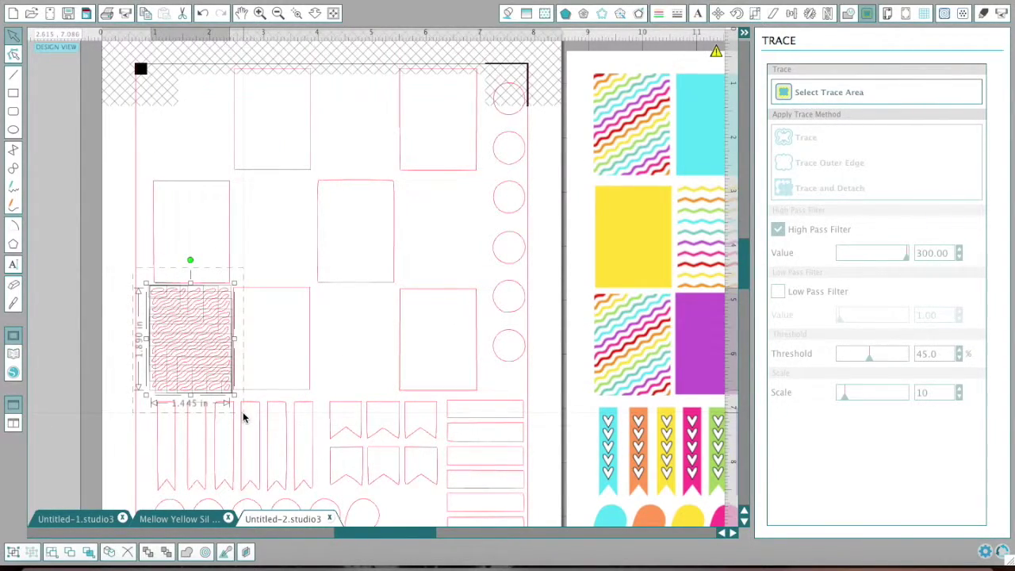
pyautogui.press('Delete')
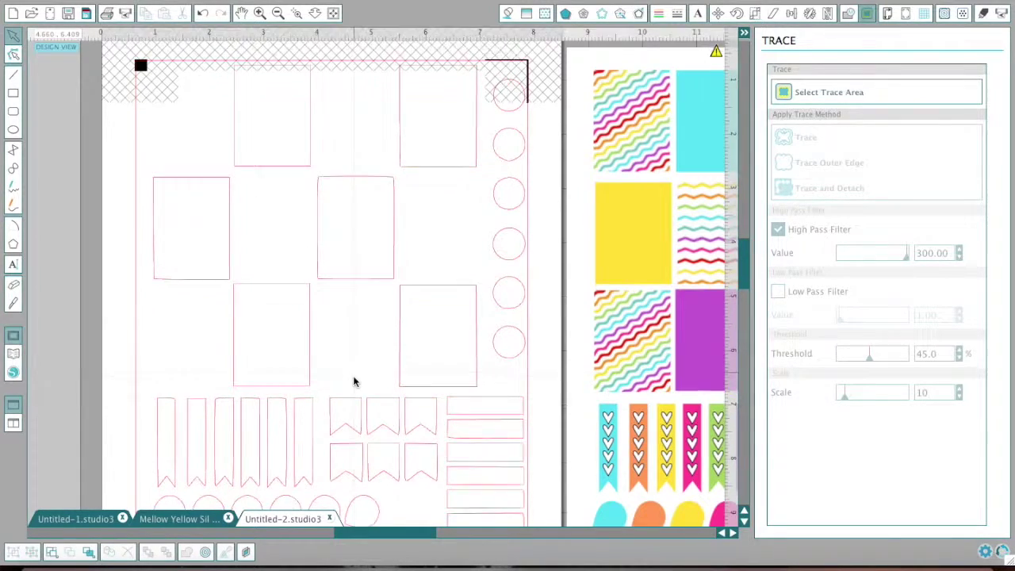
pyautogui.scroll(-3, 354, 381)
pyautogui.scroll(-1, 354, 382)
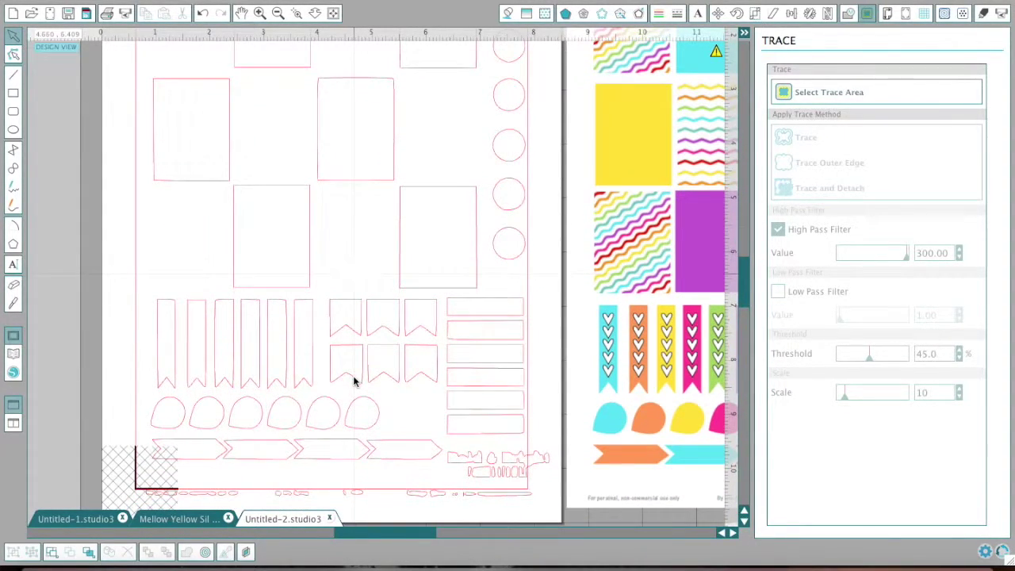
pyautogui.scroll(-4, 149, 449)
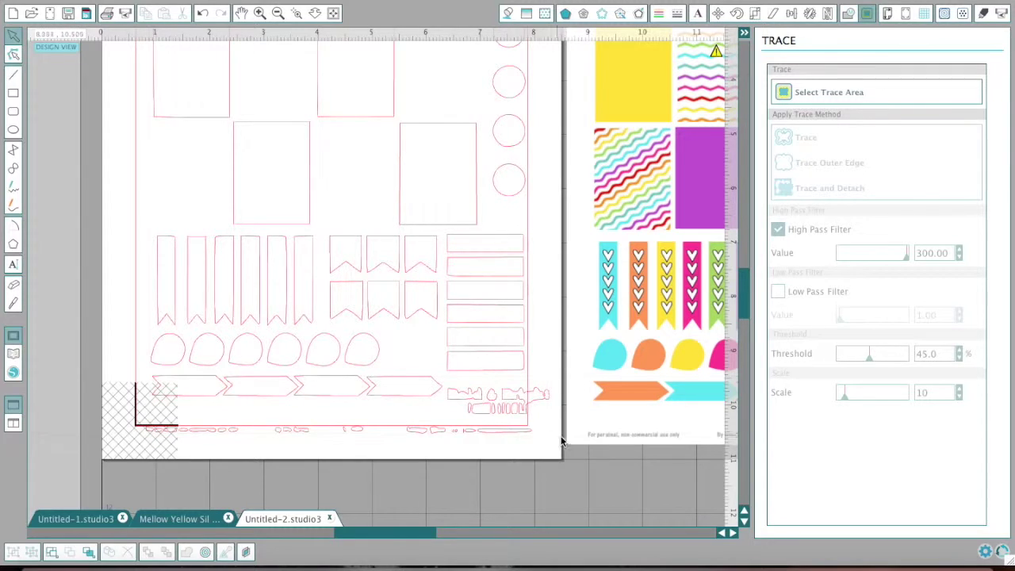
pyautogui.hscroll(10, 561, 441)
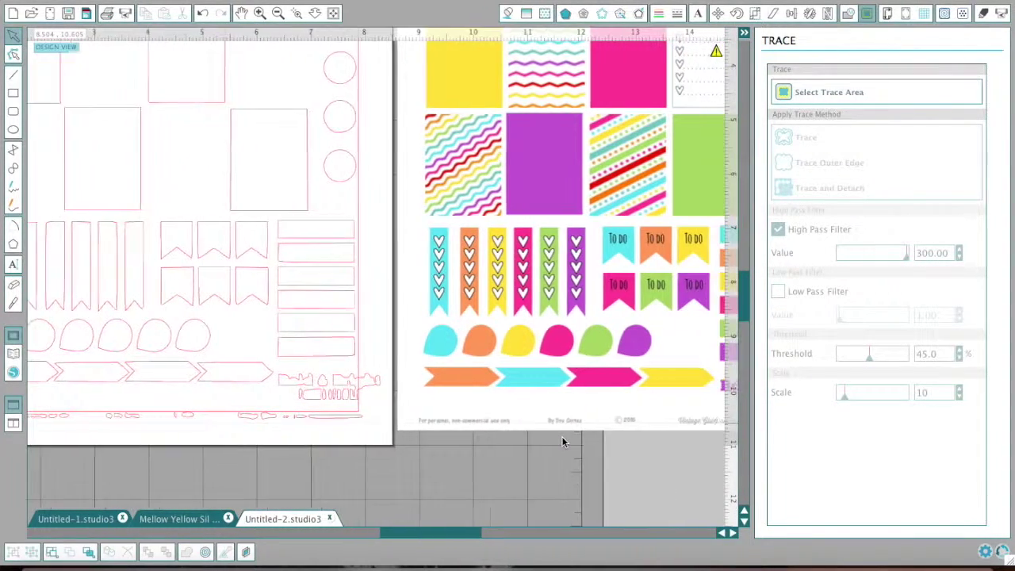
pyautogui.hscroll(6, 562, 439)
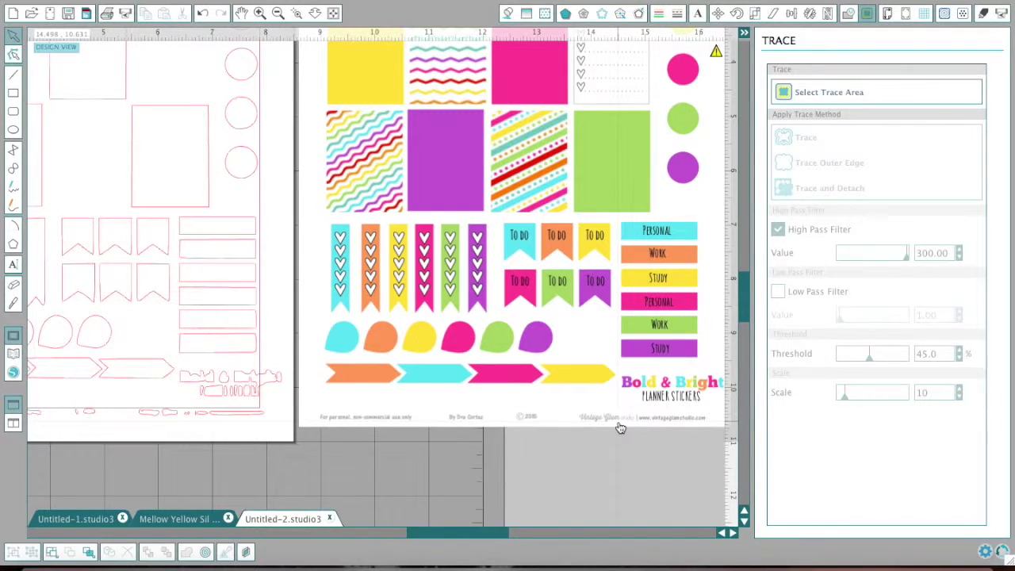
# Step: Delete the stray traced footer-text and logo fragments along the bottom of the cut page
pyautogui.hscroll(-12, 620, 428)
pyautogui.scroll(-2, 620, 428)
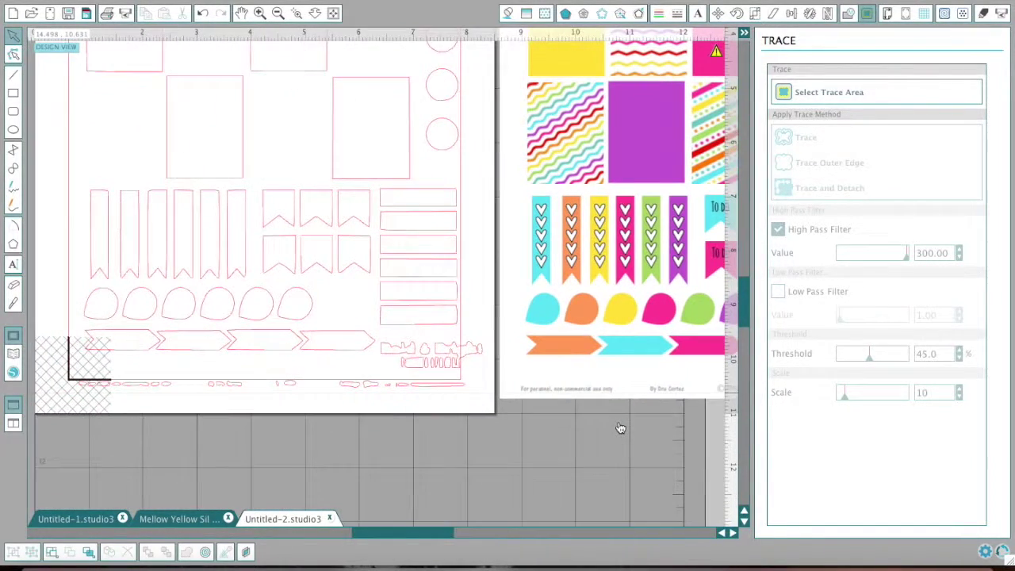
pyautogui.hscroll(-4, 620, 428)
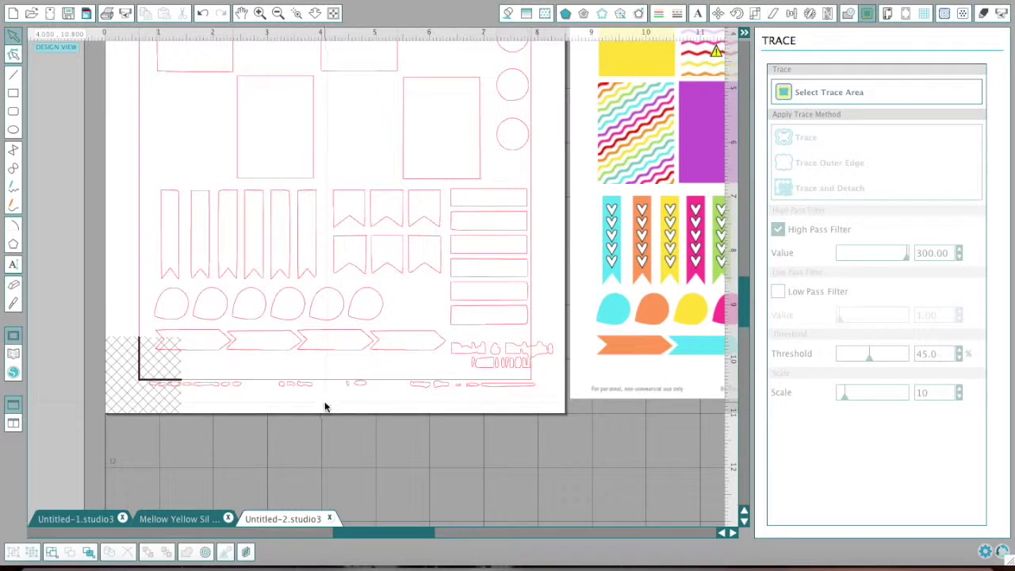
pyautogui.moveTo(73, 352); pyautogui.dragTo(561, 403)
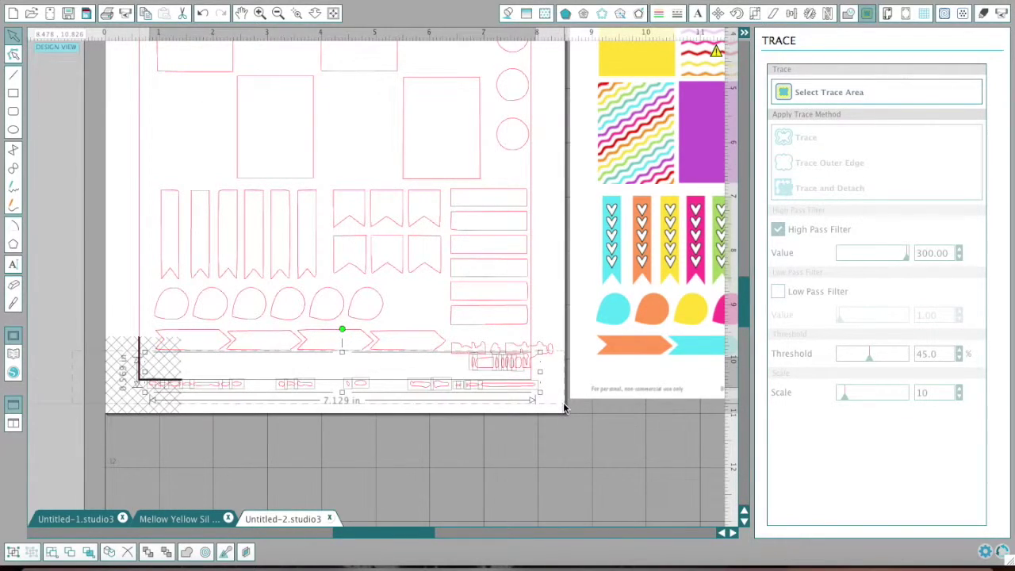
pyautogui.press('Delete')
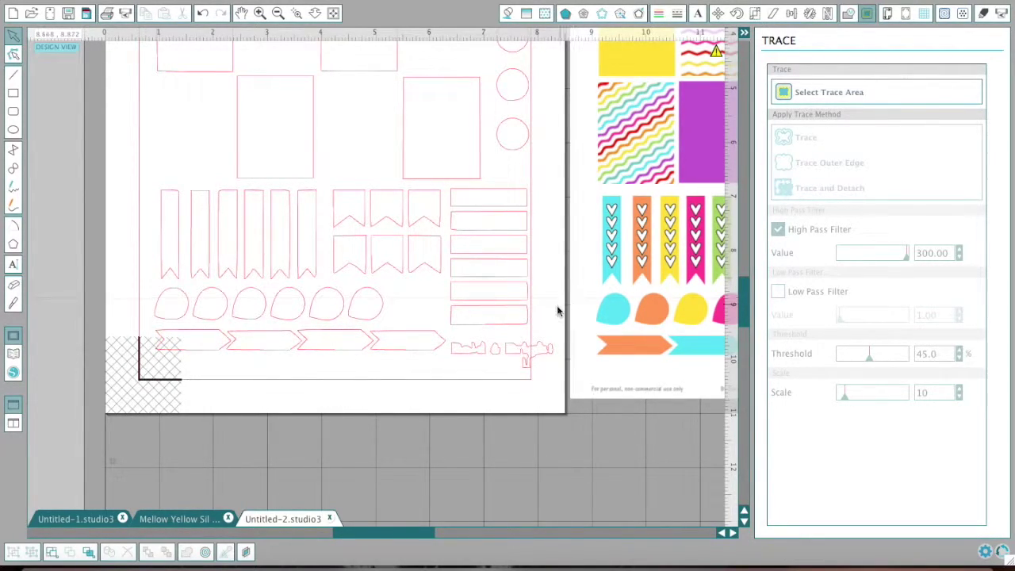
pyautogui.moveTo(557, 379); pyautogui.dragTo(444, 331)
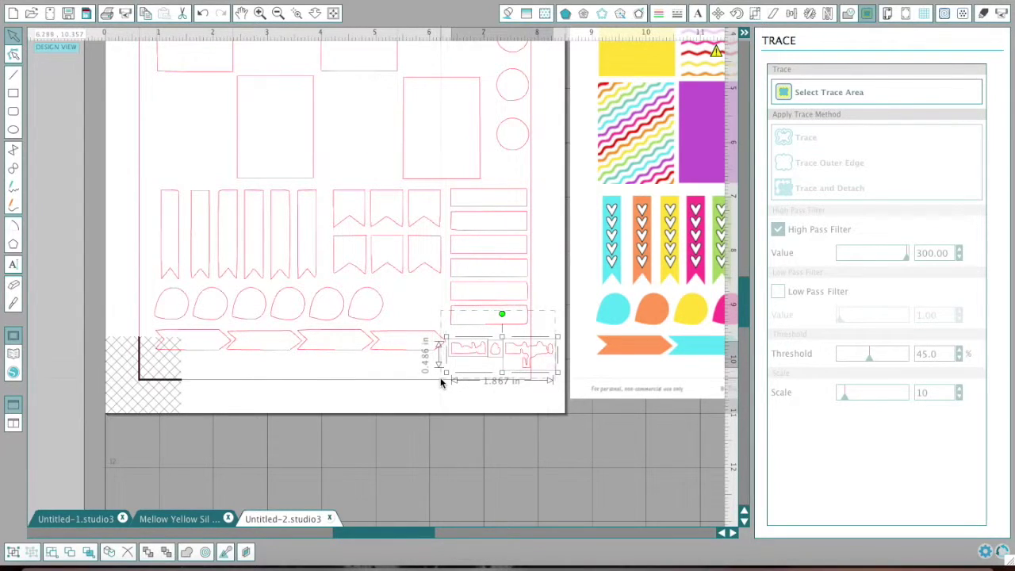
pyautogui.press('Delete')
pyautogui.scroll(6, 442, 384)
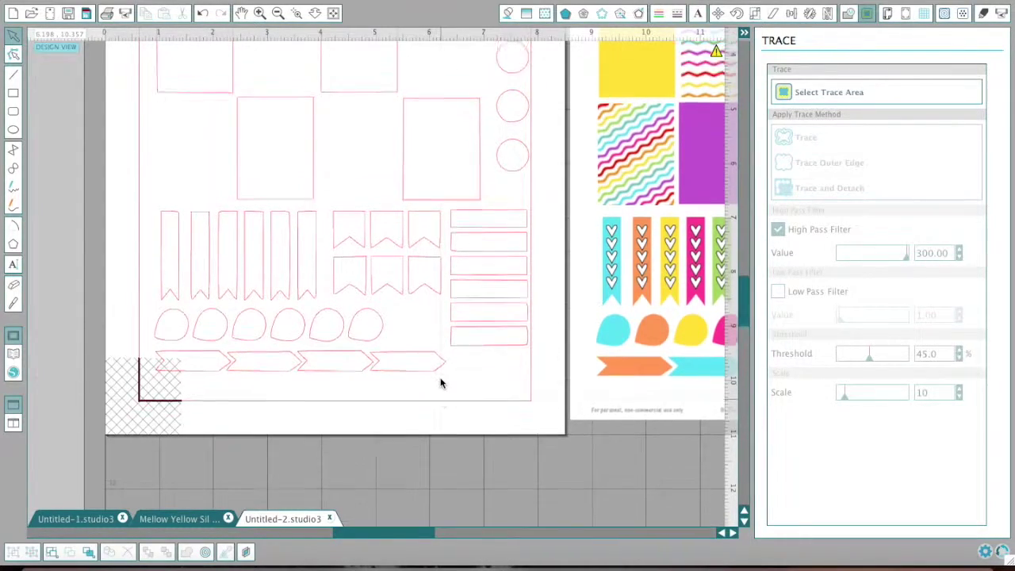
pyautogui.hscroll(10, 442, 384)
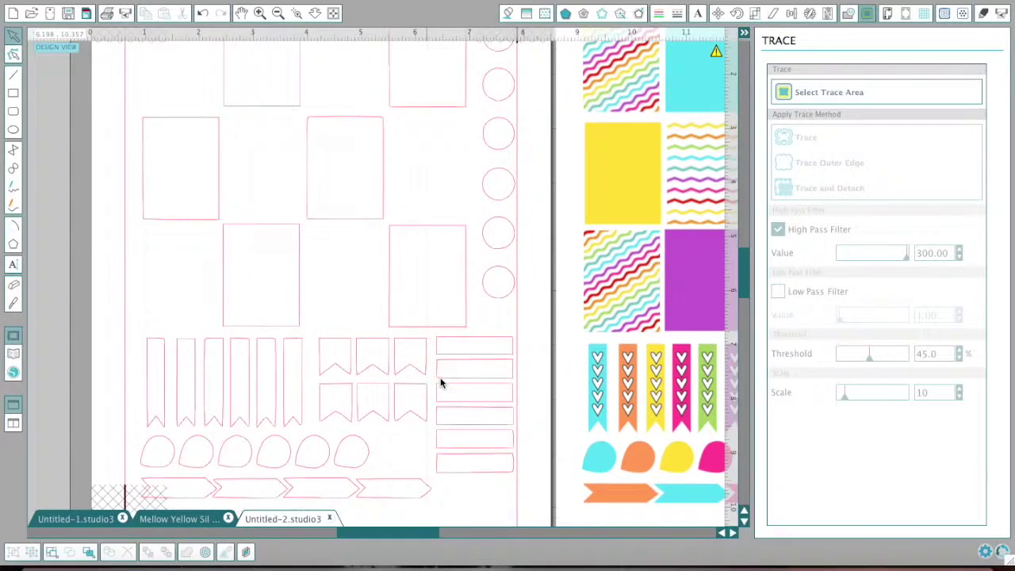
pyautogui.hscroll(-6, 442, 383)
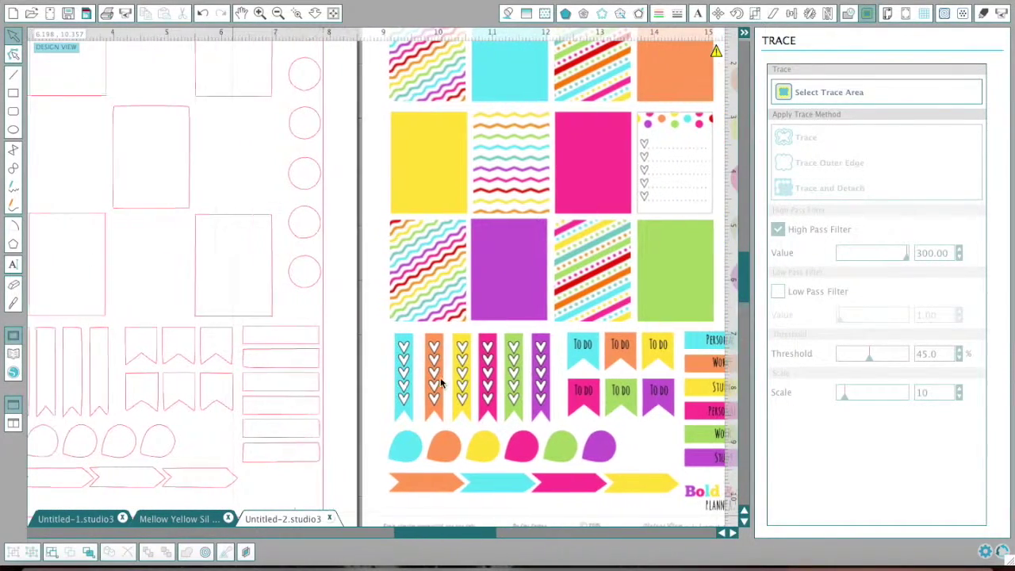
pyautogui.scroll(3, 441, 383)
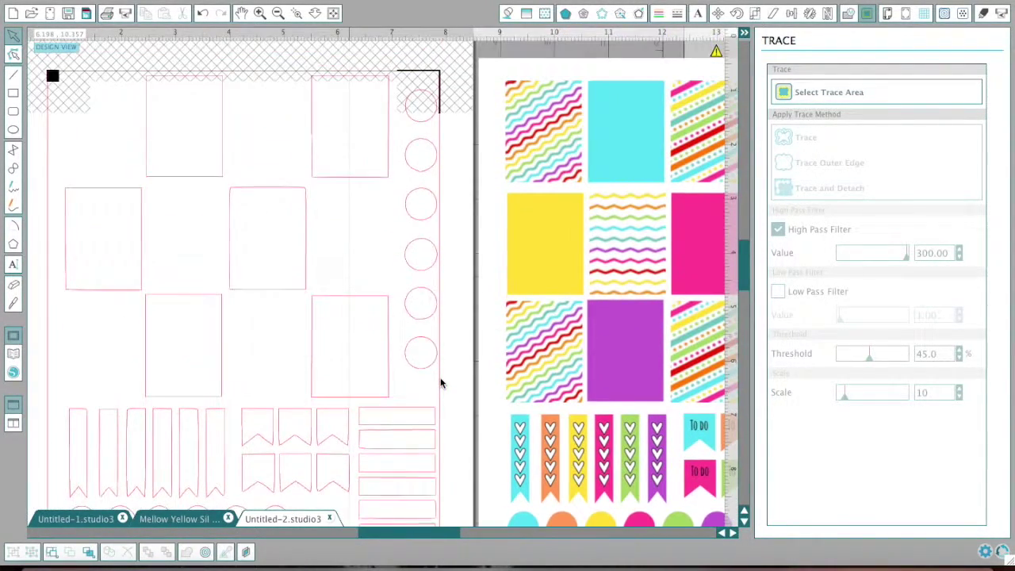
pyautogui.scroll(1, 442, 384)
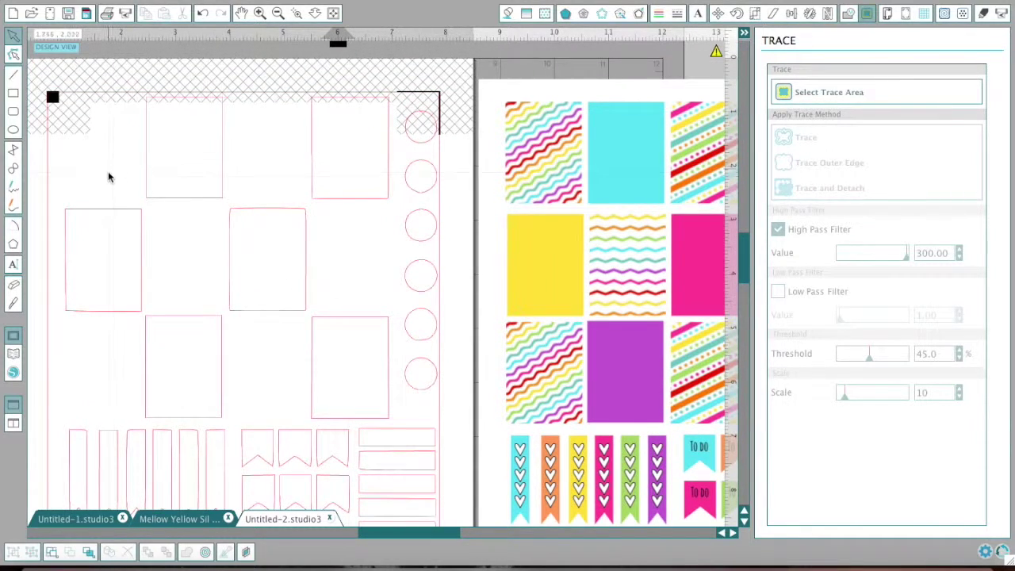
# Step: Duplicate the top-row rectangle and fill the empty top-left slot with a copy
pyautogui.click(168, 199)
pyautogui.rightClick(167, 201)
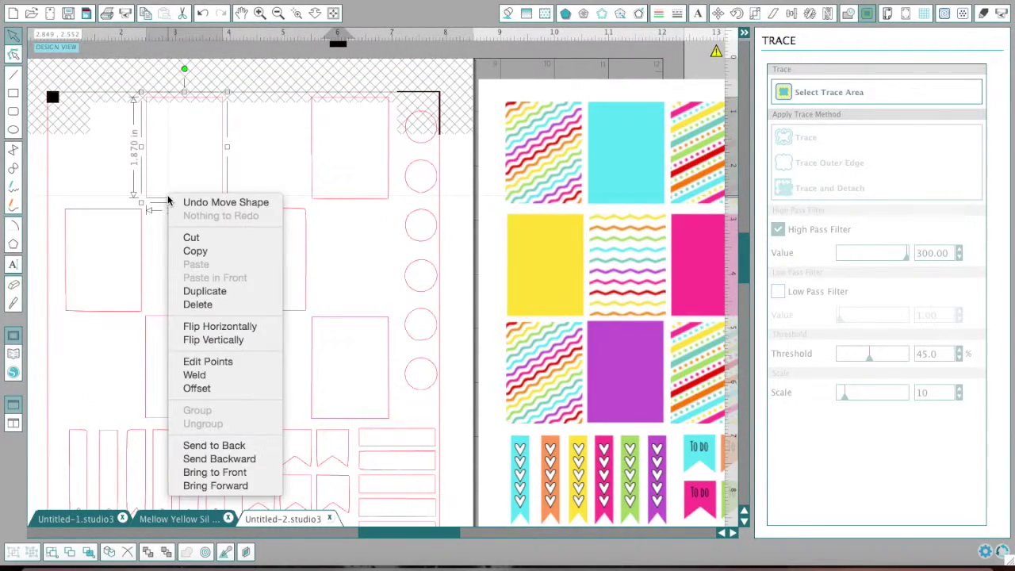
pyautogui.click(203, 292)
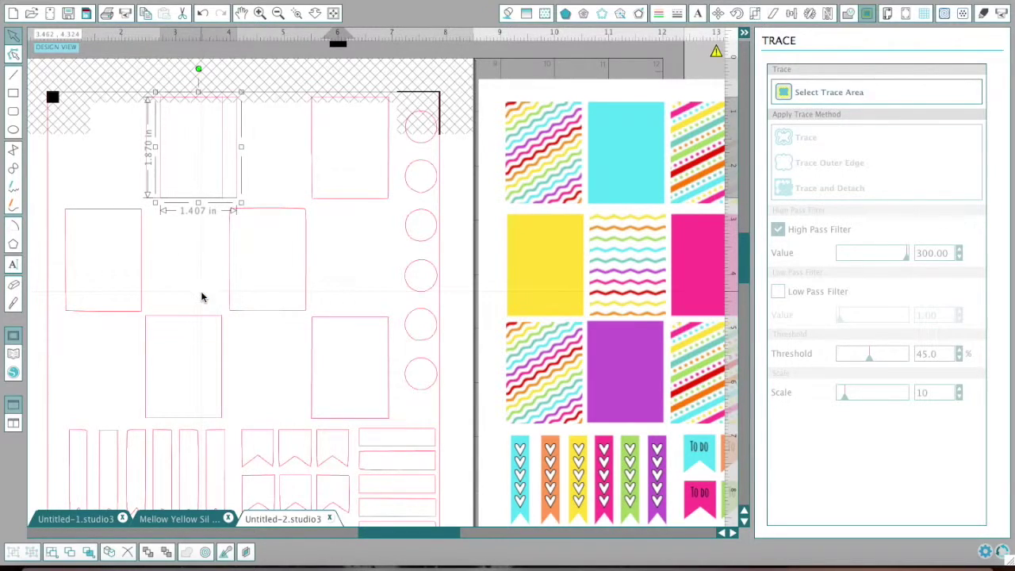
pyautogui.rightClick(226, 200)
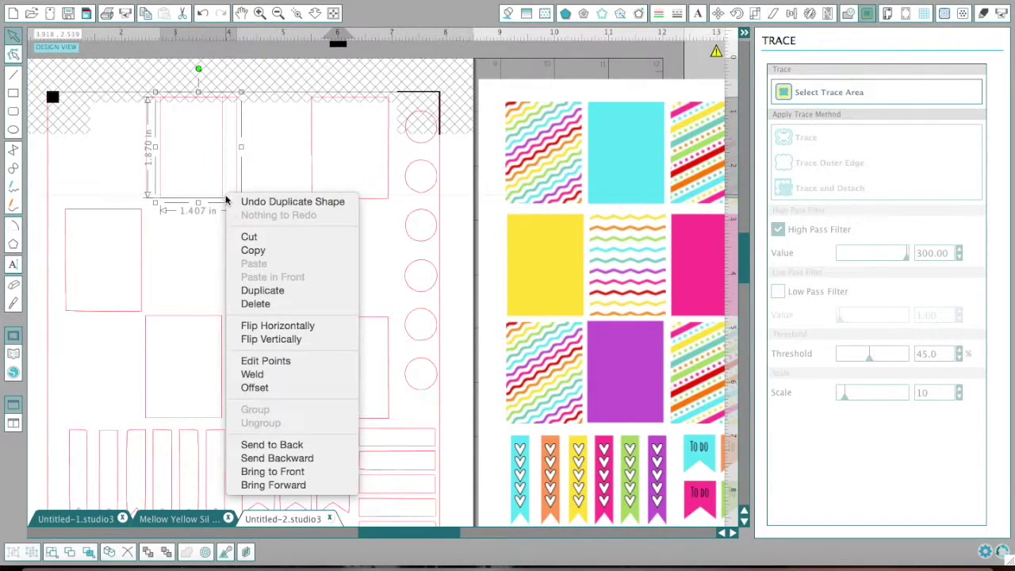
pyautogui.click(280, 292)
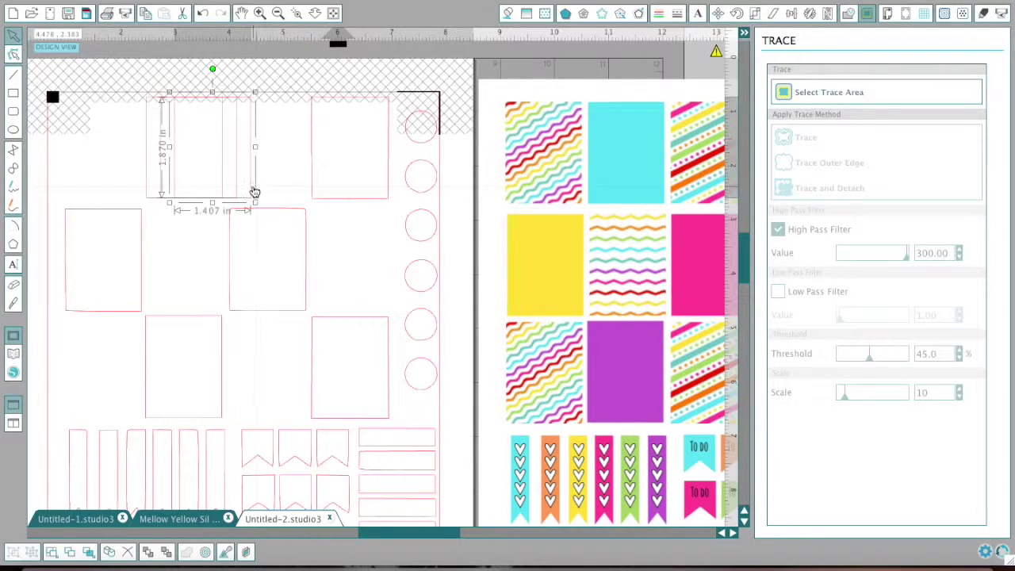
pyautogui.moveTo(252, 191); pyautogui.dragTo(303, 192)
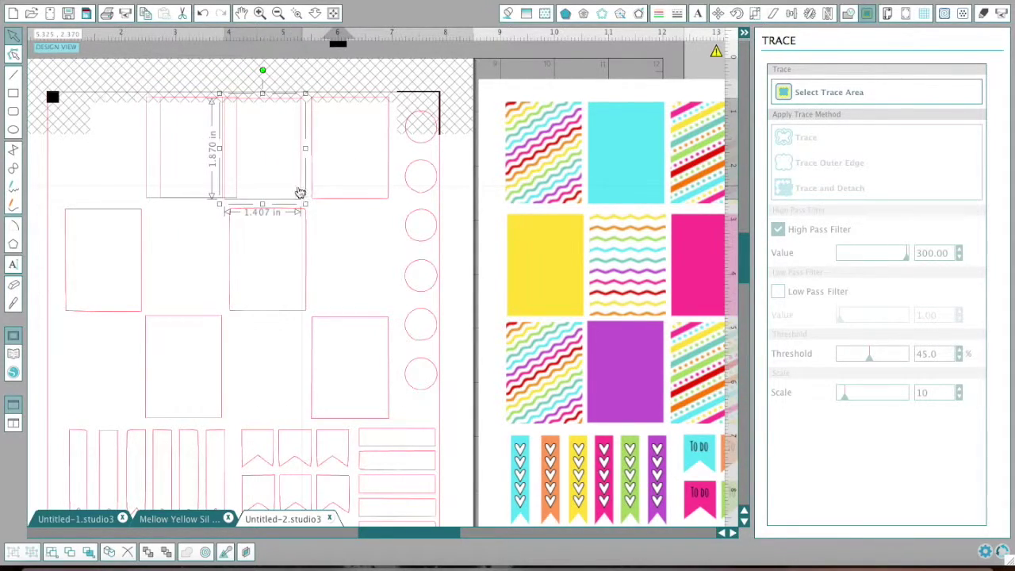
pyautogui.moveTo(162, 179); pyautogui.dragTo(68, 181)
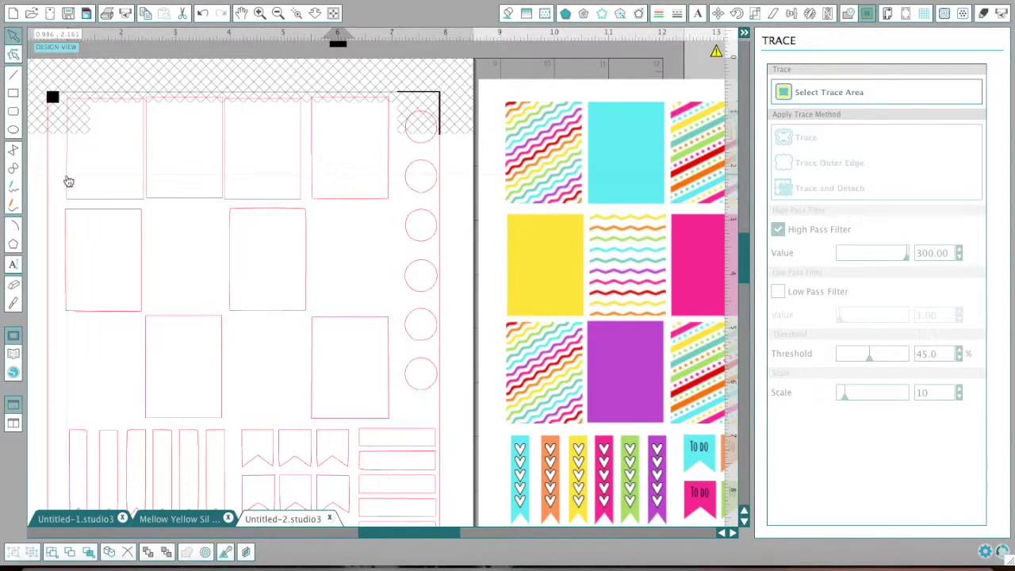
# Step: Duplicate rectangles into the empty middle-row slot and the middle row's right slot, undoing one misplaced move
pyautogui.click(161, 201)
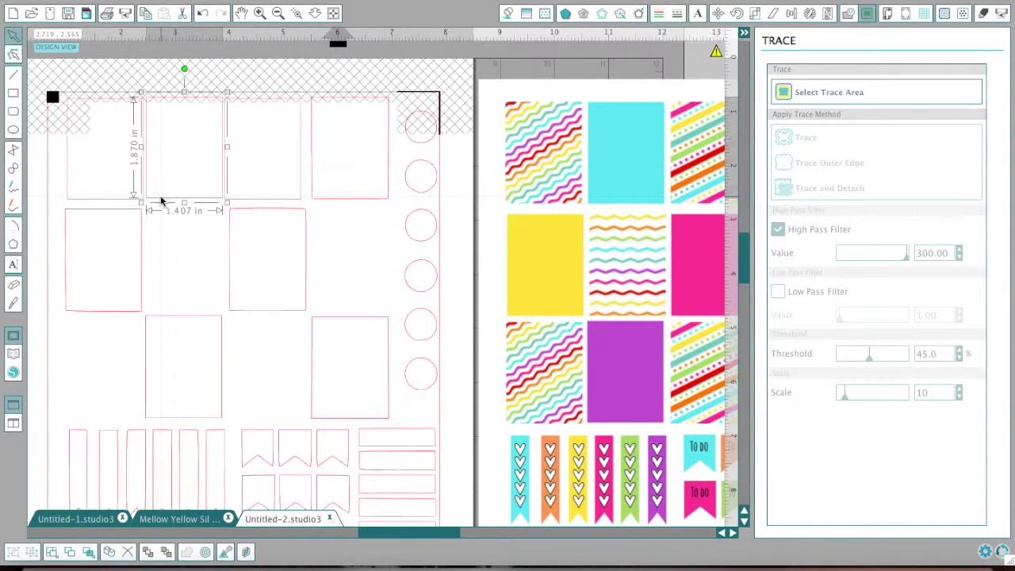
pyautogui.rightClick(177, 202)
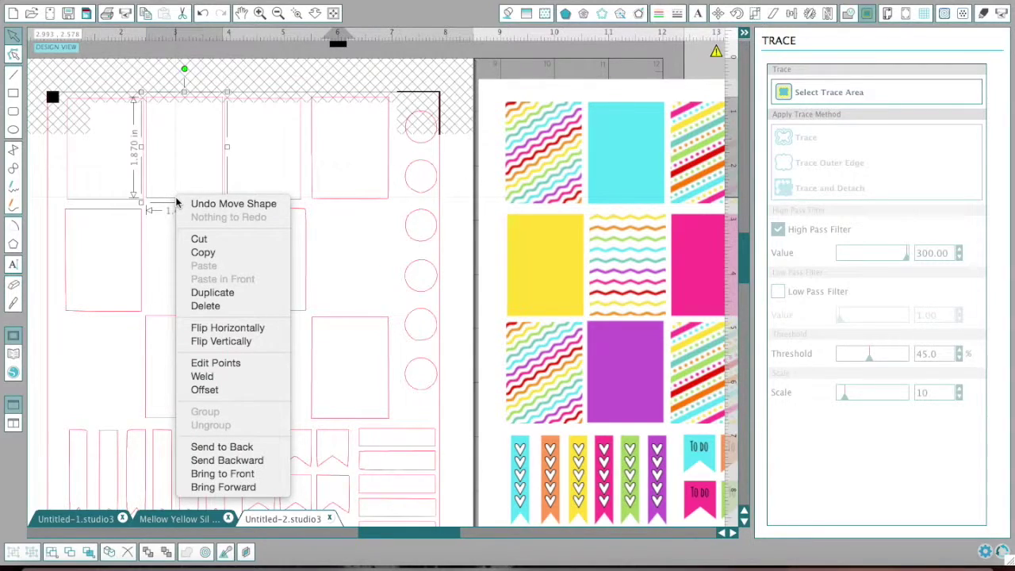
pyautogui.click(227, 293)
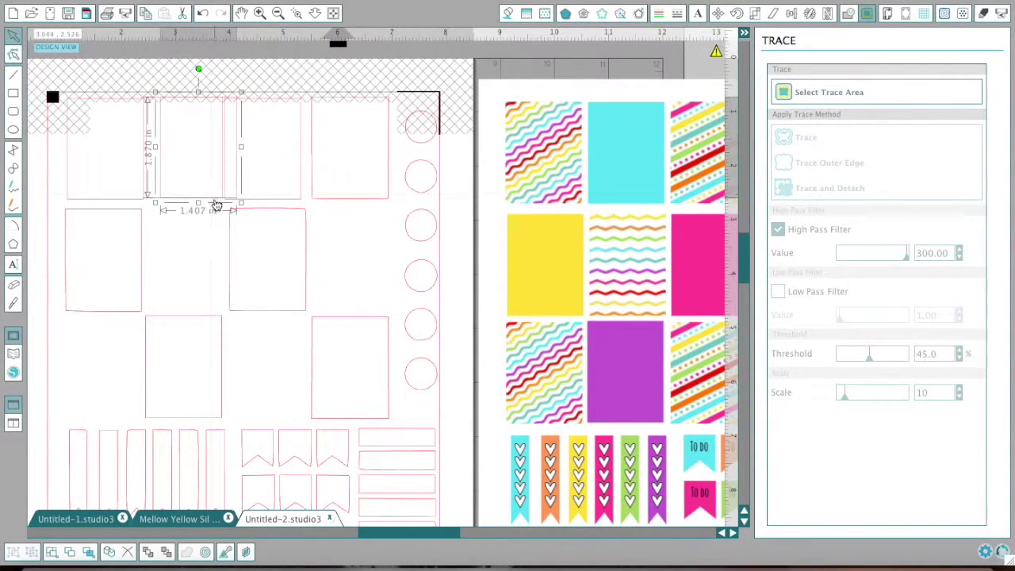
pyautogui.moveTo(227, 204); pyautogui.dragTo(211, 313)
pyautogui.rightClick(211, 312)
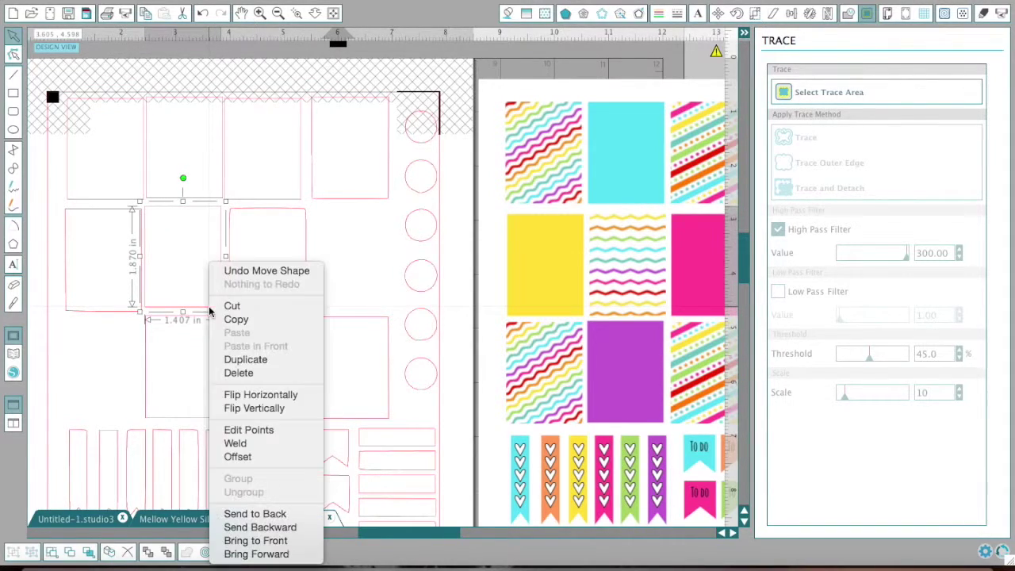
pyautogui.click(245, 361)
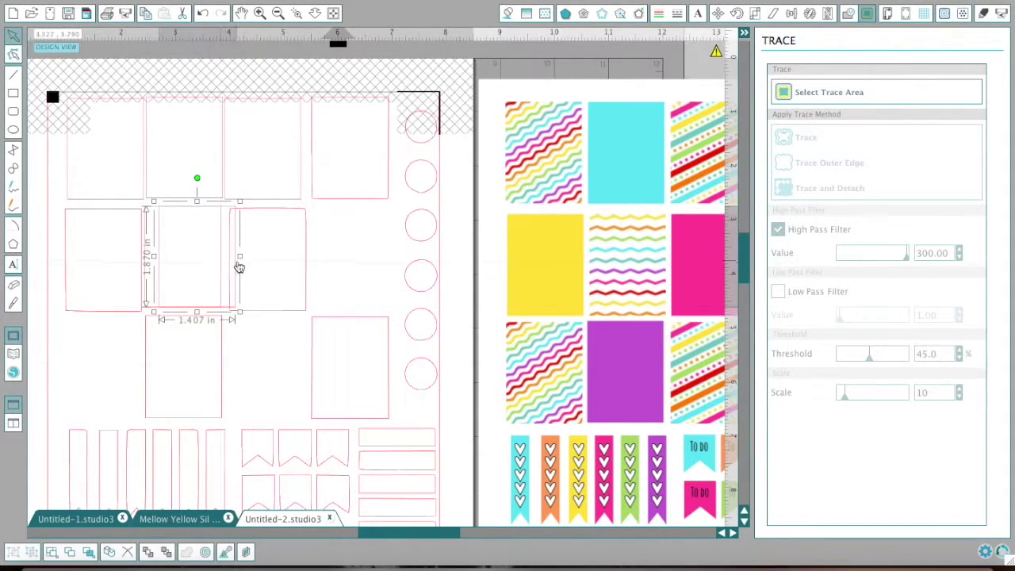
pyautogui.moveTo(230, 311); pyautogui.dragTo(254, 301)
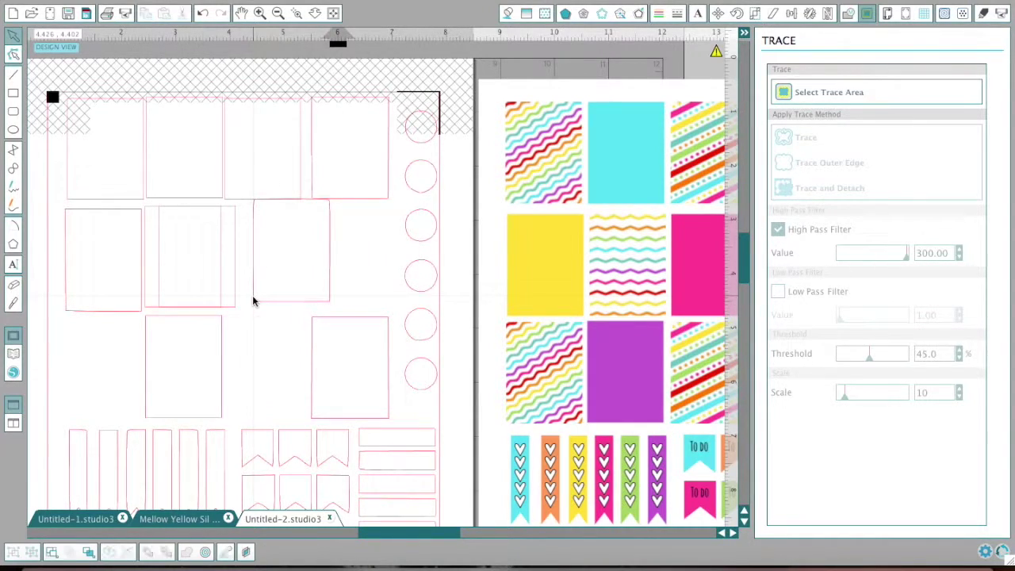
pyautogui.click(202, 13)
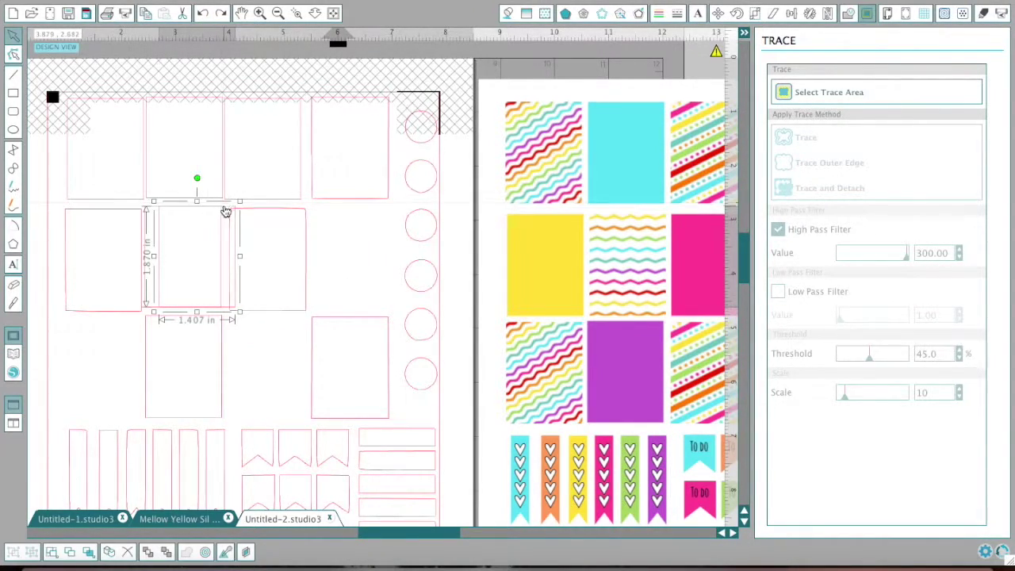
pyautogui.moveTo(227, 214); pyautogui.dragTo(377, 215)
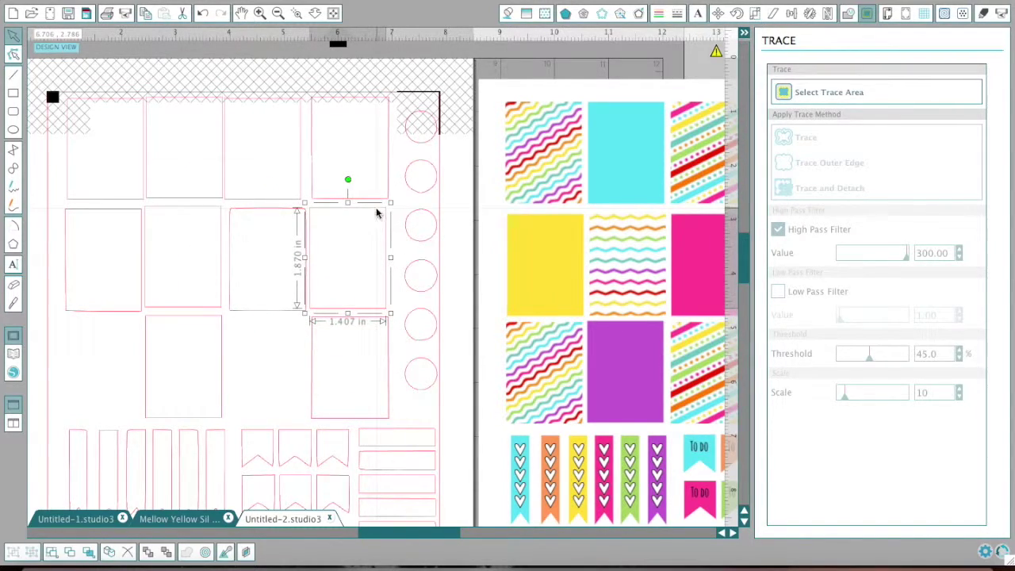
# Step: Duplicate rectangles into the empty bottom-row slot and the bottom-left slot
pyautogui.rightClick(276, 312)
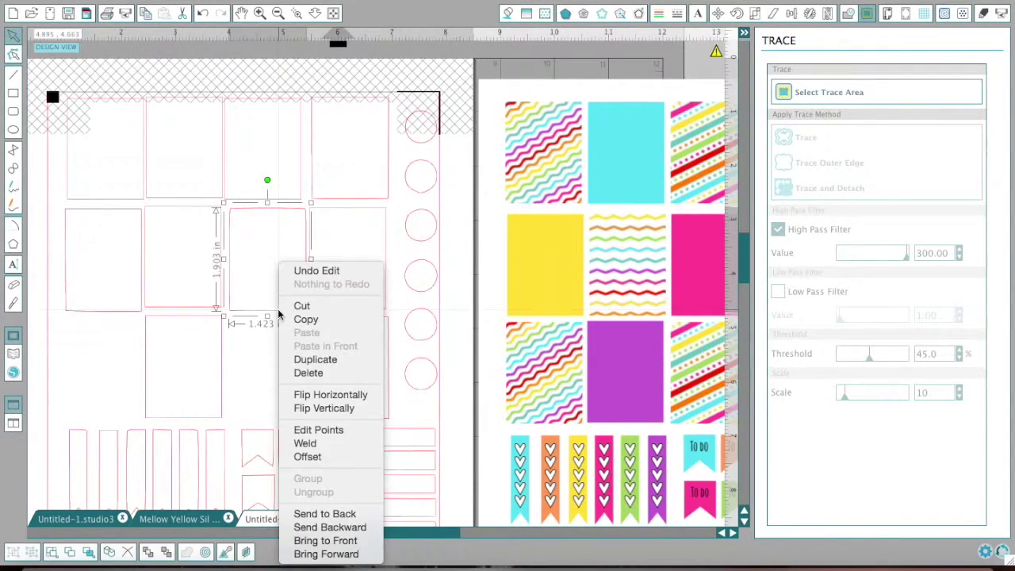
pyautogui.click(316, 359)
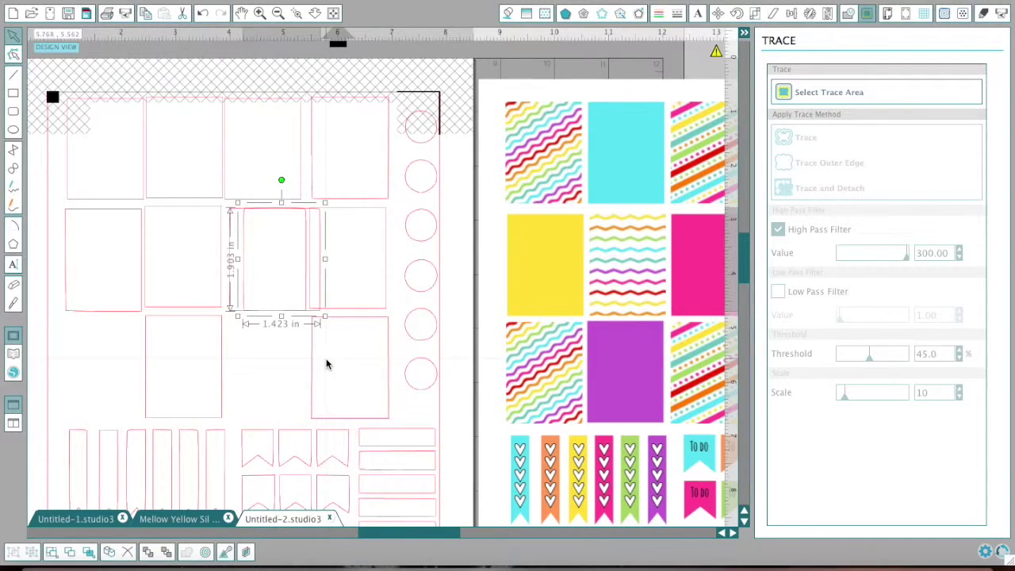
pyautogui.moveTo(314, 315); pyautogui.dragTo(294, 421)
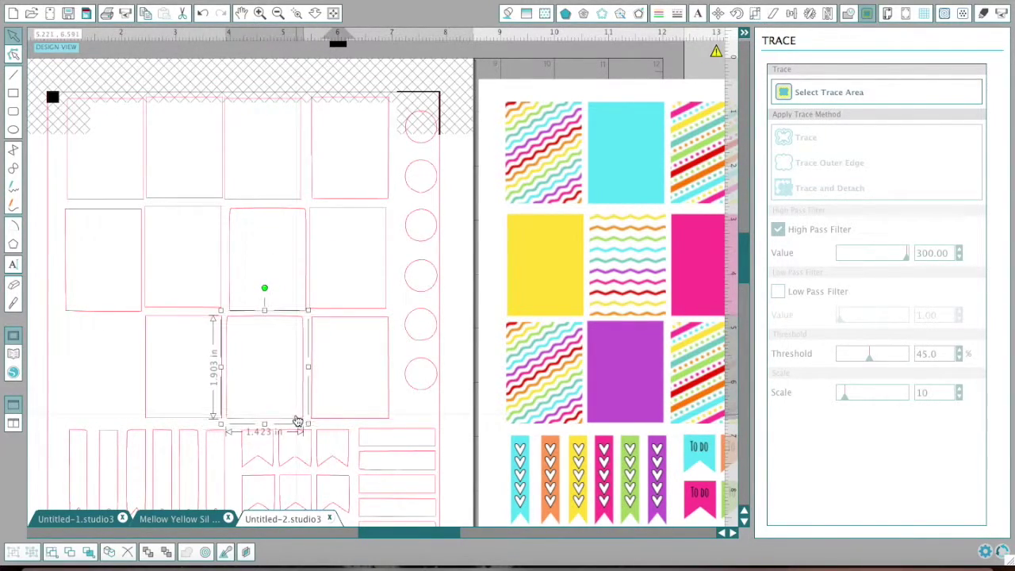
pyautogui.click(311, 319)
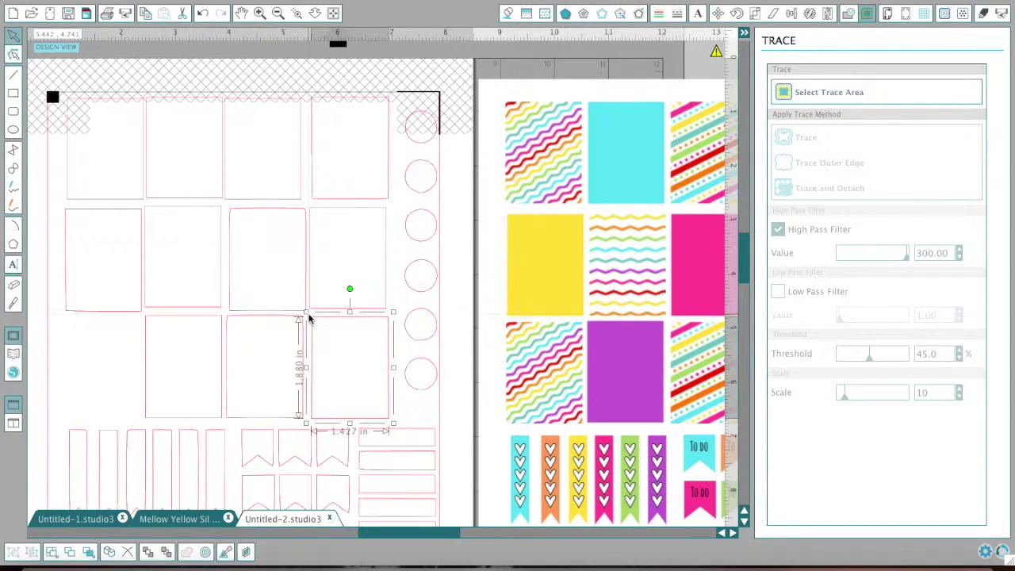
pyautogui.rightClick(334, 356)
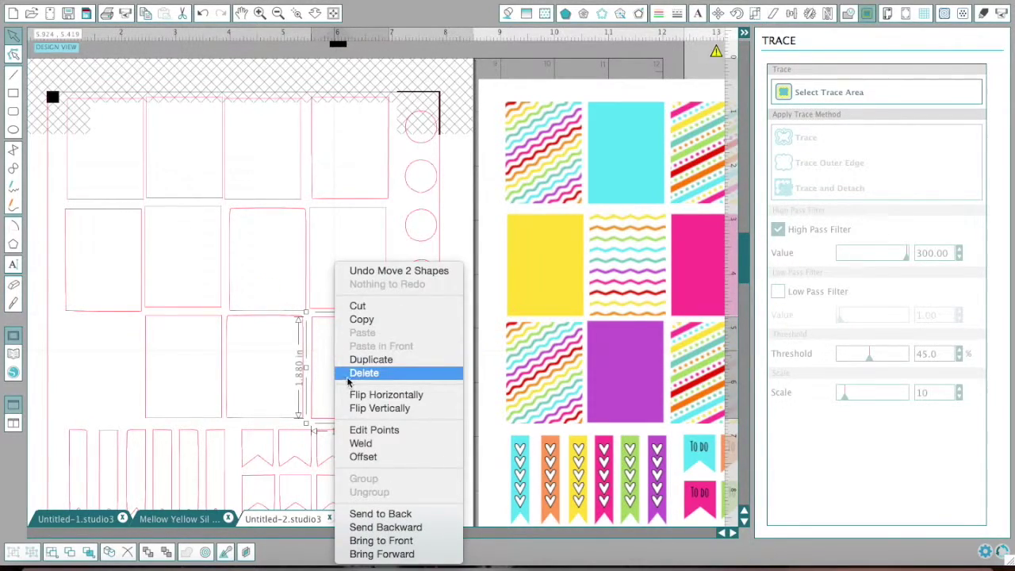
pyautogui.click(361, 358)
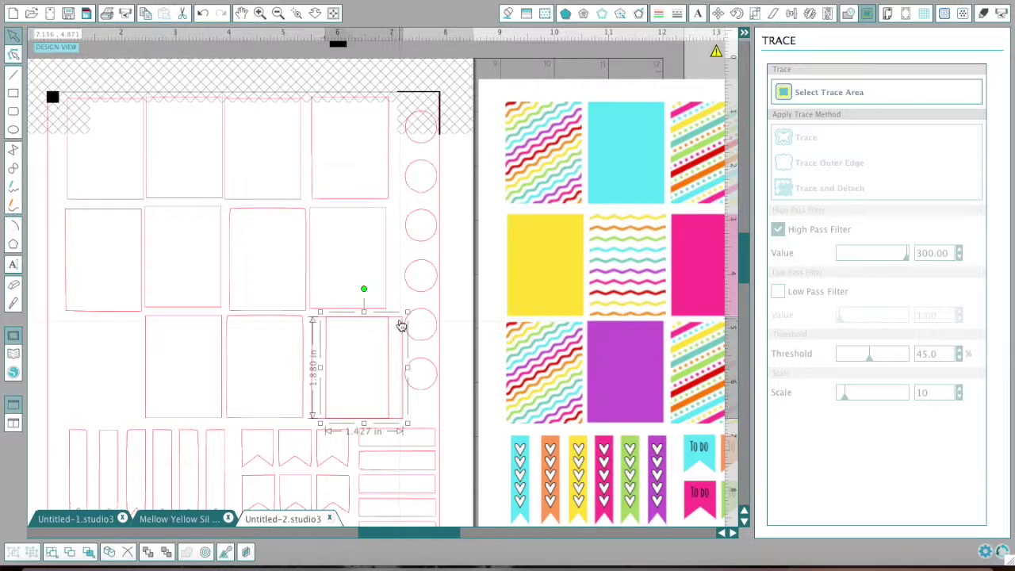
pyautogui.moveTo(401, 326); pyautogui.dragTo(137, 322)
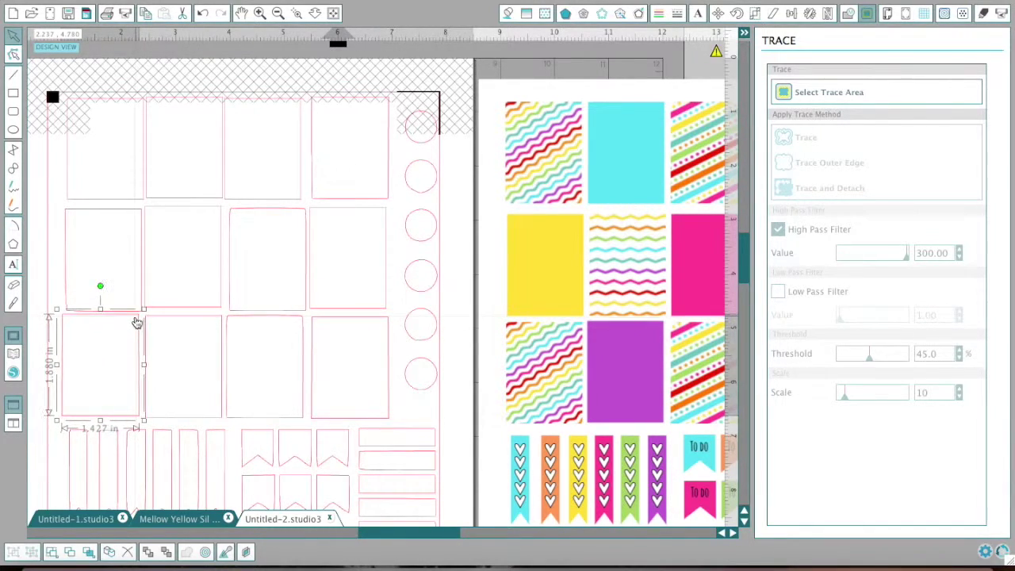
pyautogui.click(572, 165)
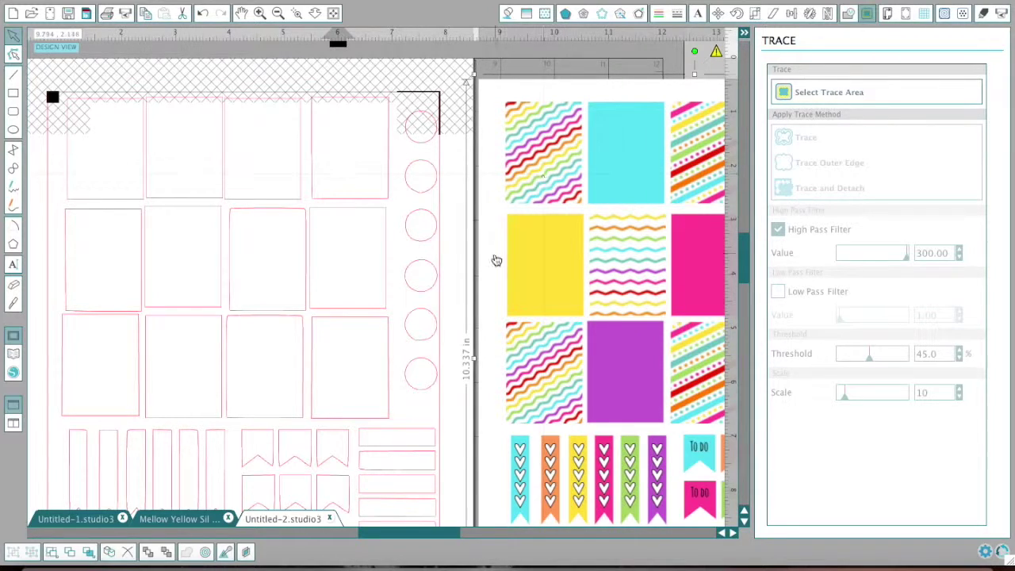
# Step: Send the sticker image to the back and drag it left over the red cut outlines
pyautogui.rightClick(543, 203)
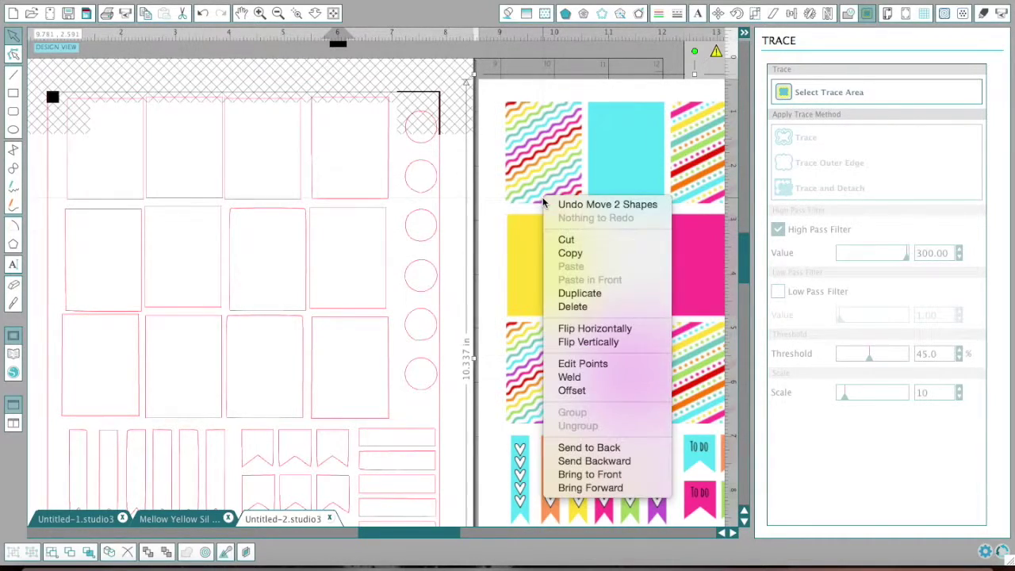
pyautogui.click(581, 448)
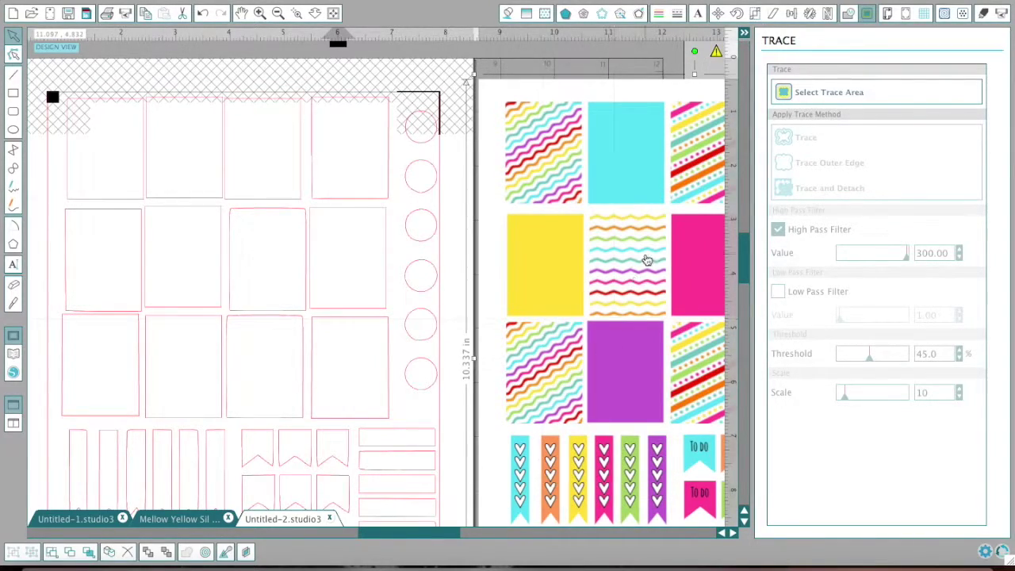
pyautogui.moveTo(648, 261); pyautogui.dragTo(203, 257)
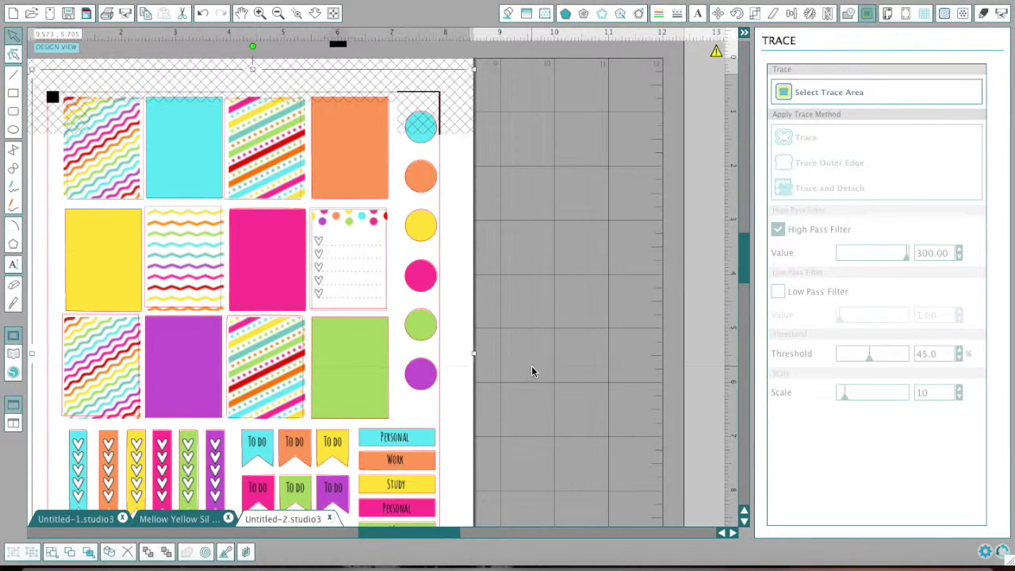
# Step: Zoom in and nudge the diagonal striped sticker image right and down into its cut line
pyautogui.scroll(-3, 532, 371)
pyautogui.scroll(2, 531, 372)
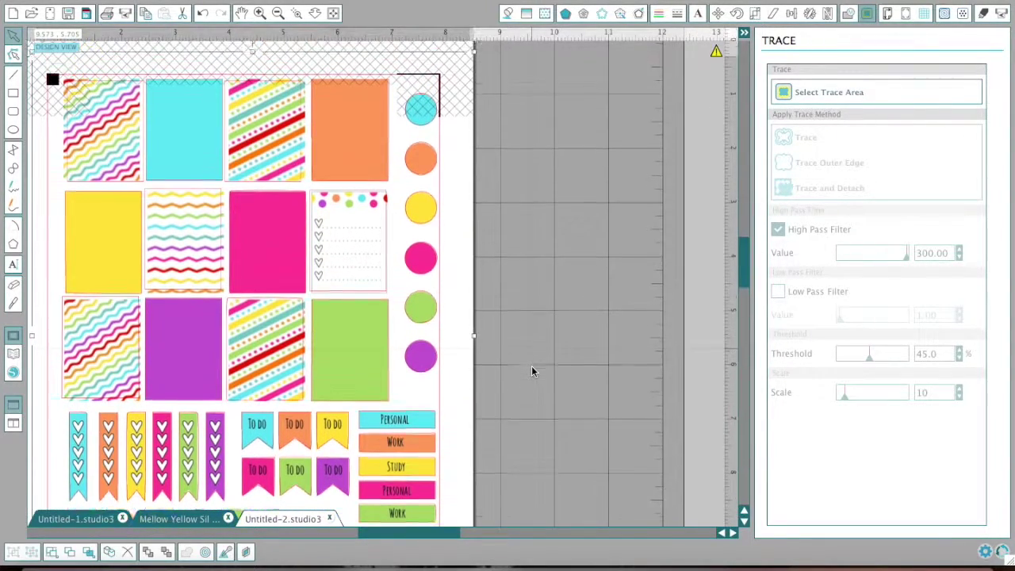
pyautogui.click(259, 13)
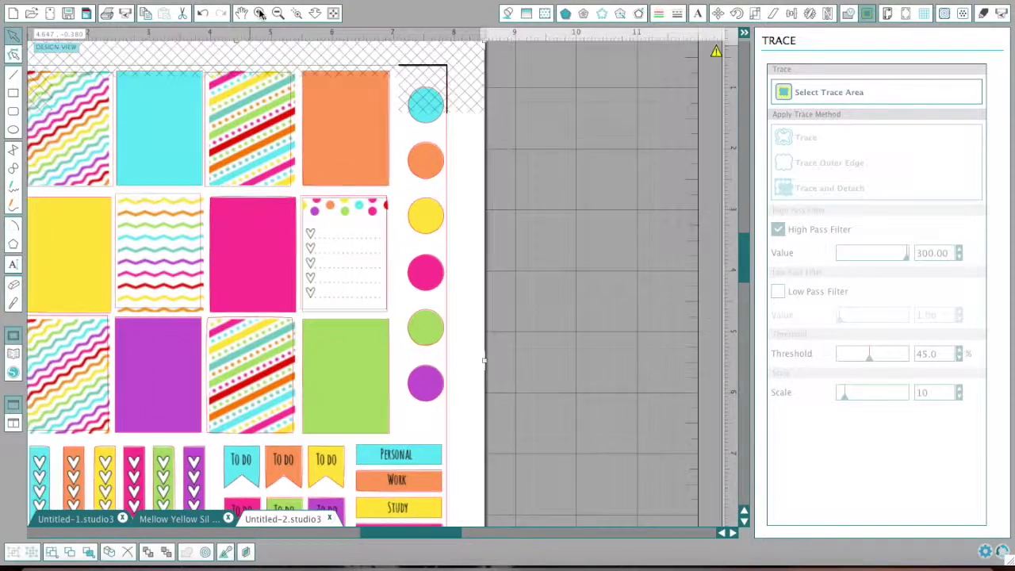
pyautogui.click(260, 13)
pyautogui.click(260, 13)
pyautogui.click(260, 13)
pyautogui.scroll(1, 271, 236)
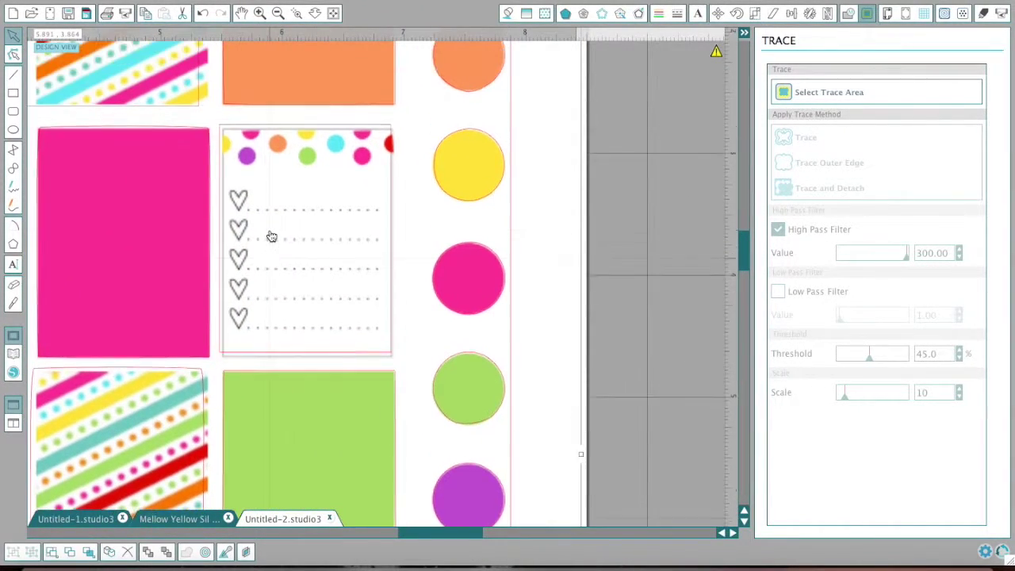
pyautogui.scroll(6, 270, 236)
pyautogui.hscroll(-1, 270, 236)
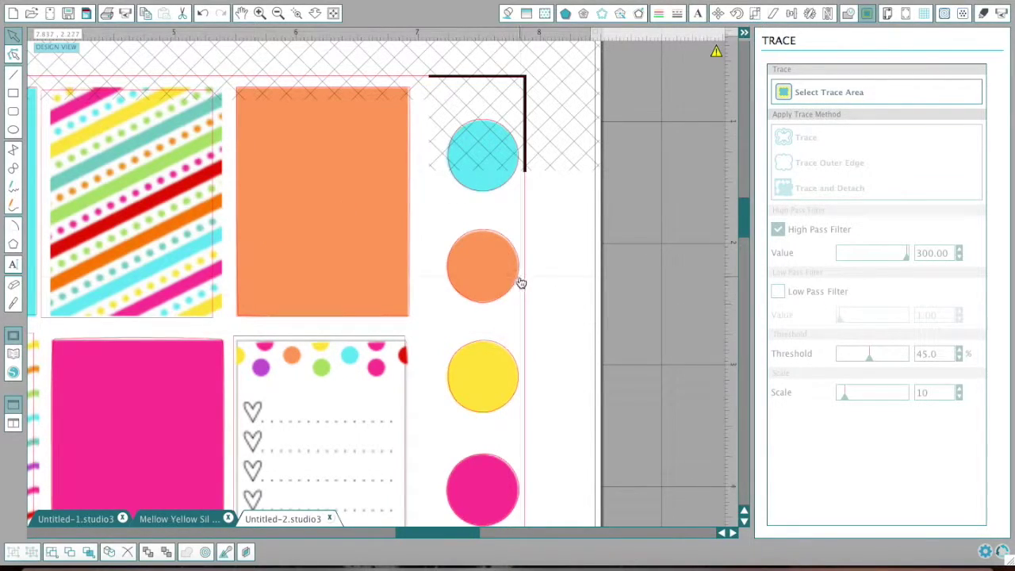
pyautogui.hscroll(-10, 516, 292)
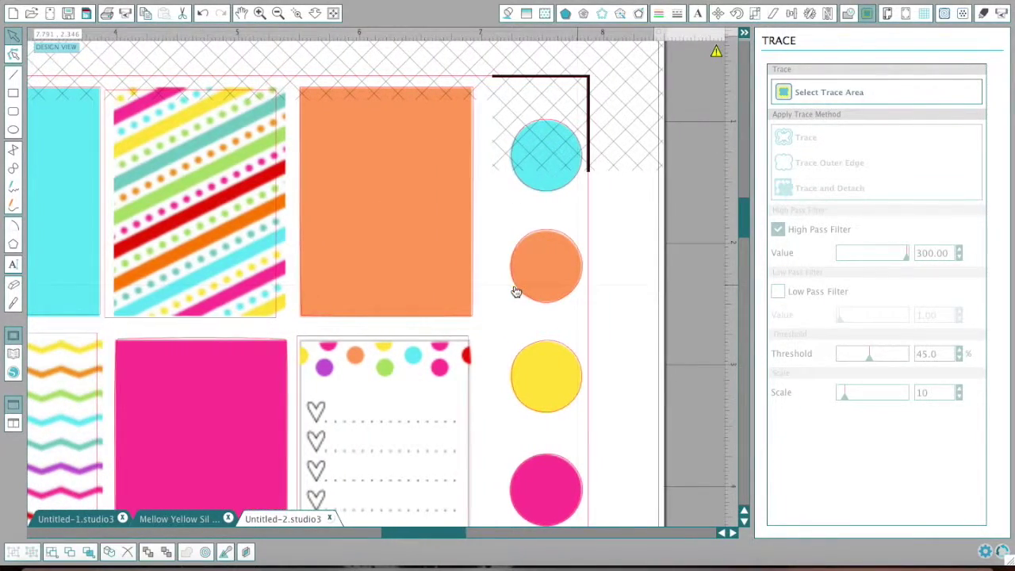
pyautogui.hscroll(-4, 438, 365)
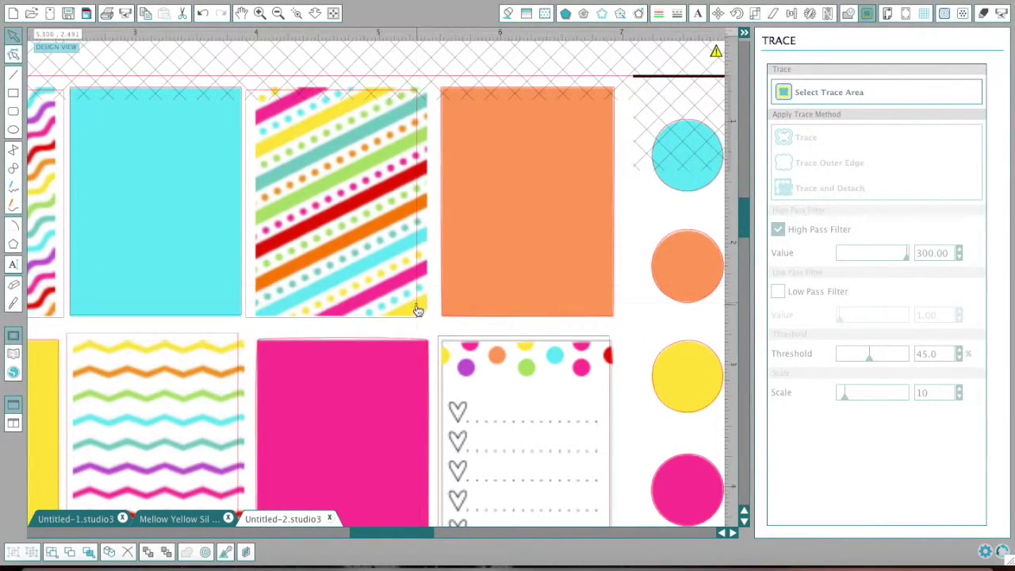
pyautogui.click(418, 310)
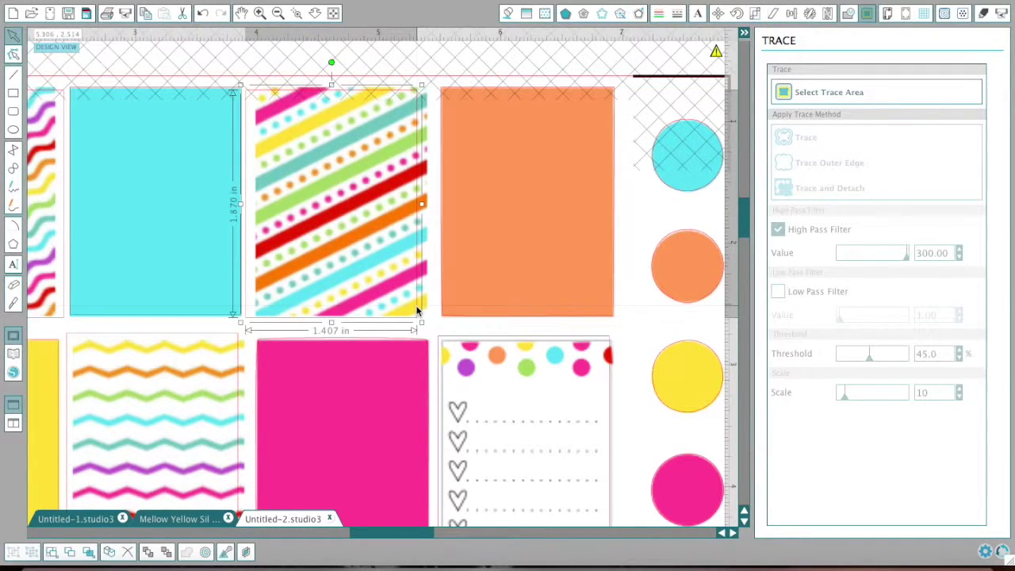
pyautogui.hscroll(3, 417, 310)
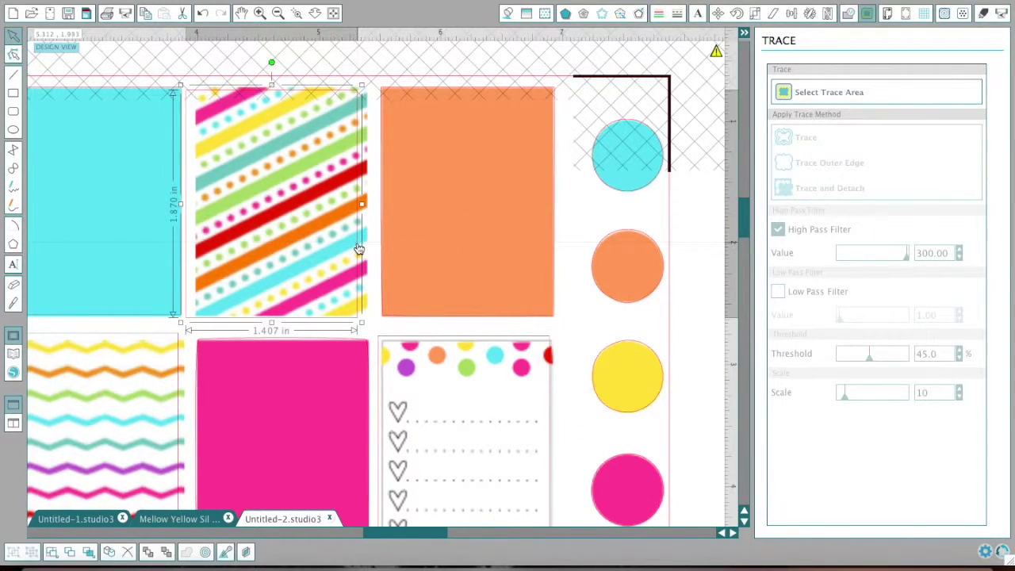
pyautogui.moveTo(358, 249); pyautogui.dragTo(367, 246)
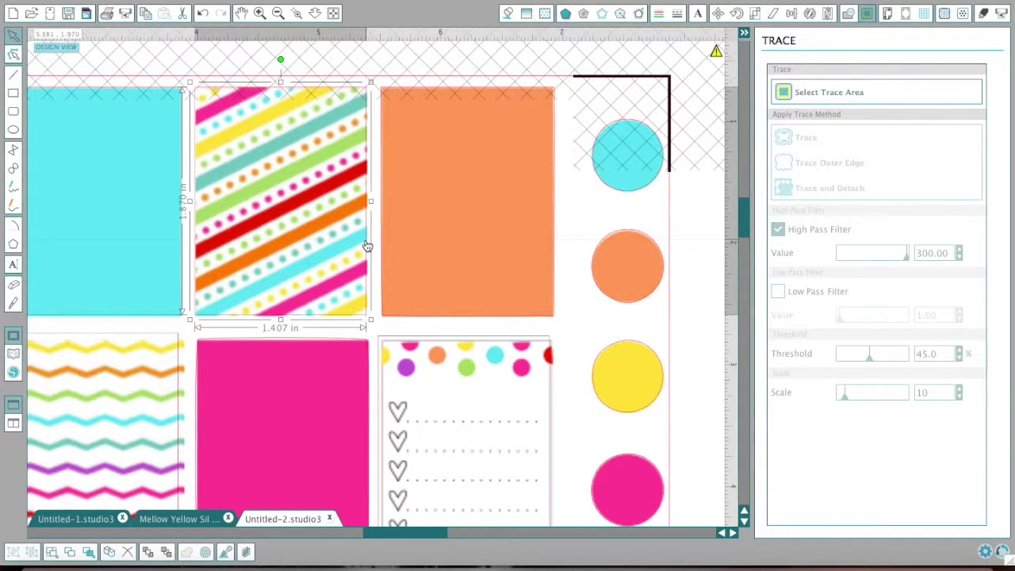
pyautogui.moveTo(367, 246); pyautogui.dragTo(367, 247)
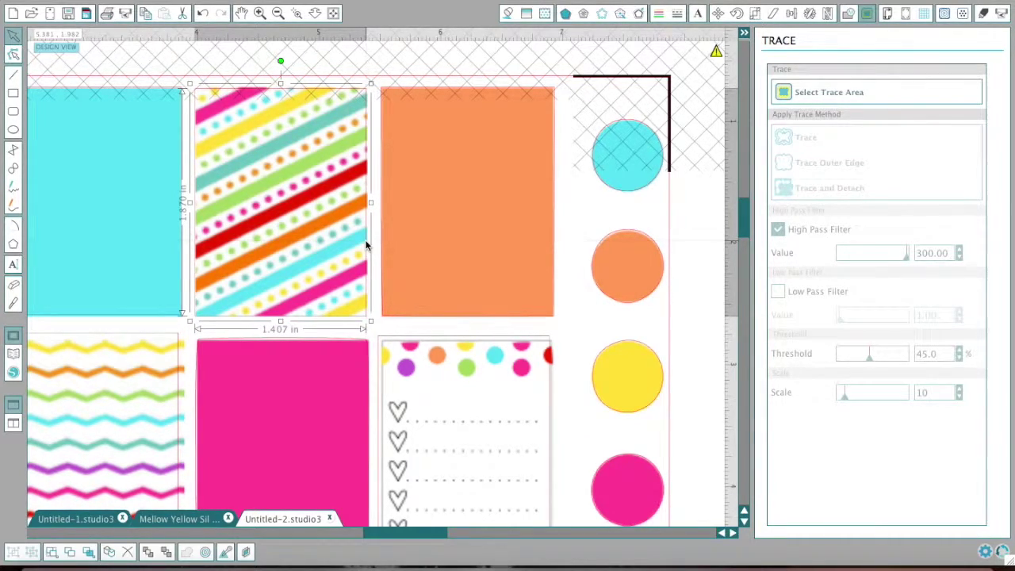
pyautogui.hscroll(-8, 365, 245)
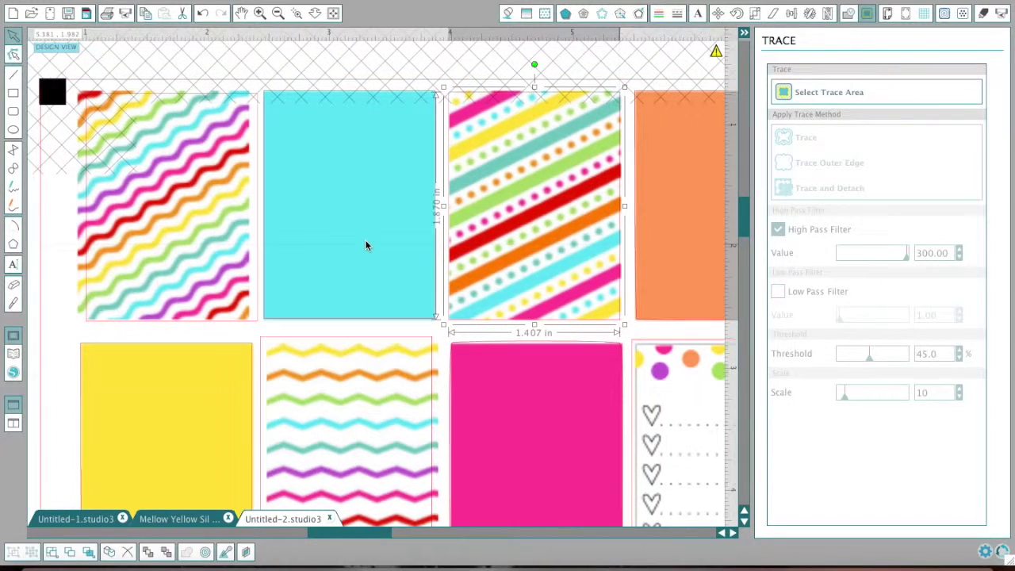
pyautogui.hscroll(-2, 365, 245)
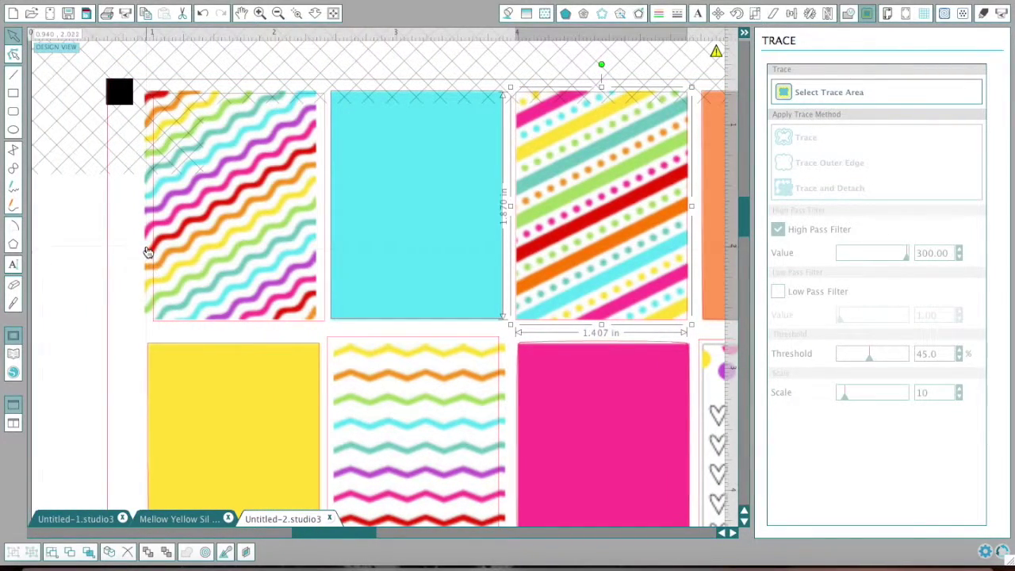
pyautogui.click(156, 291)
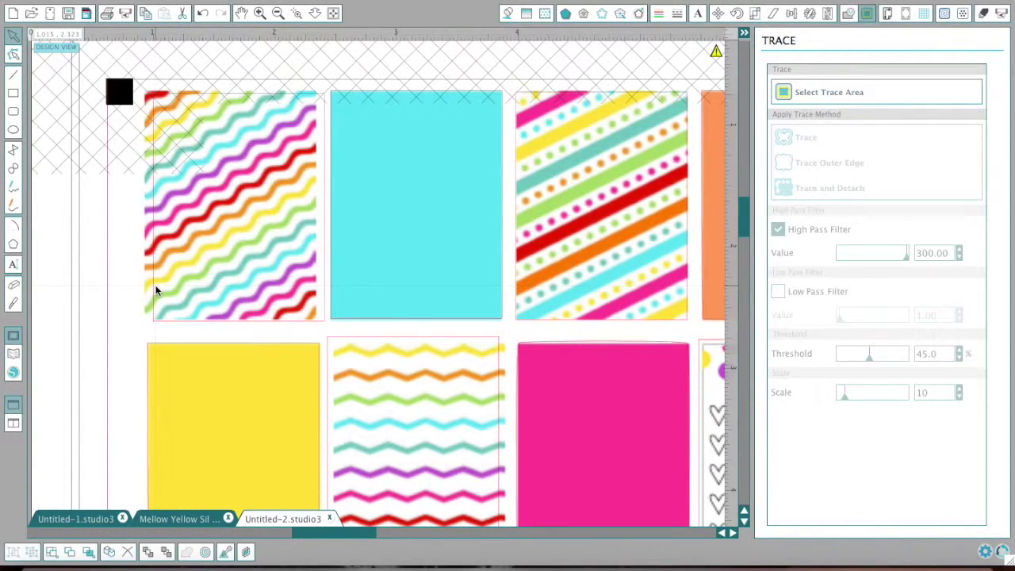
# Step: Nudge the two top-left wavy sticker images slightly so each sits inside its cut line
pyautogui.click(158, 326)
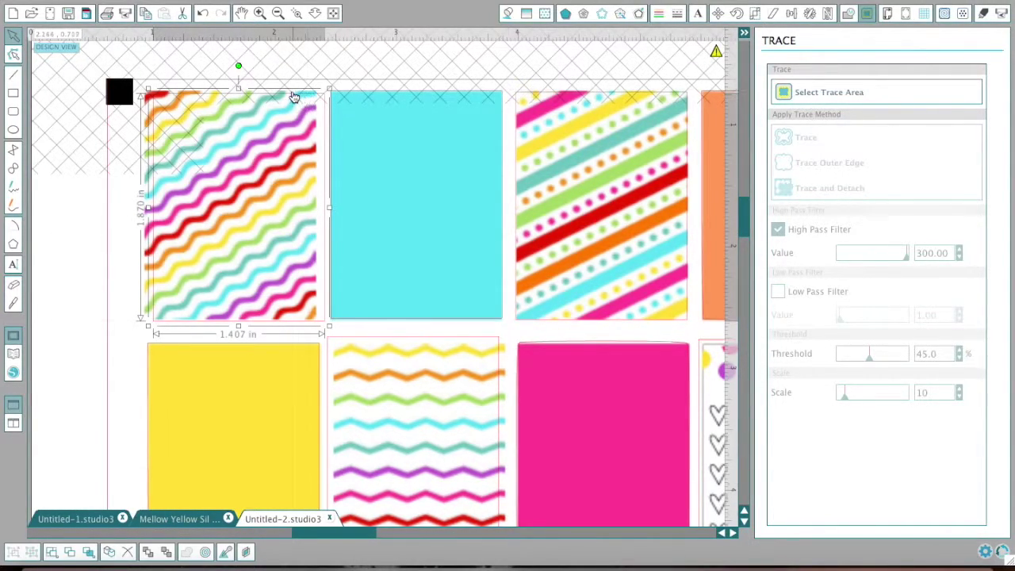
pyautogui.click(150, 264)
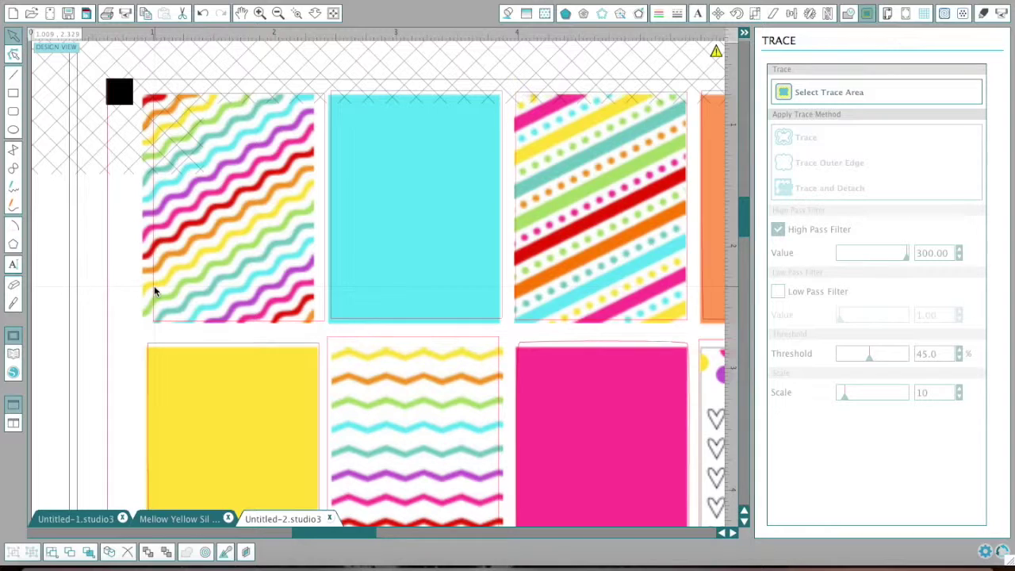
pyautogui.click(156, 326)
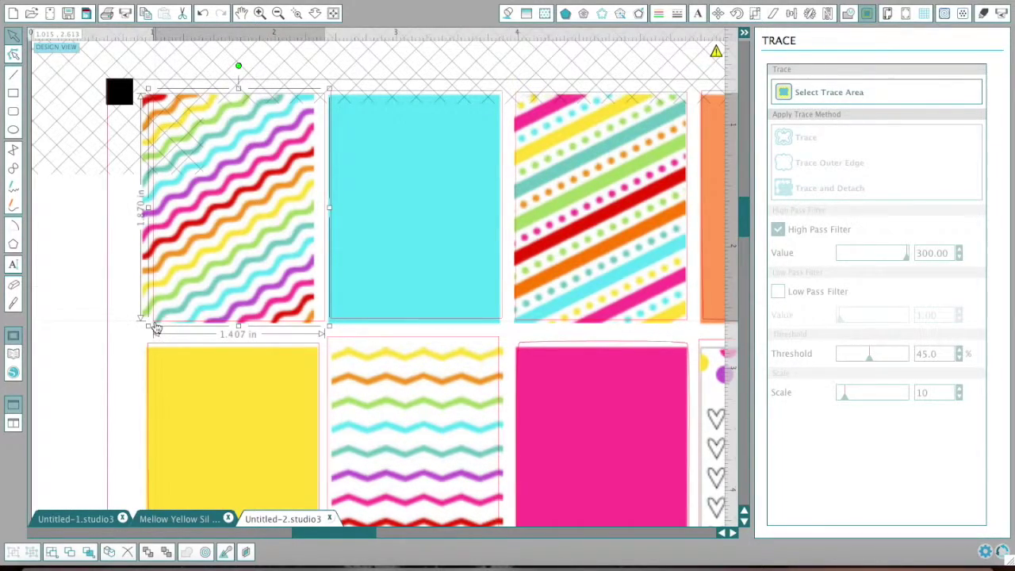
pyautogui.moveTo(145, 326); pyautogui.dragTo(145, 328)
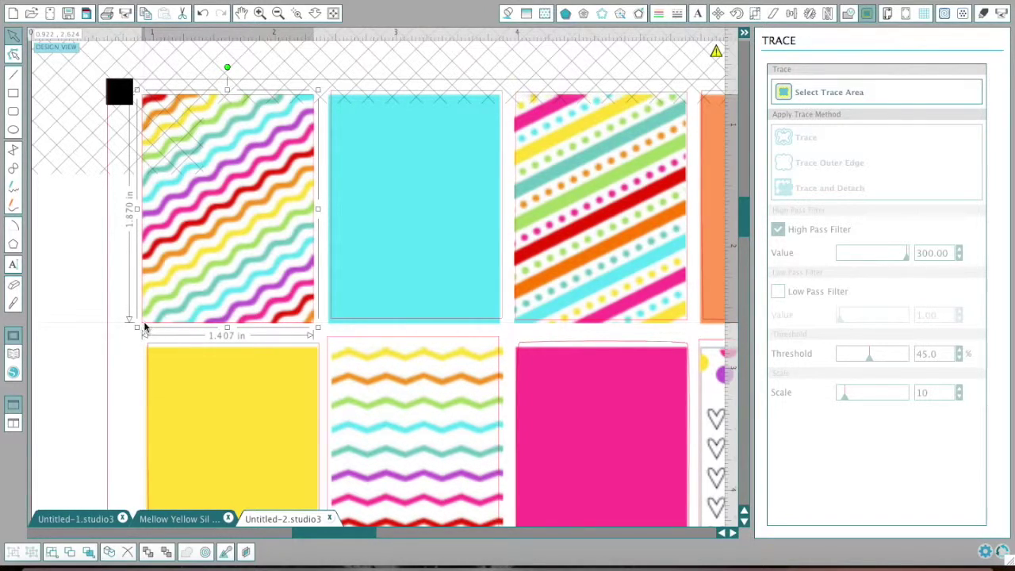
pyautogui.hscroll(5, 144, 326)
pyautogui.hscroll(4, 144, 326)
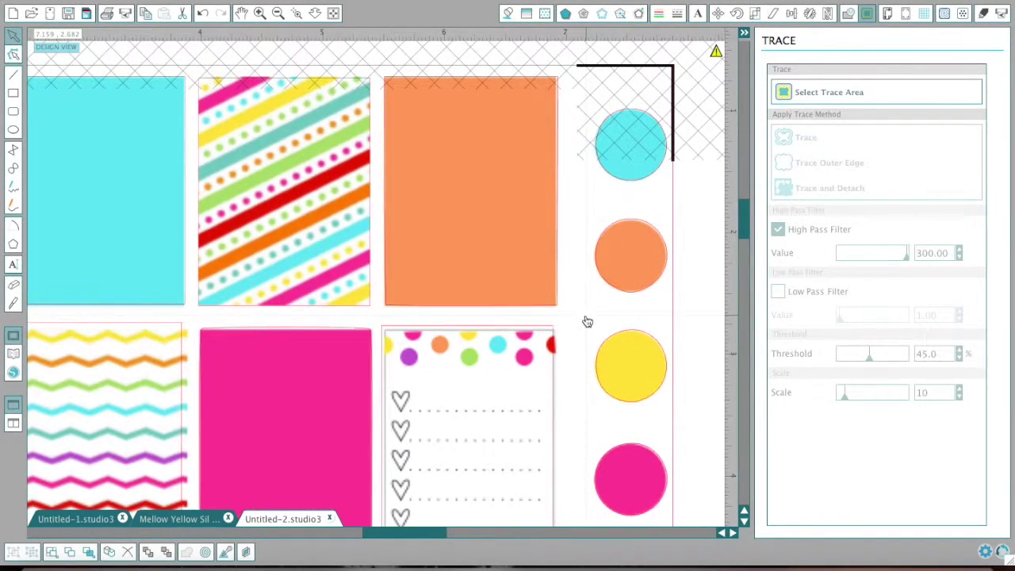
pyautogui.hscroll(-5, 587, 317)
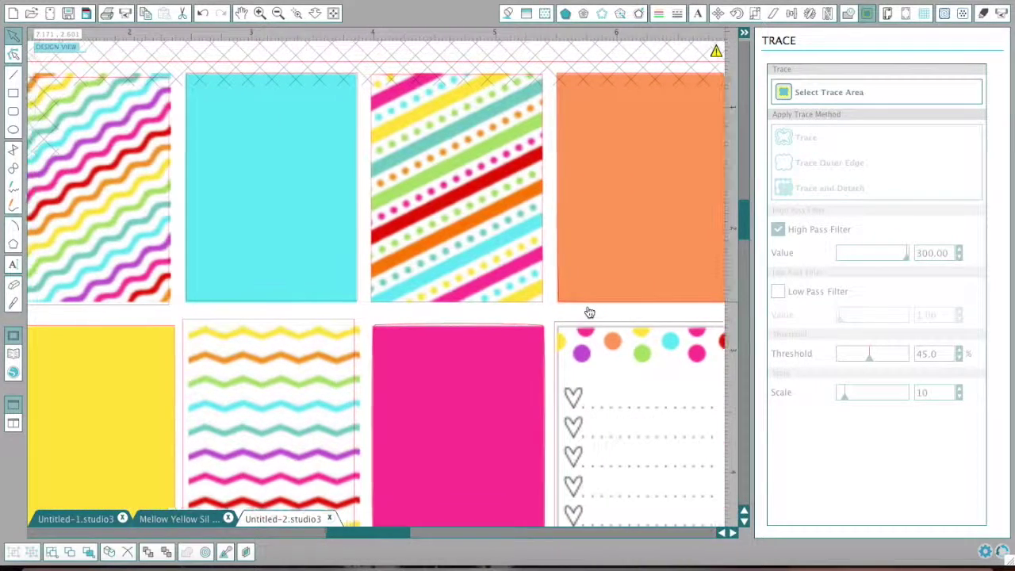
pyautogui.hscroll(-5, 589, 313)
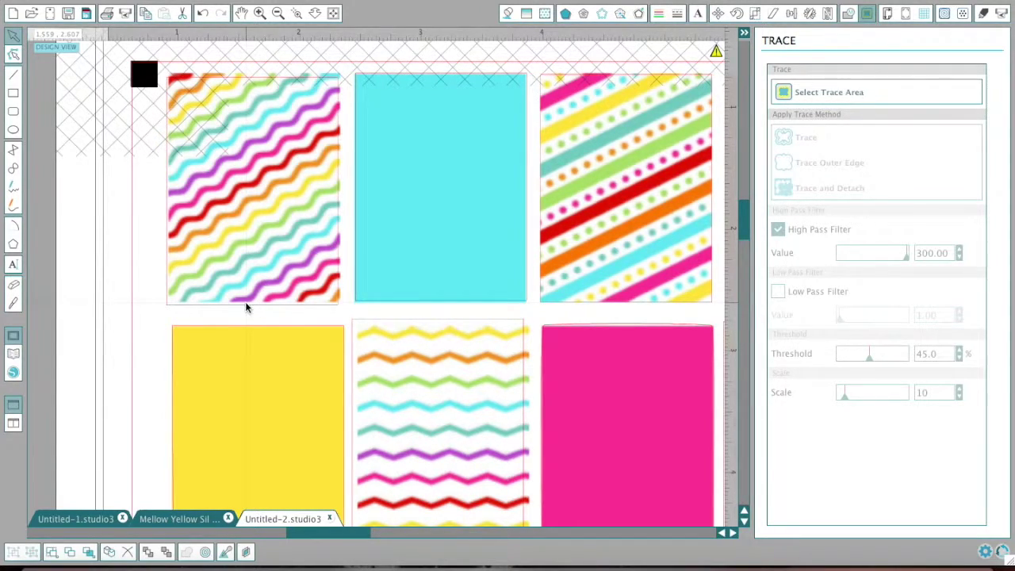
pyautogui.click(205, 309)
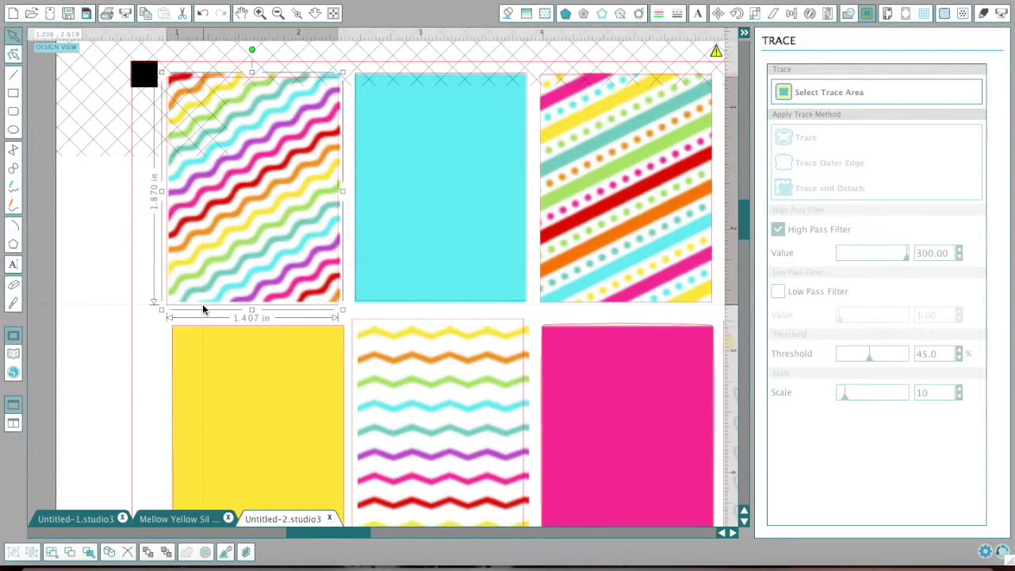
pyautogui.moveTo(204, 310); pyautogui.dragTo(205, 307)
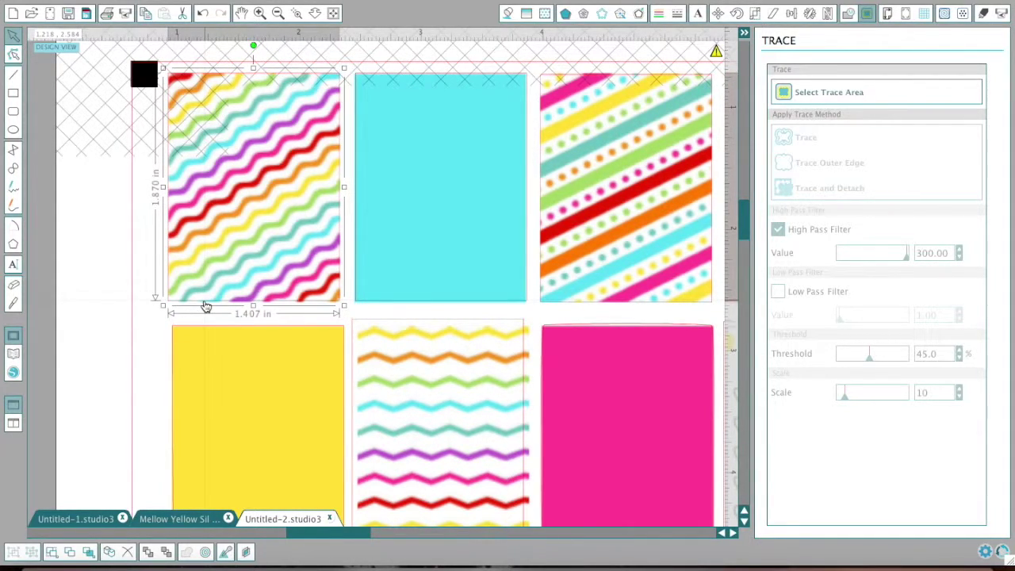
pyautogui.scroll(-5, 204, 307)
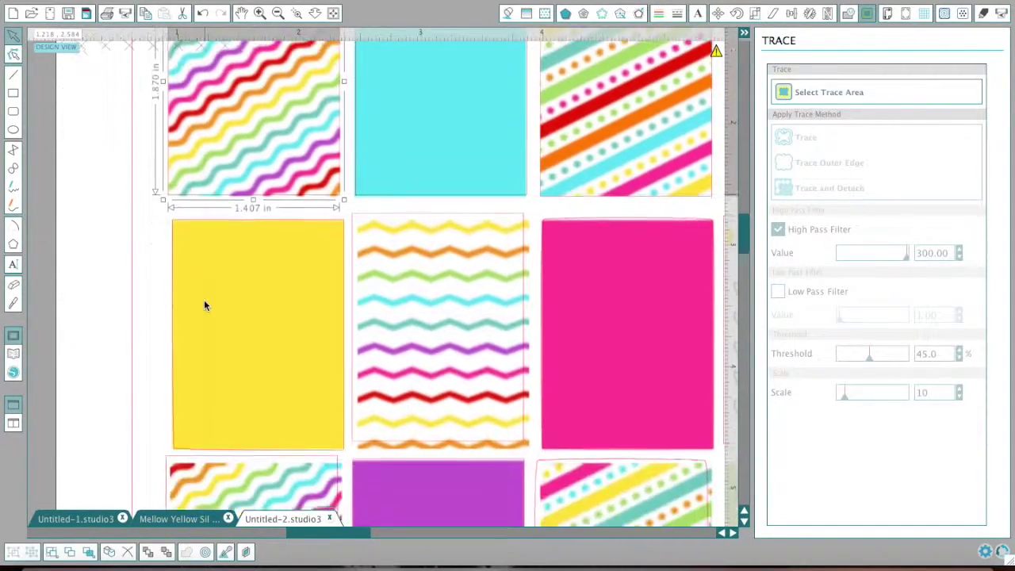
pyautogui.hscroll(3, 203, 301)
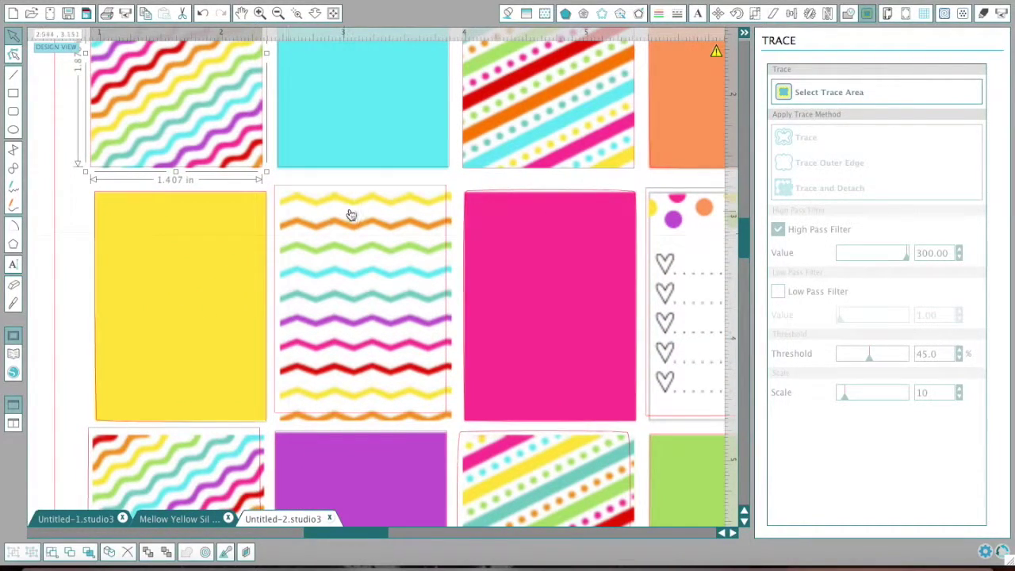
pyautogui.click(370, 188)
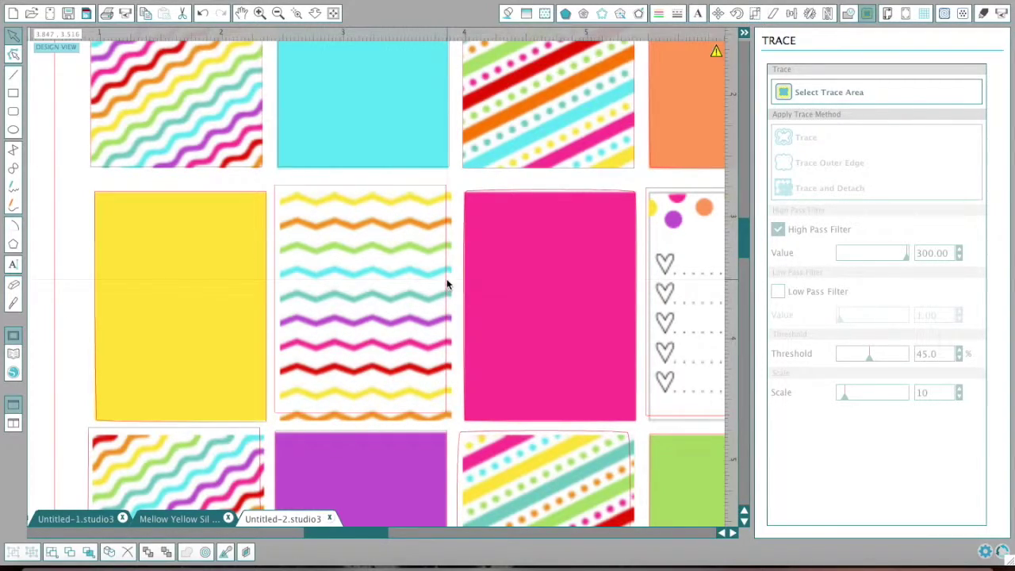
# Step: Nudge the chevron image right and down and the heart-list card down into their outlines
pyautogui.click(428, 418)
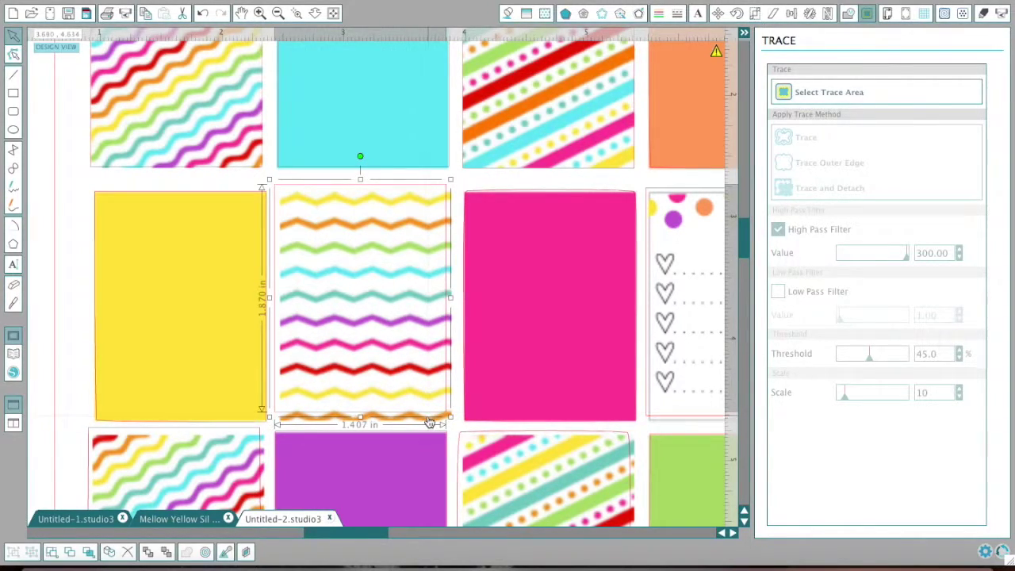
pyautogui.click(429, 419)
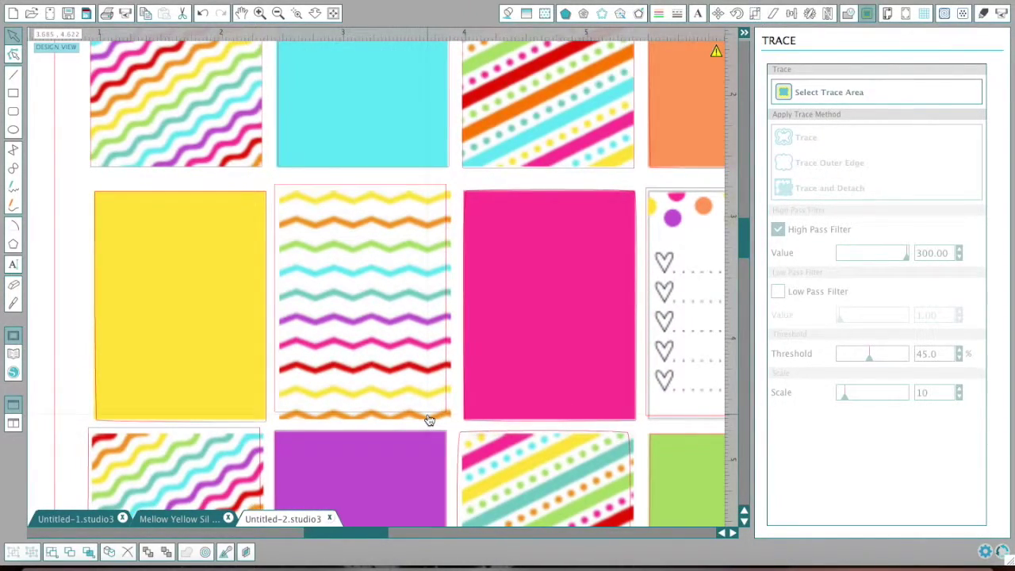
pyautogui.click(446, 404)
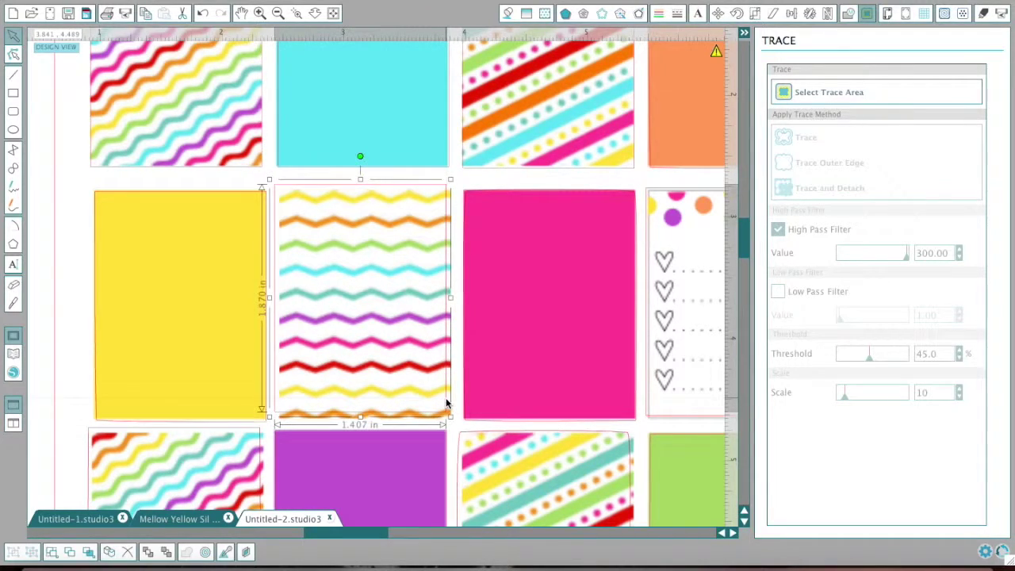
pyautogui.moveTo(446, 403); pyautogui.dragTo(454, 409)
pyautogui.hscroll(5, 453, 409)
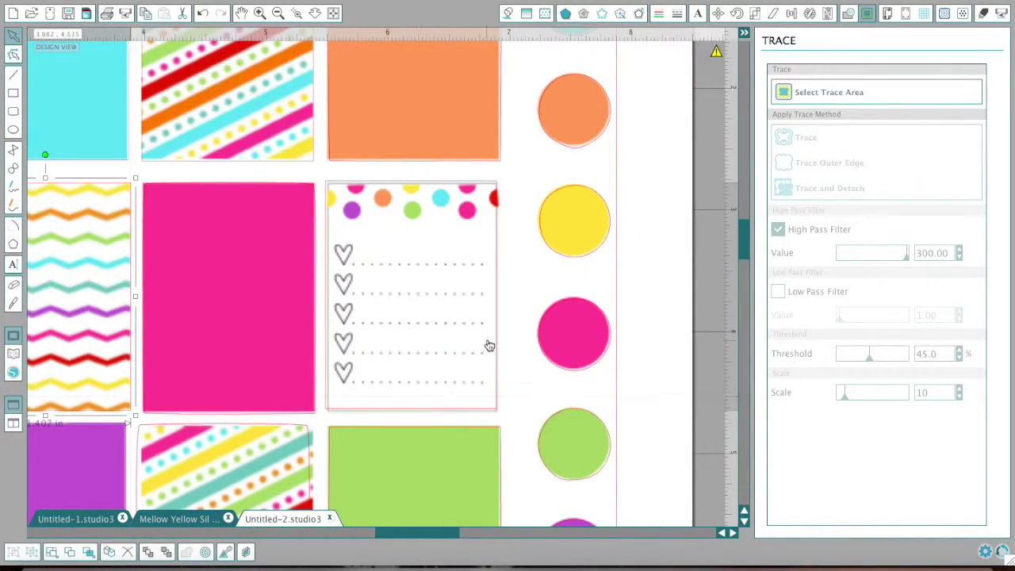
pyautogui.click(498, 344)
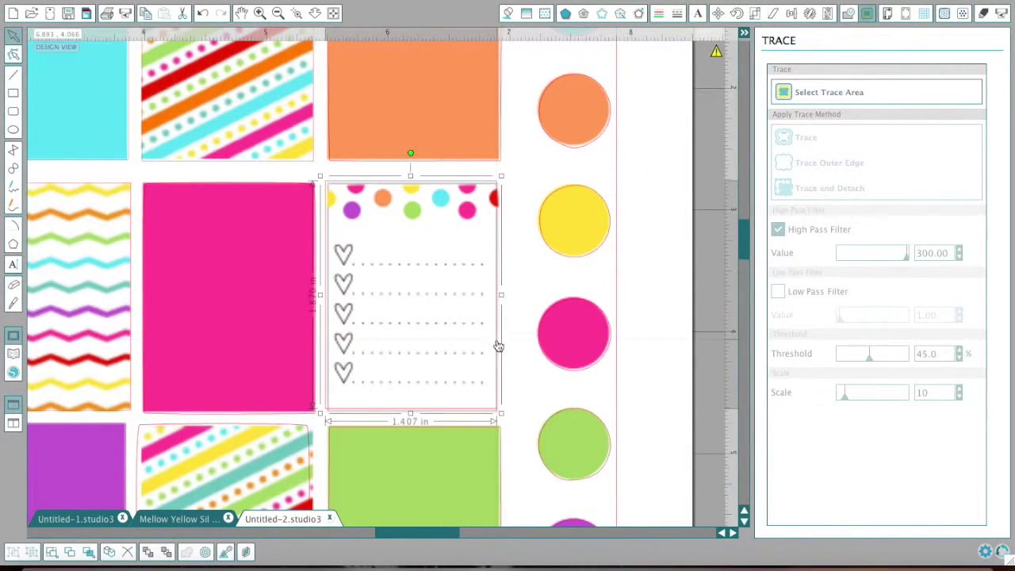
pyautogui.moveTo(498, 344); pyautogui.dragTo(498, 349)
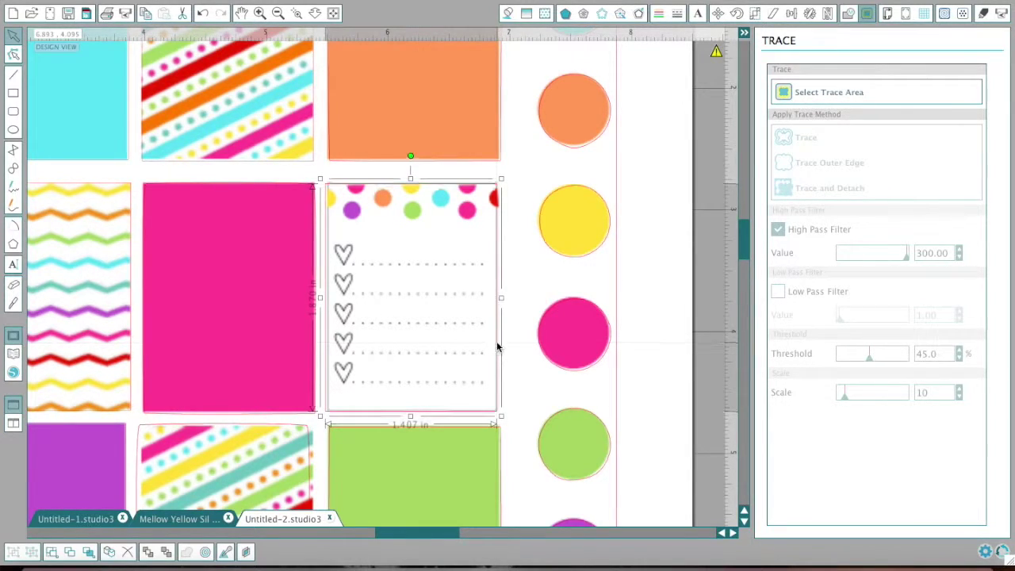
pyautogui.scroll(-3, 497, 347)
pyautogui.scroll(-2, 497, 341)
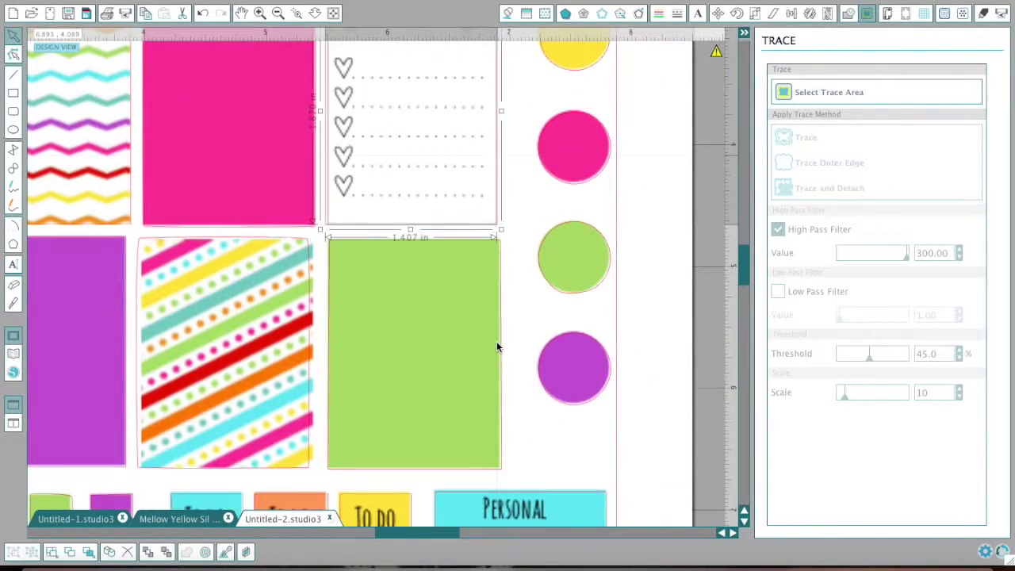
pyautogui.scroll(2, 497, 341)
# Step: Nudge the diagonal striped and wavy-stripe cards slightly right and down to fit their cut lines
pyautogui.rightClick(496, 341)
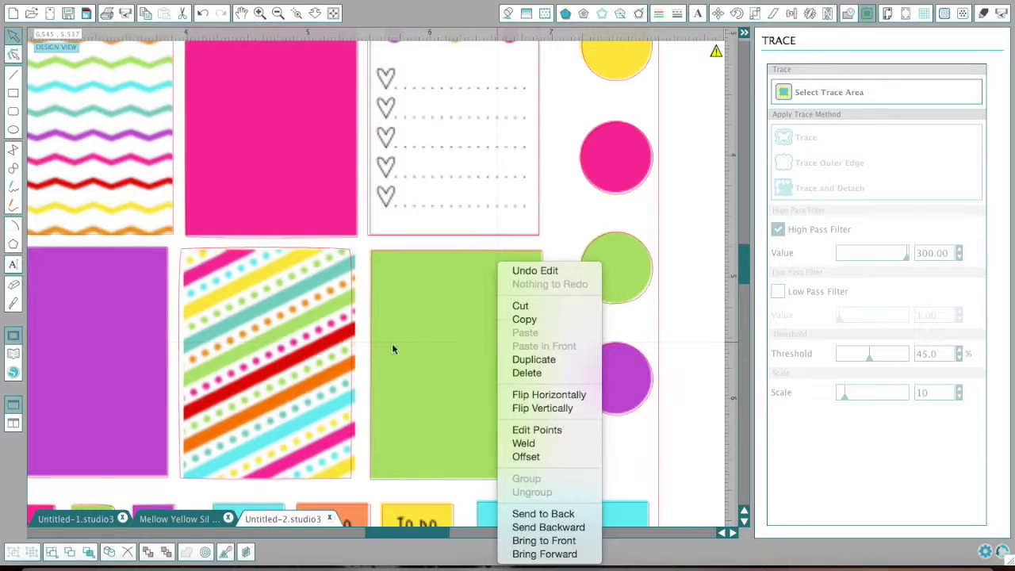
pyautogui.click(353, 361)
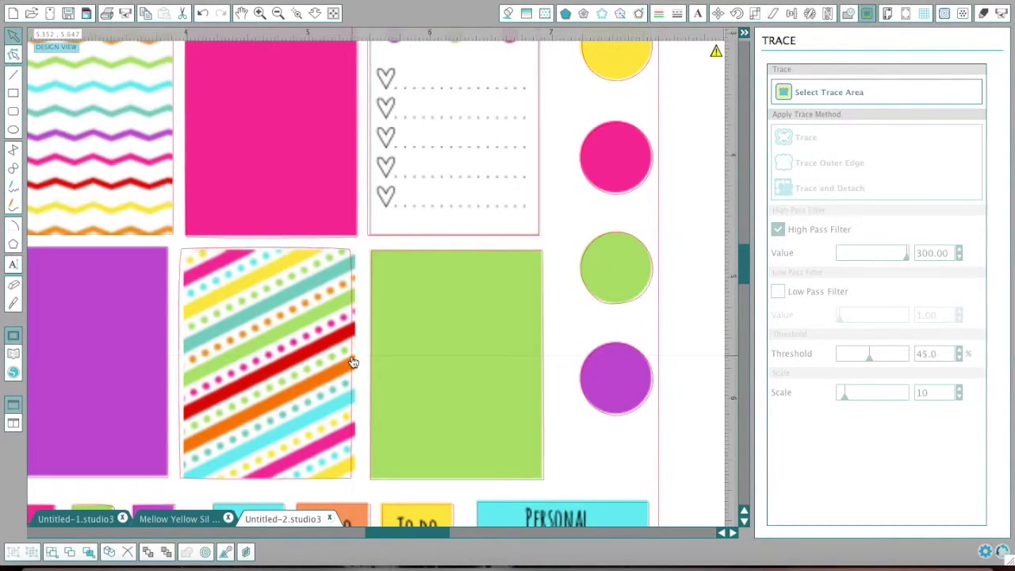
pyautogui.click(353, 362)
pyautogui.moveTo(353, 362); pyautogui.dragTo(356, 363)
pyautogui.hscroll(-10, 354, 363)
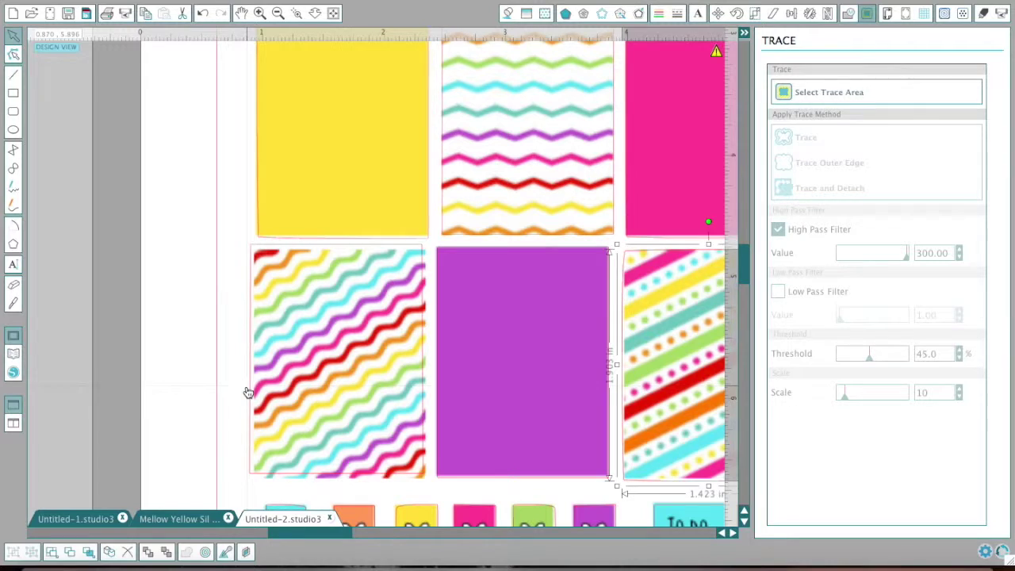
pyautogui.click(252, 394)
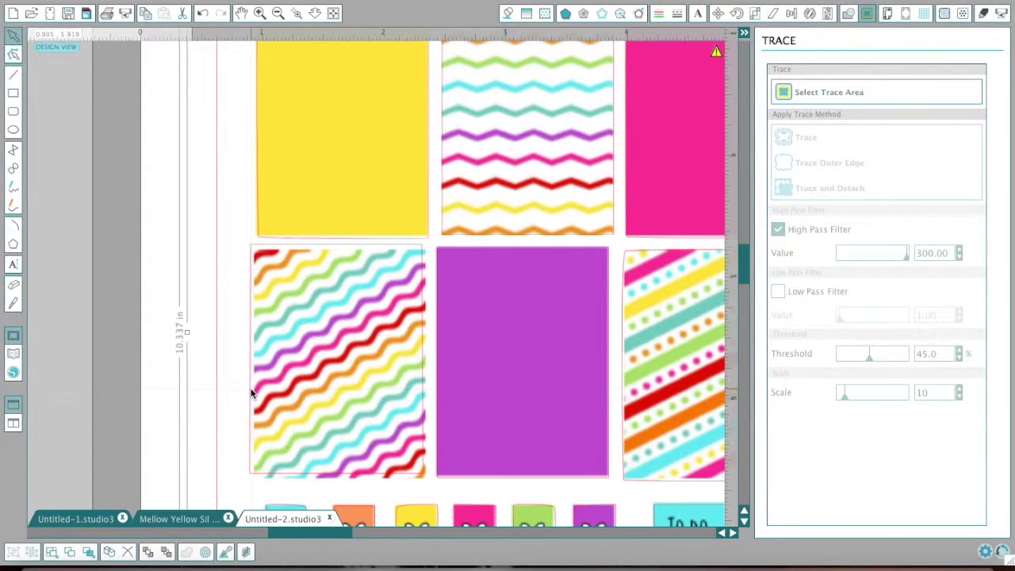
pyautogui.click(250, 399)
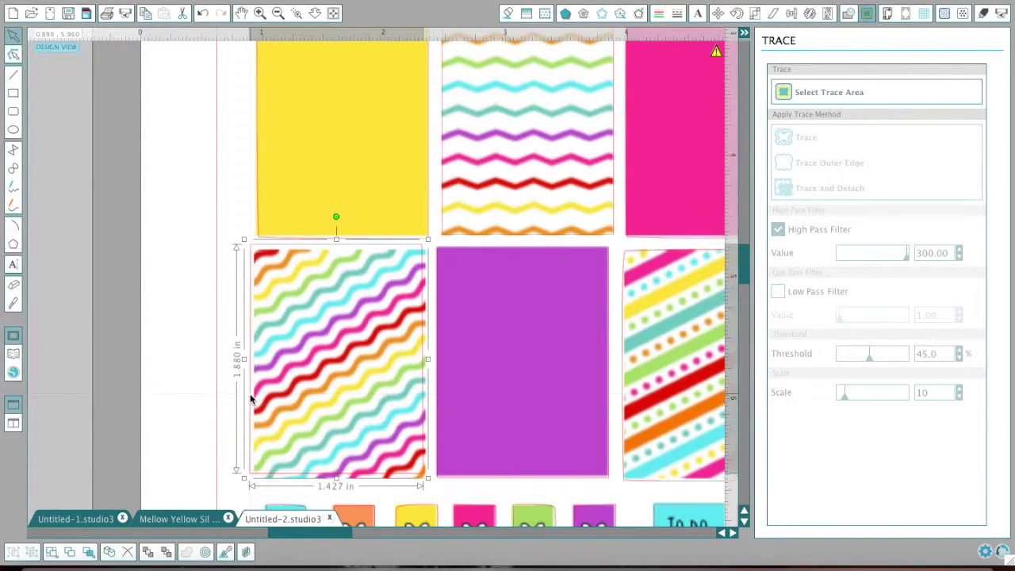
pyautogui.moveTo(251, 399); pyautogui.dragTo(254, 403)
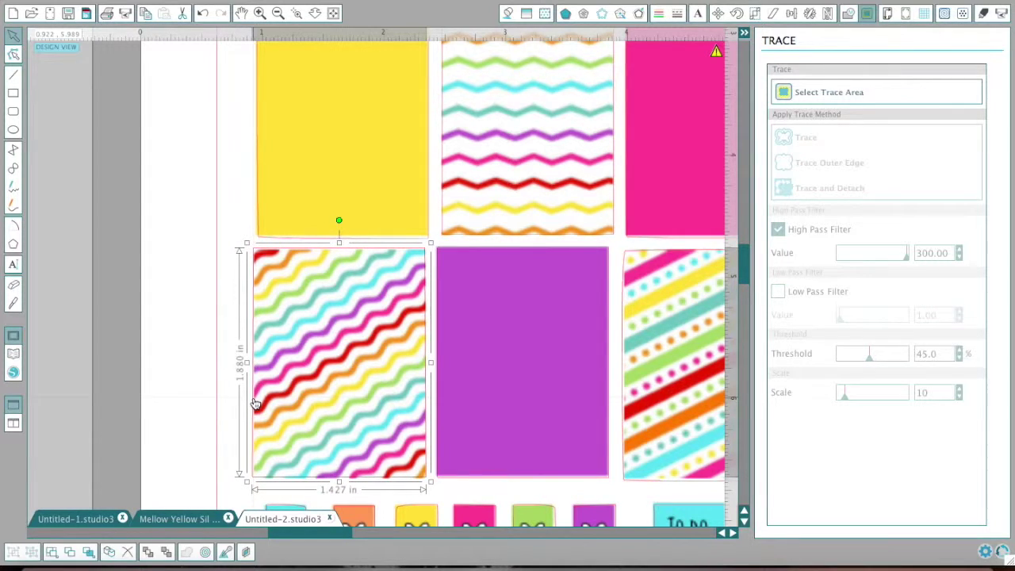
pyautogui.click(277, 13)
# Step: Group all cut lines with the sticker sheet image, then open Print for one copy on the Photosmart D110
pyautogui.click(278, 14)
pyautogui.click(278, 14)
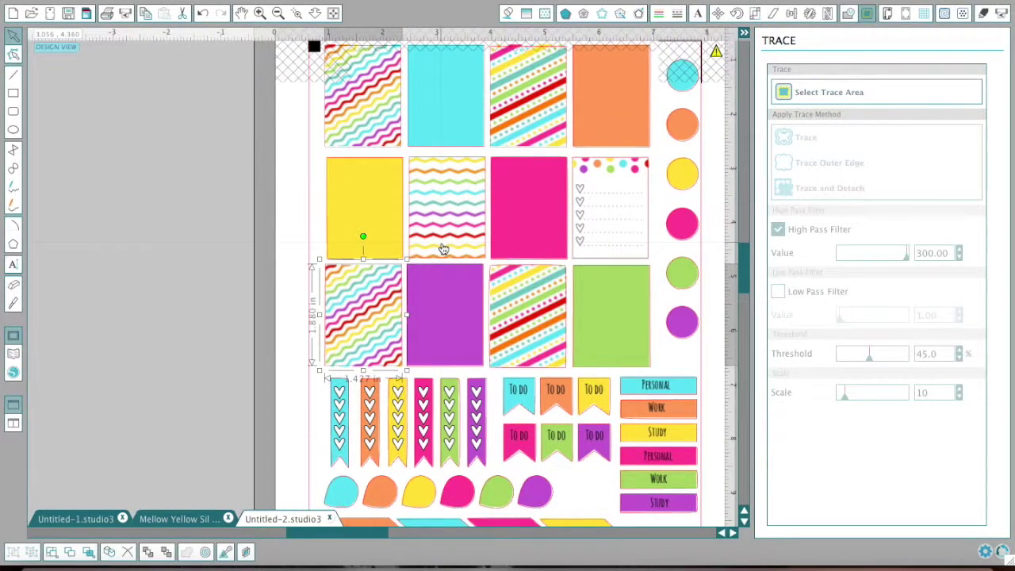
pyautogui.scroll(-3, 575, 336)
pyautogui.scroll(-1, 575, 336)
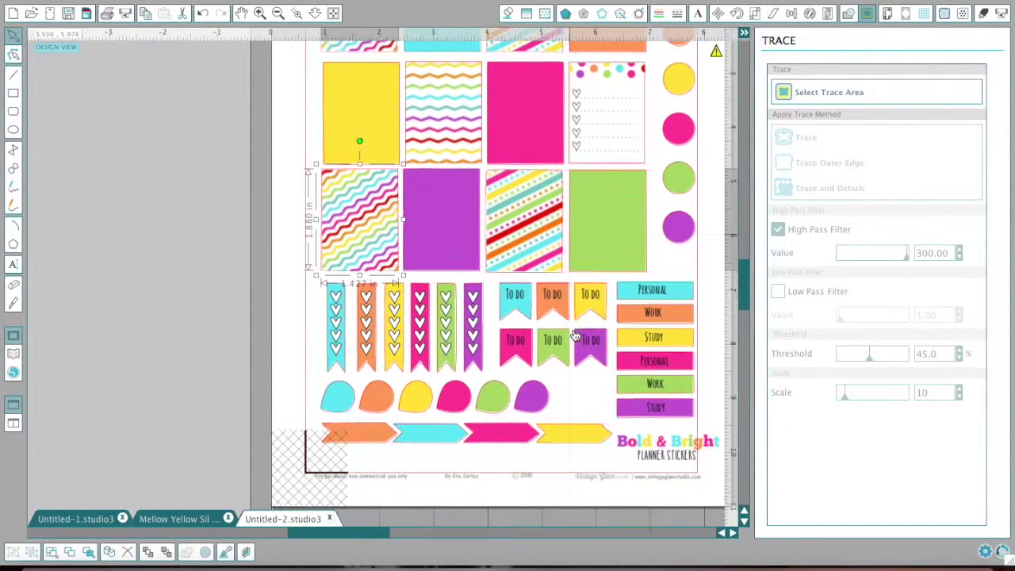
pyautogui.hscroll(2, 575, 336)
pyautogui.scroll(3, 575, 336)
pyautogui.scroll(2, 574, 336)
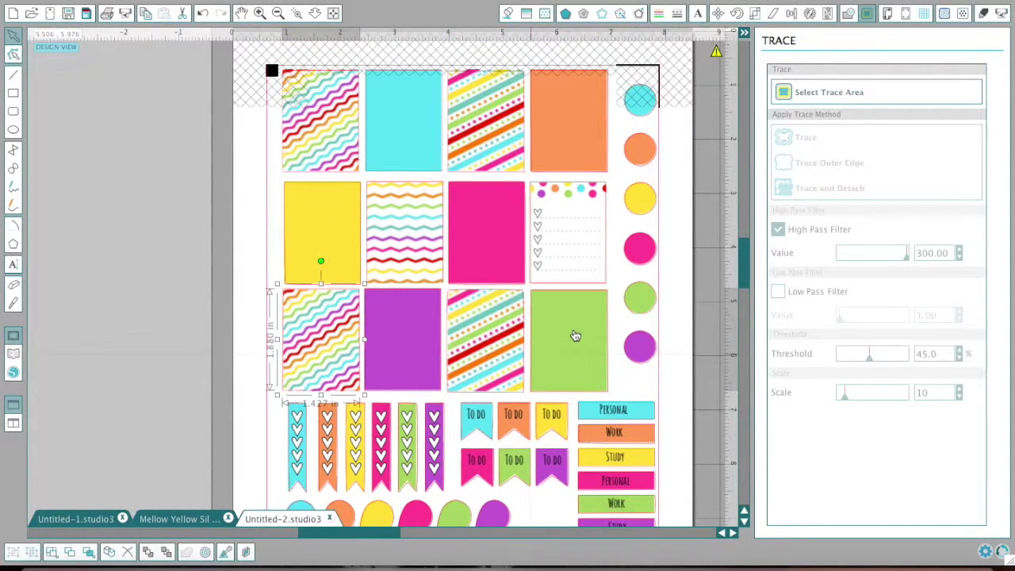
pyautogui.click(197, 189)
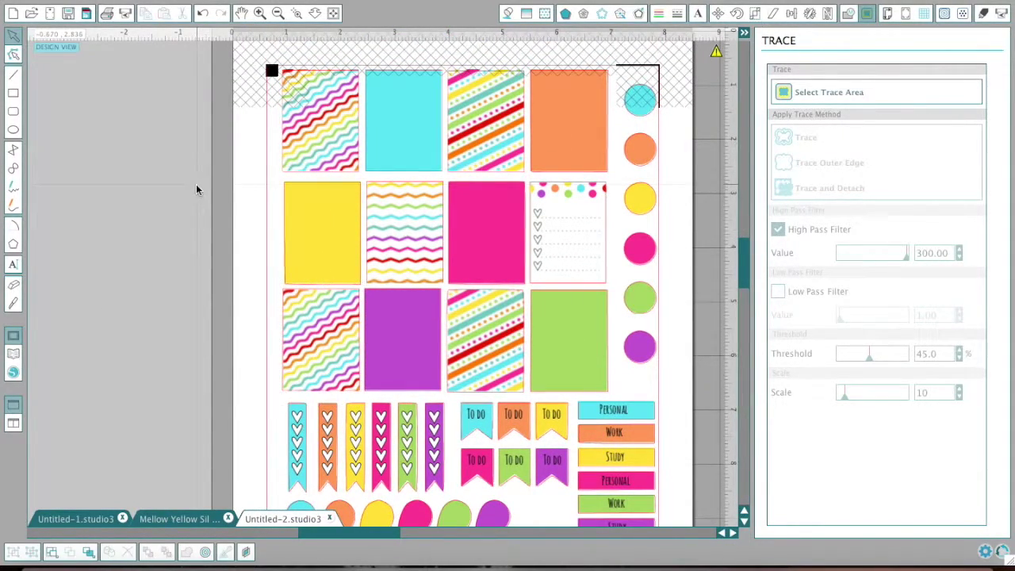
pyautogui.click(279, 14)
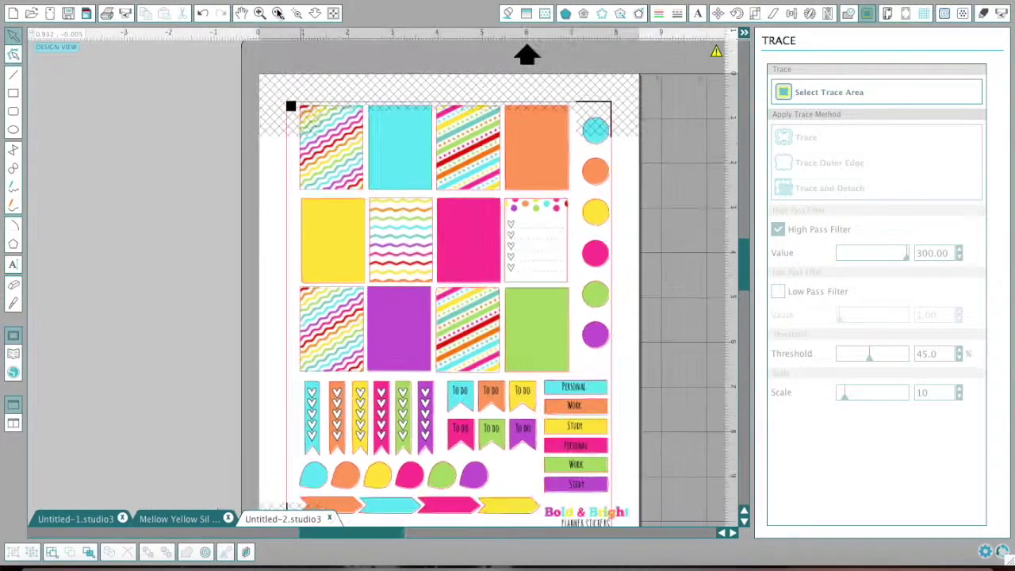
pyautogui.click(278, 14)
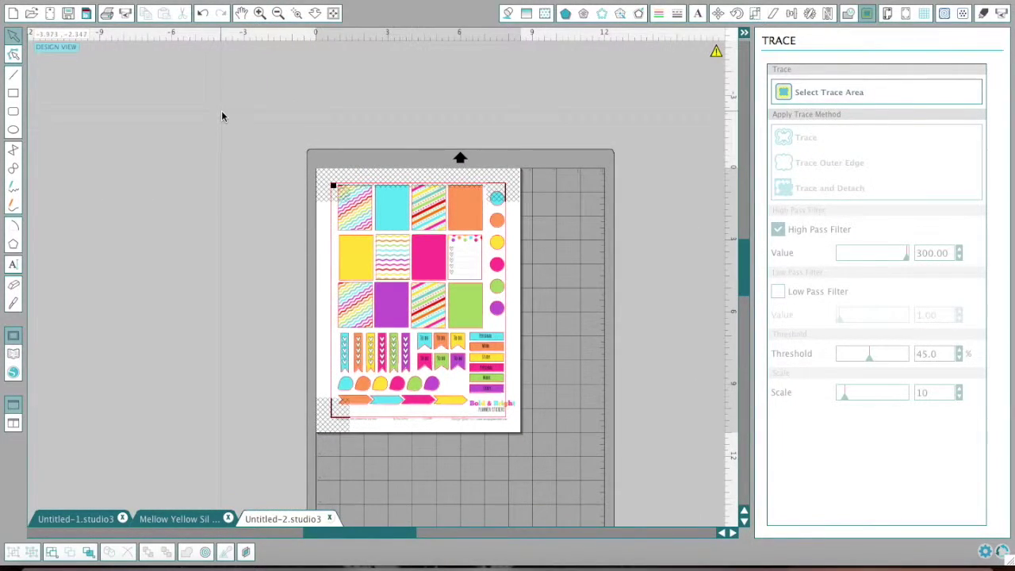
pyautogui.moveTo(222, 117); pyautogui.dragTo(661, 516)
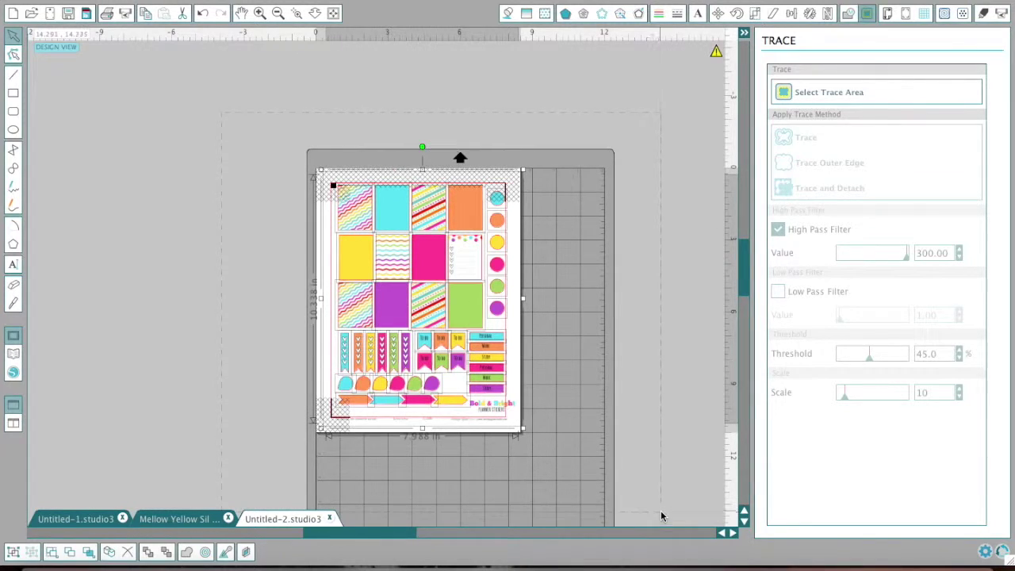
pyautogui.rightClick(452, 250)
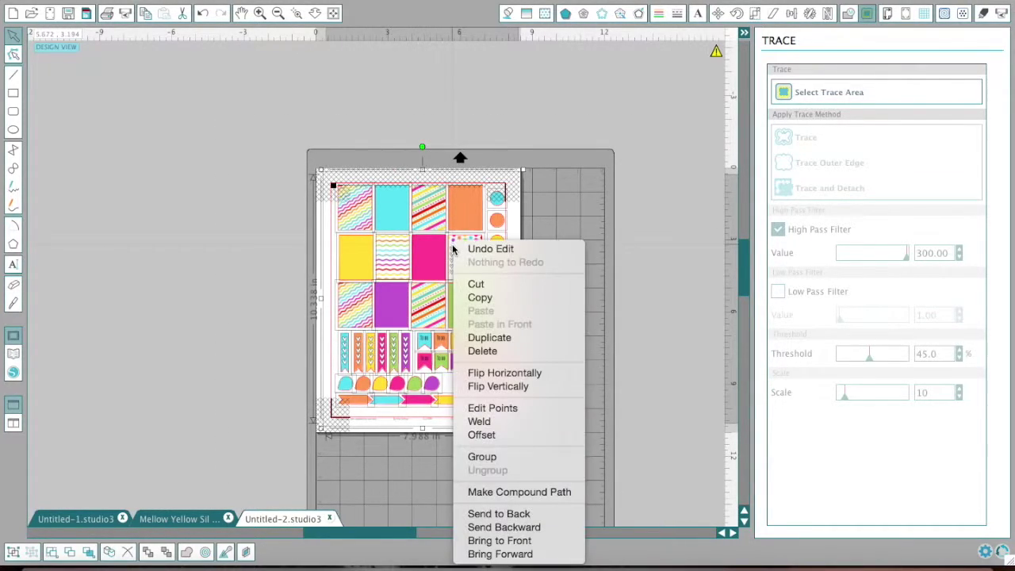
pyautogui.click(484, 459)
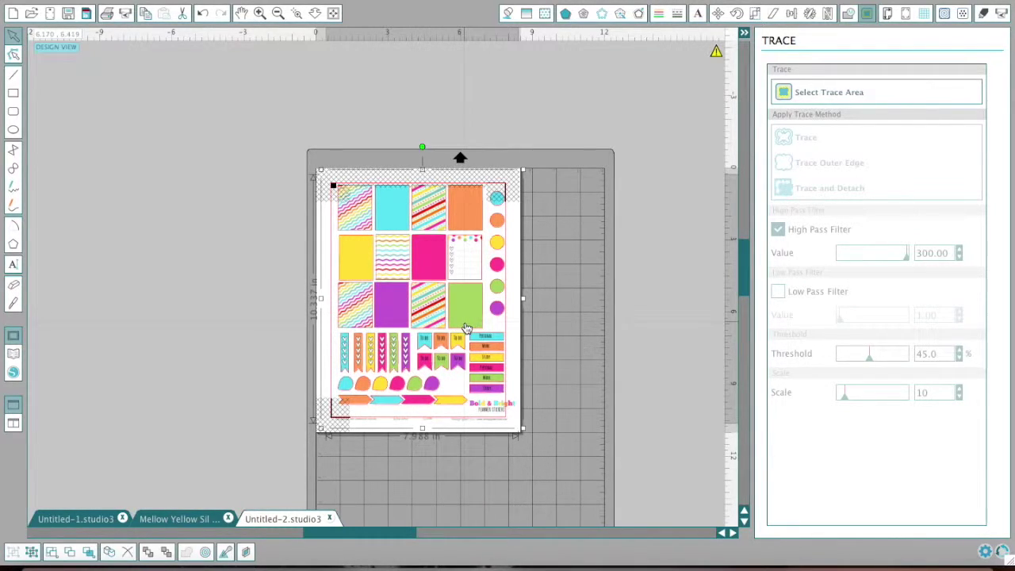
pyautogui.moveTo(465, 322)
pyautogui.mouseDown()
pyautogui.moveTo(474, 430)
pyautogui.moveTo(465, 332)
pyautogui.mouseUp()
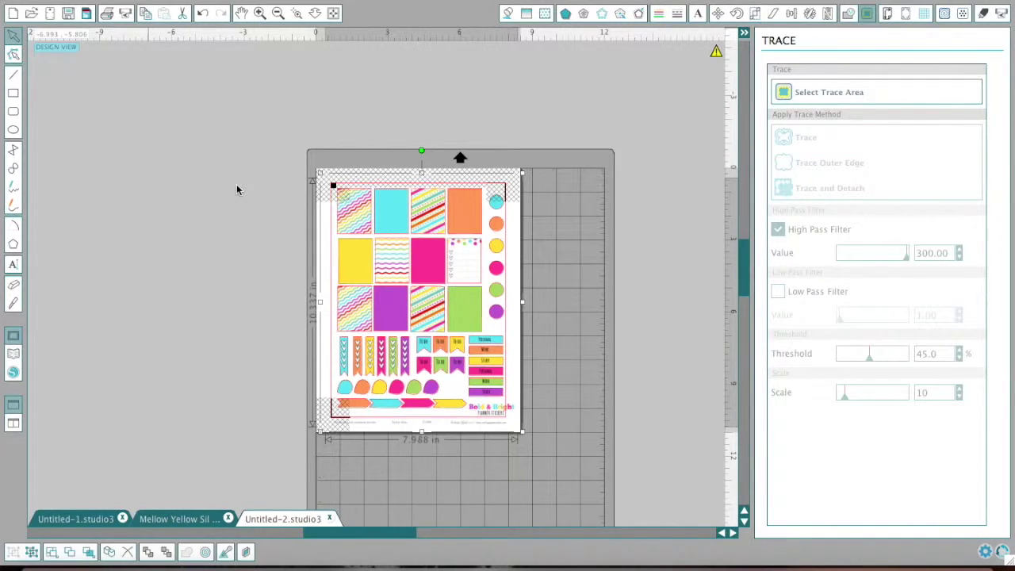
pyautogui.press('super+p')
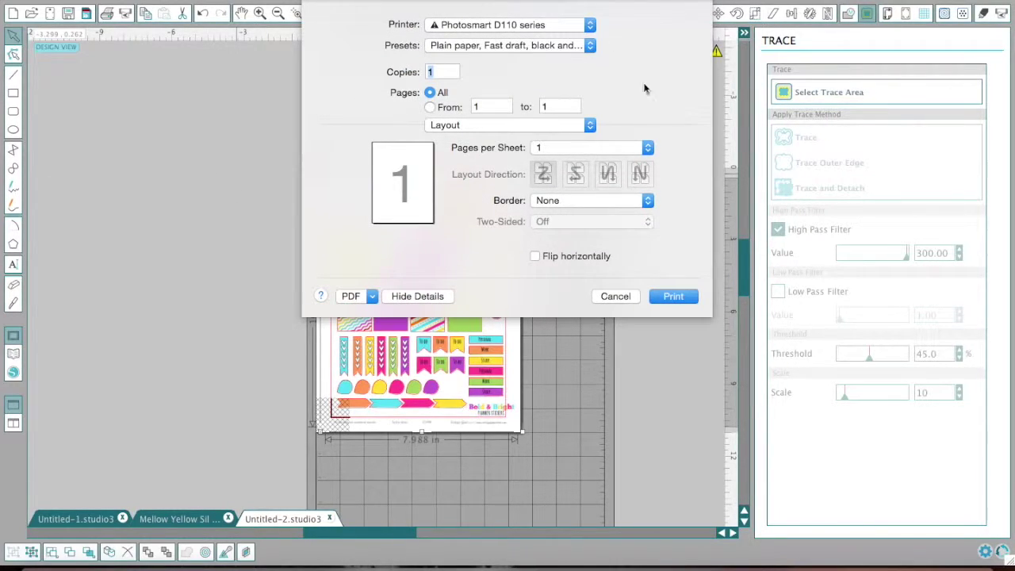
# Step: Choose the EPSON WF-7620 printer and show its Print Settings pane
pyautogui.click(591, 26)
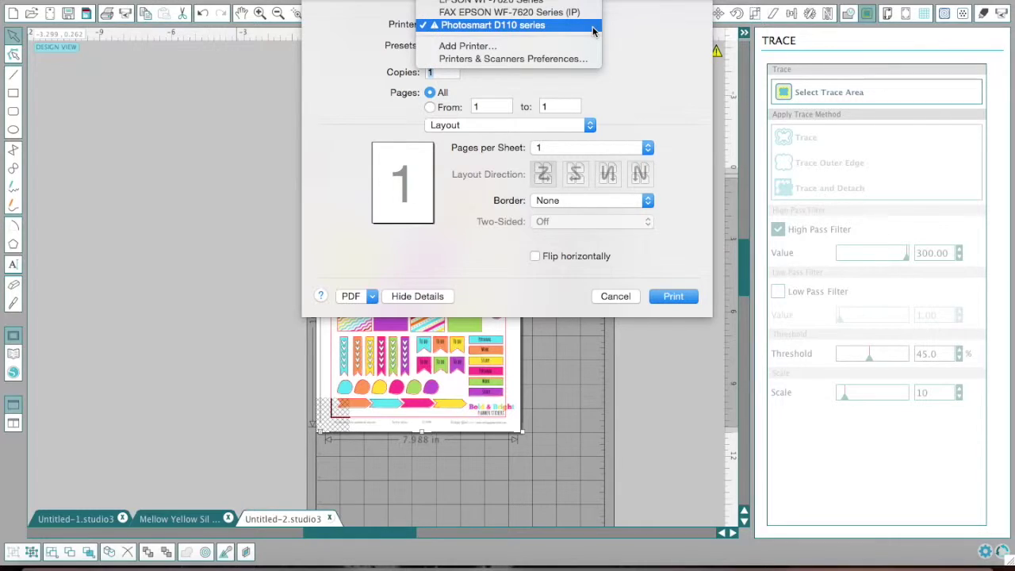
pyautogui.press('Escape')
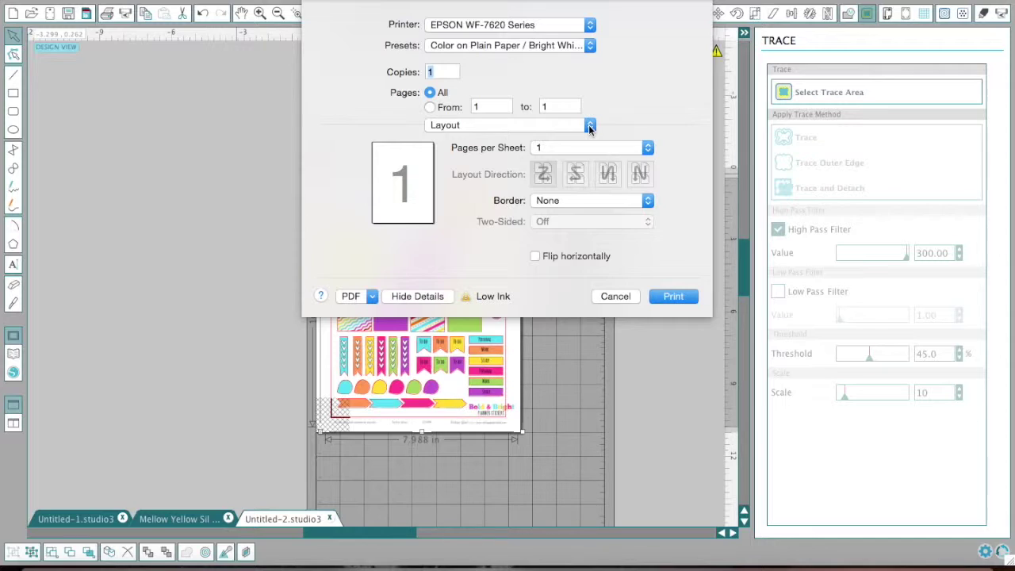
pyautogui.click(589, 124)
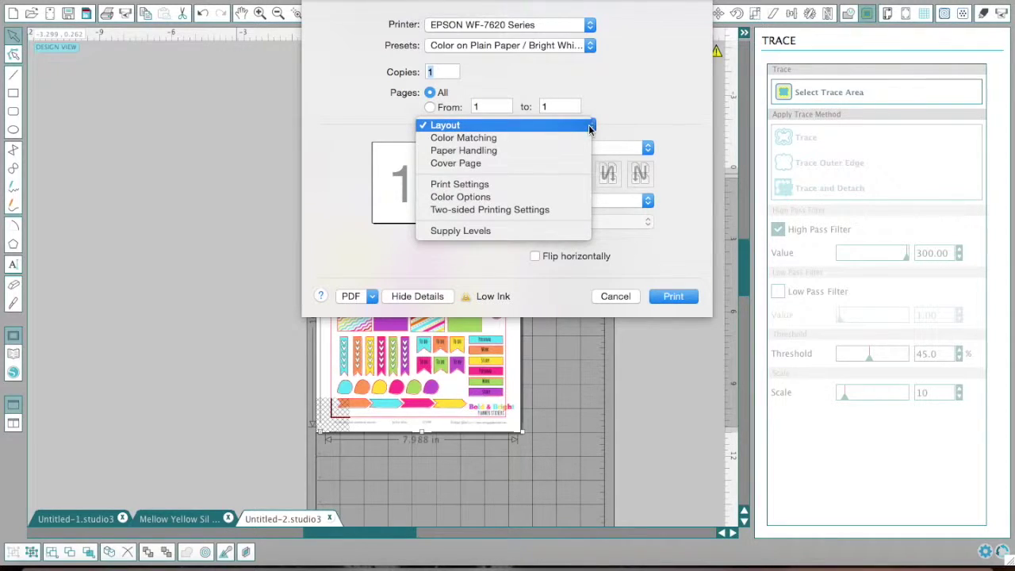
pyautogui.click(561, 183)
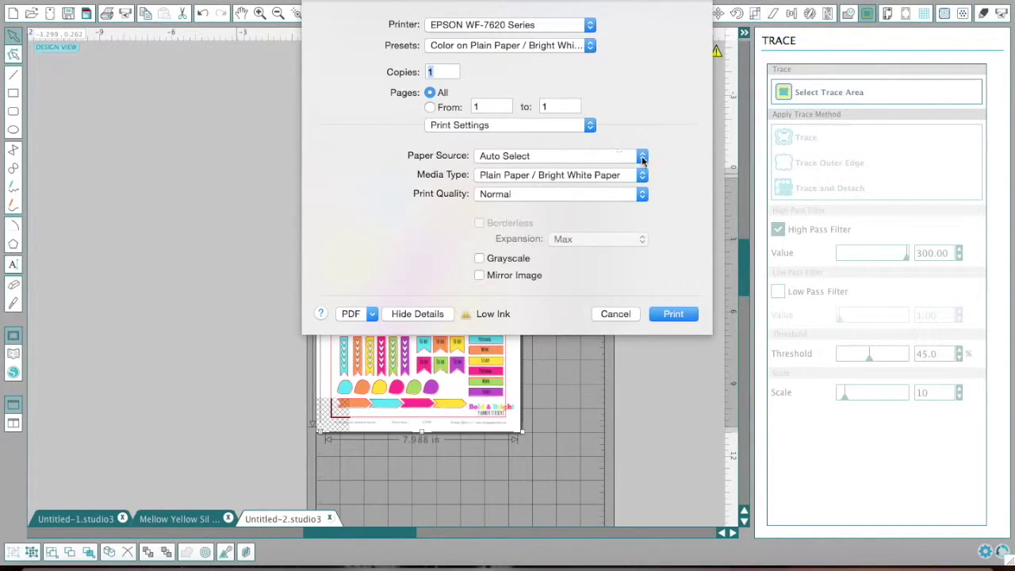
# Step: Feed paper from Cassette 1 and set print quality to Normal-Vivid
pyautogui.click(641, 158)
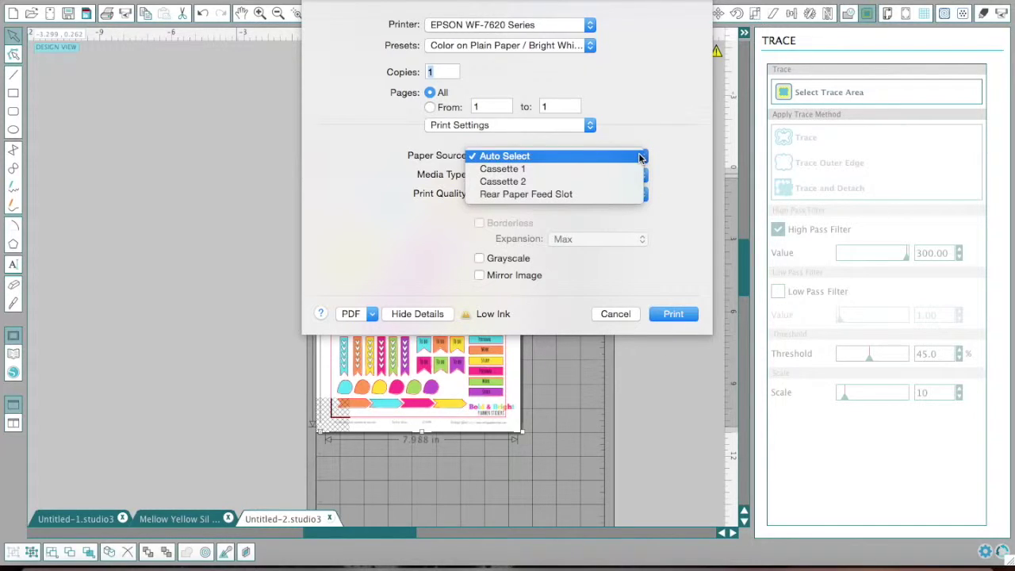
pyautogui.click(639, 169)
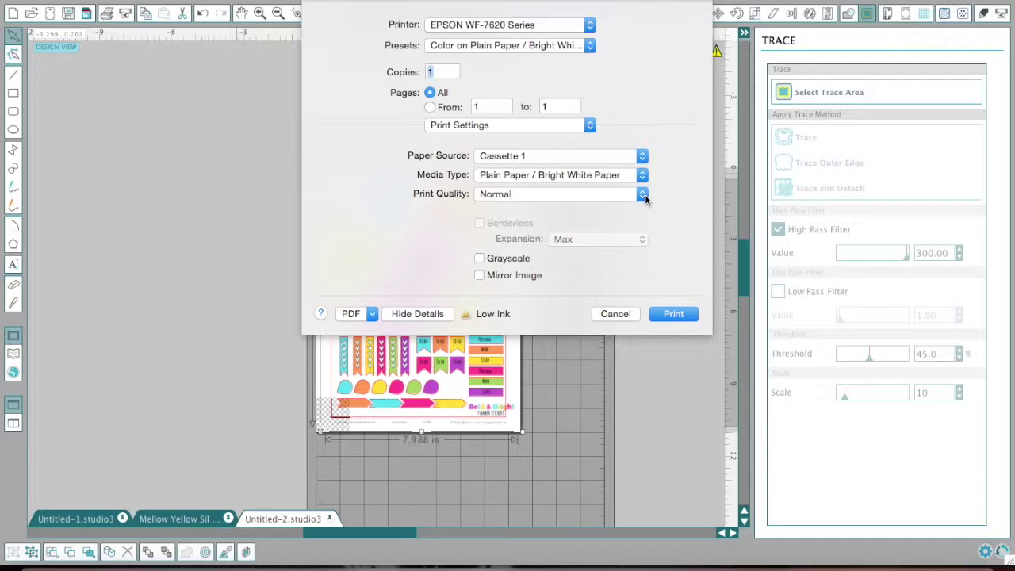
pyautogui.click(641, 195)
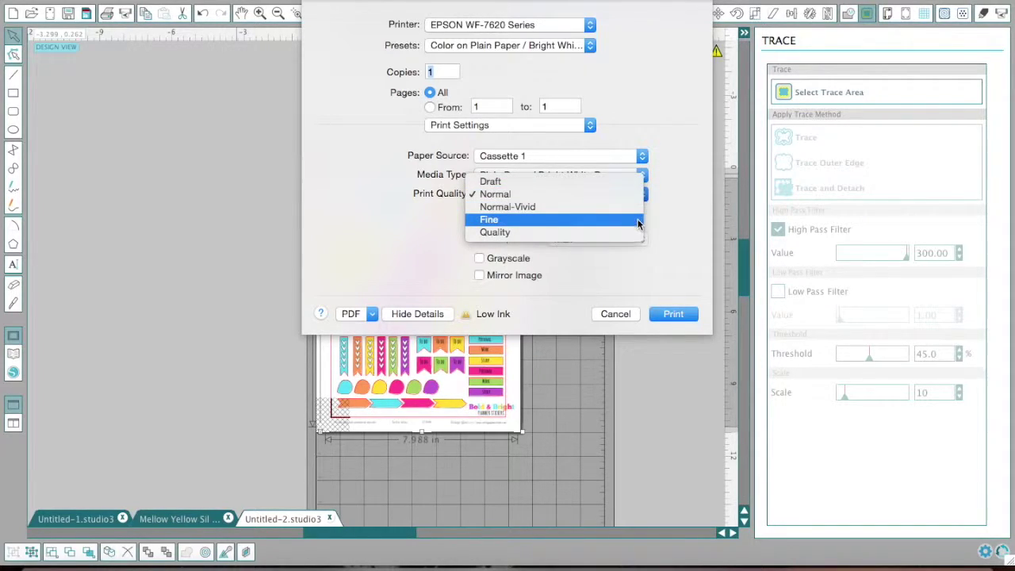
pyautogui.click(641, 213)
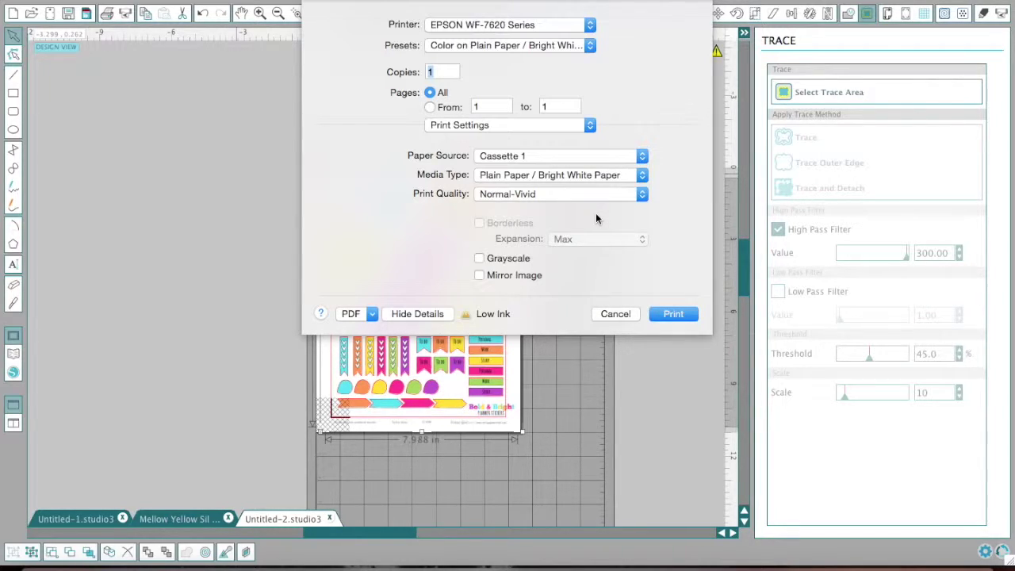
pyautogui.click(642, 195)
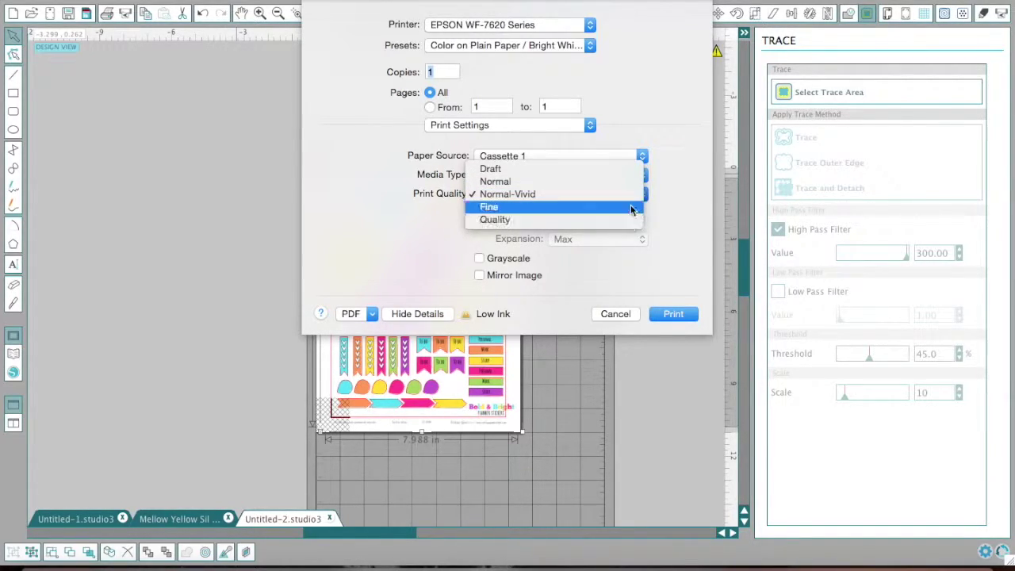
pyautogui.click(629, 195)
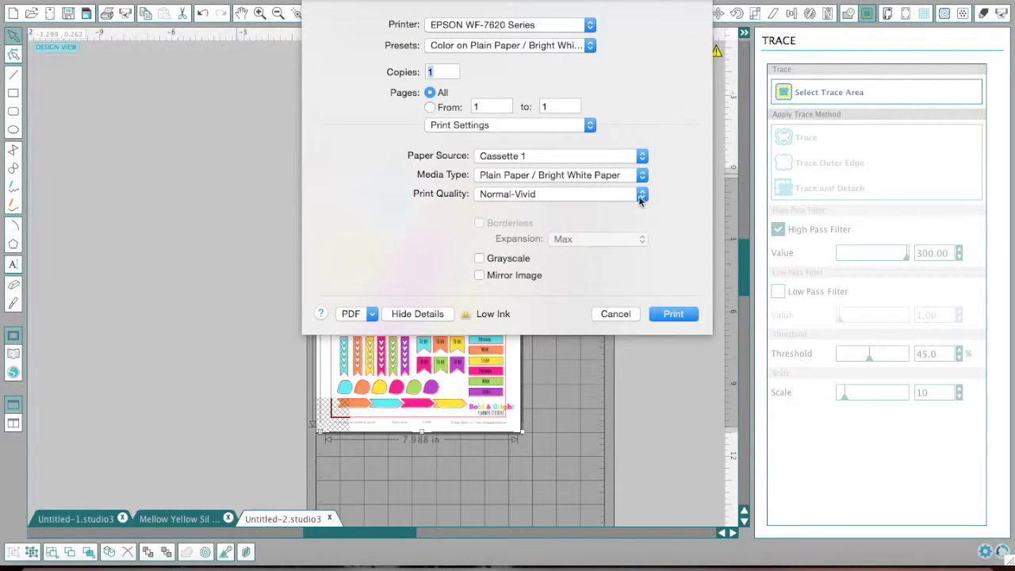